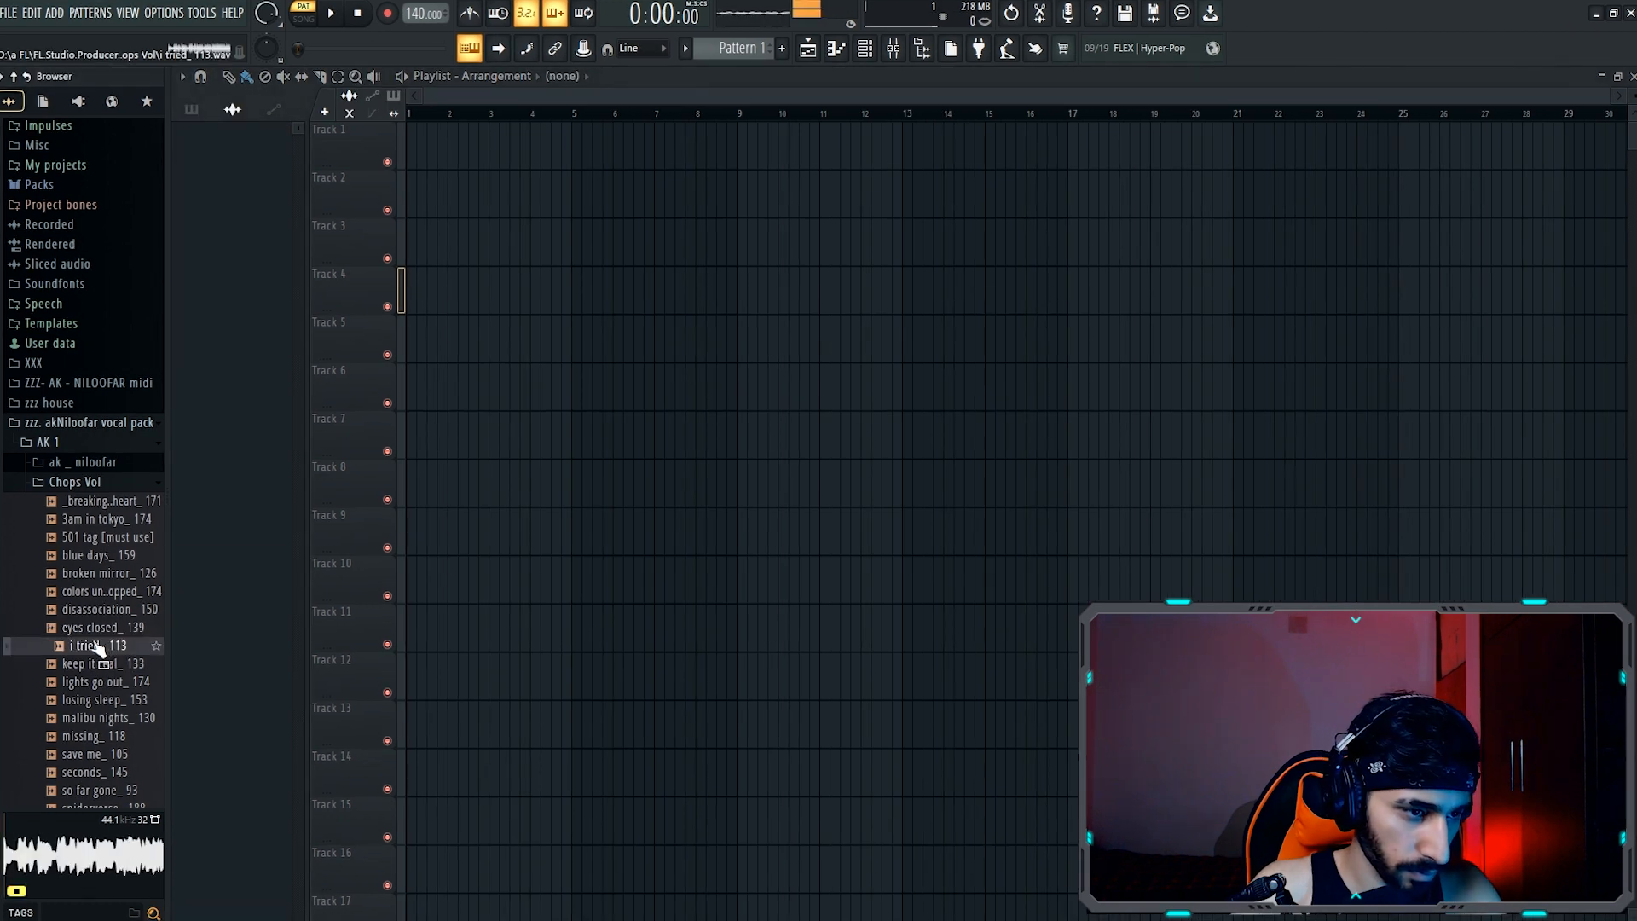
- Load the "i tried_ 113" vocal sample into a new Fruity Slicer channel and slice it by beat
right_click(97, 646)
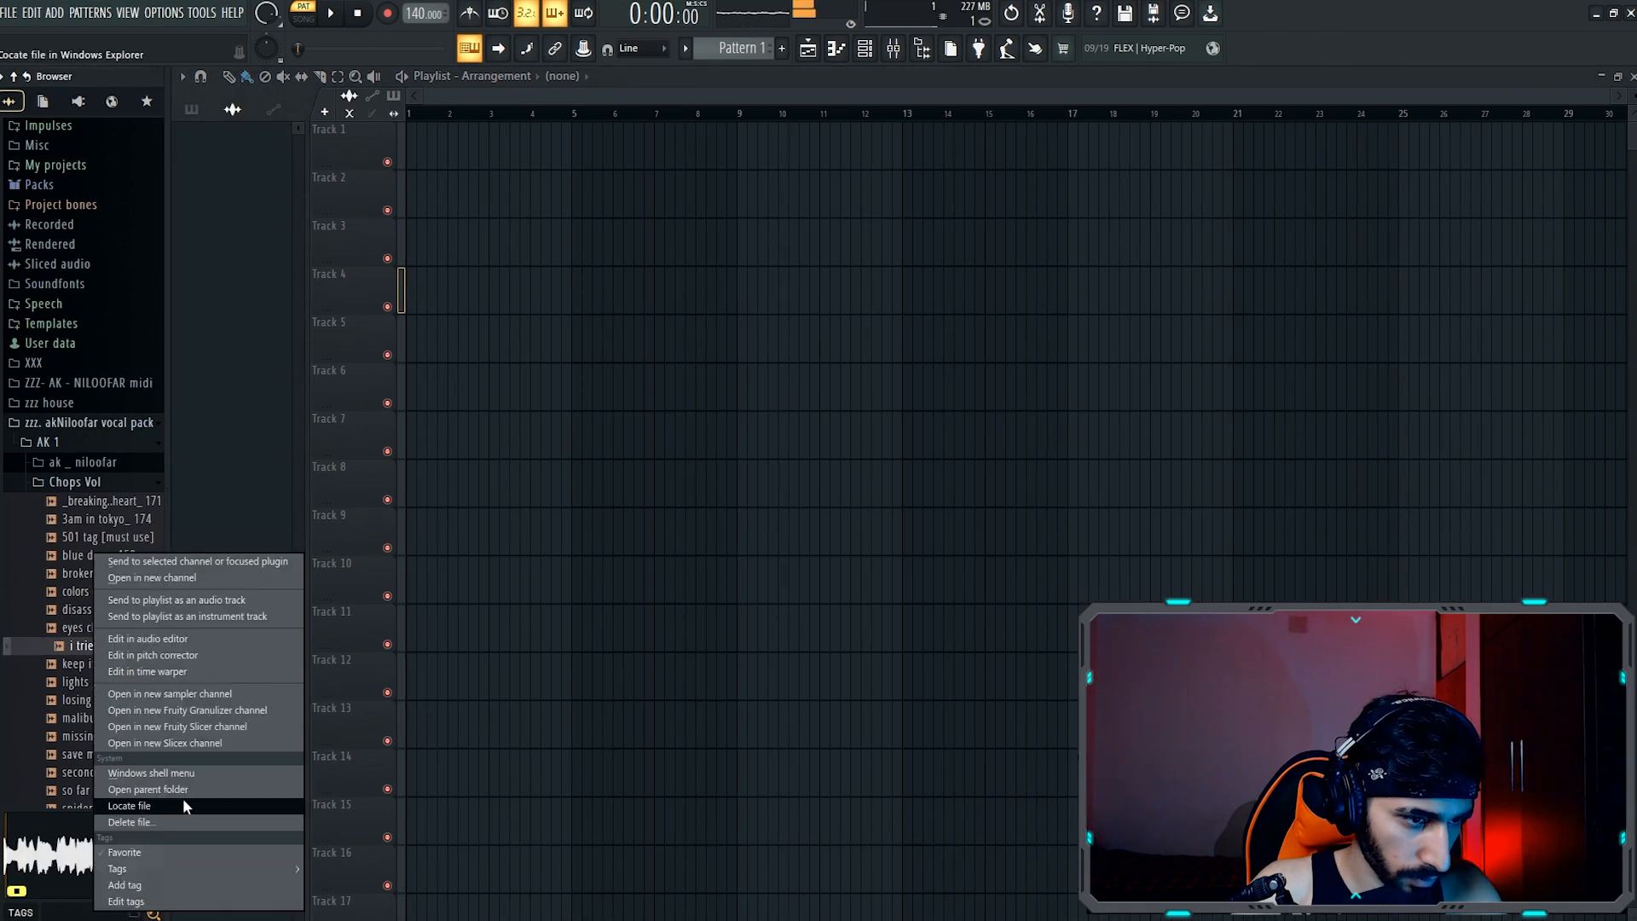
left_click(198, 727)
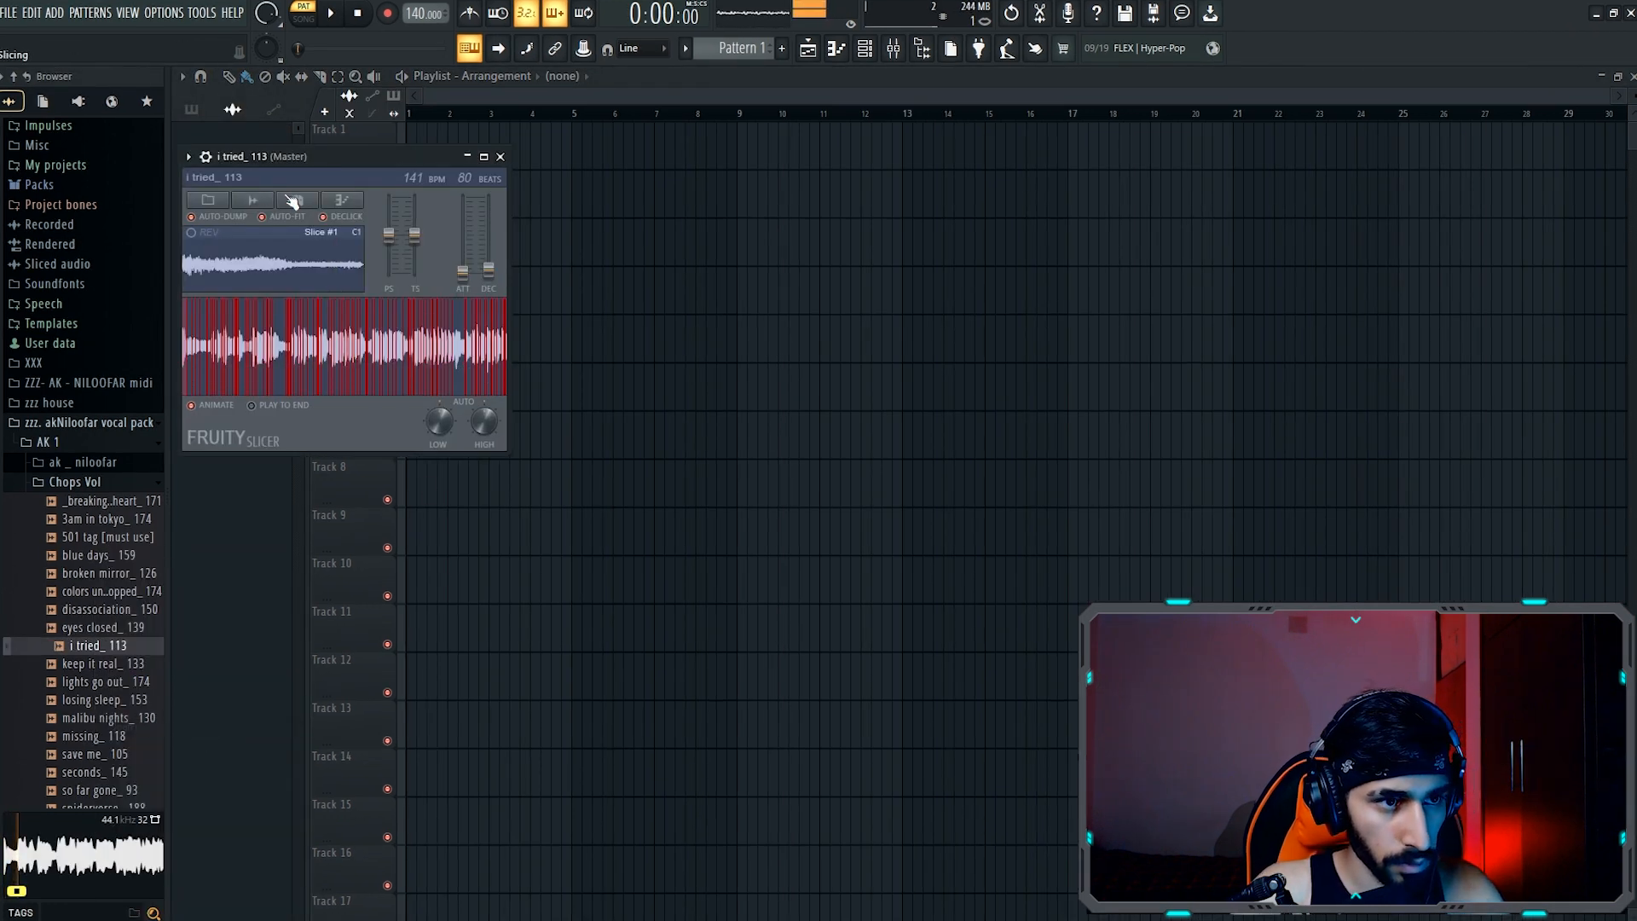
left_click(292, 200)
left_click(327, 370)
left_click_drag(329, 160, 432, 162)
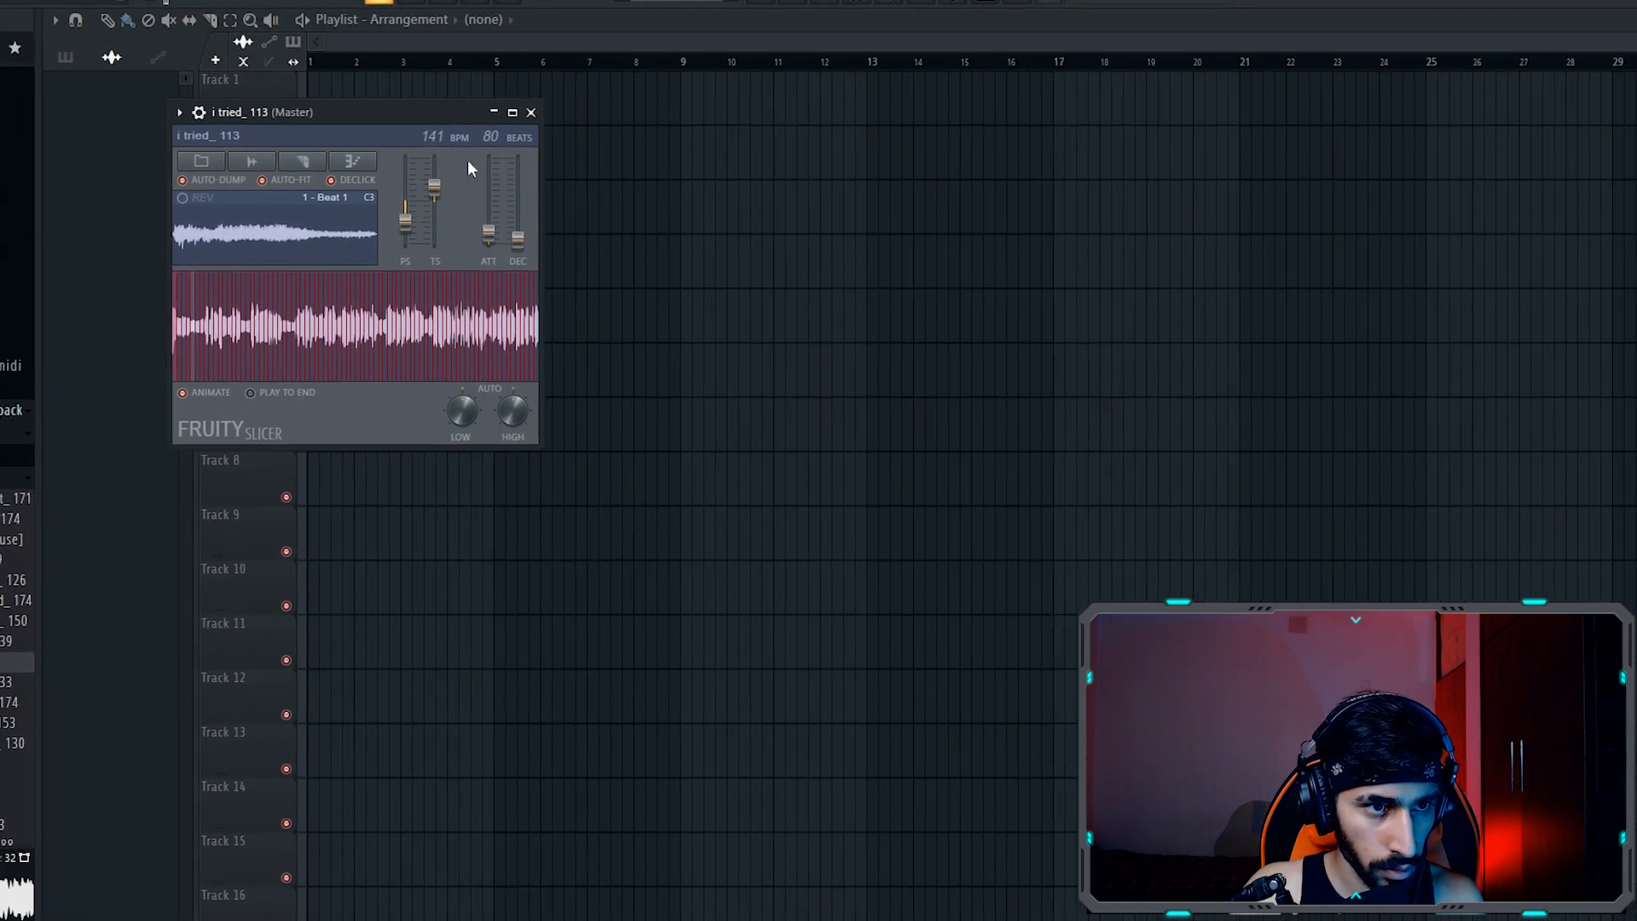
- Close the slicer, open the sliced sample's piano roll and clear all the slice notes except Beat 1
left_click(531, 112)
left_click(828, 2)
left_click(489, 92)
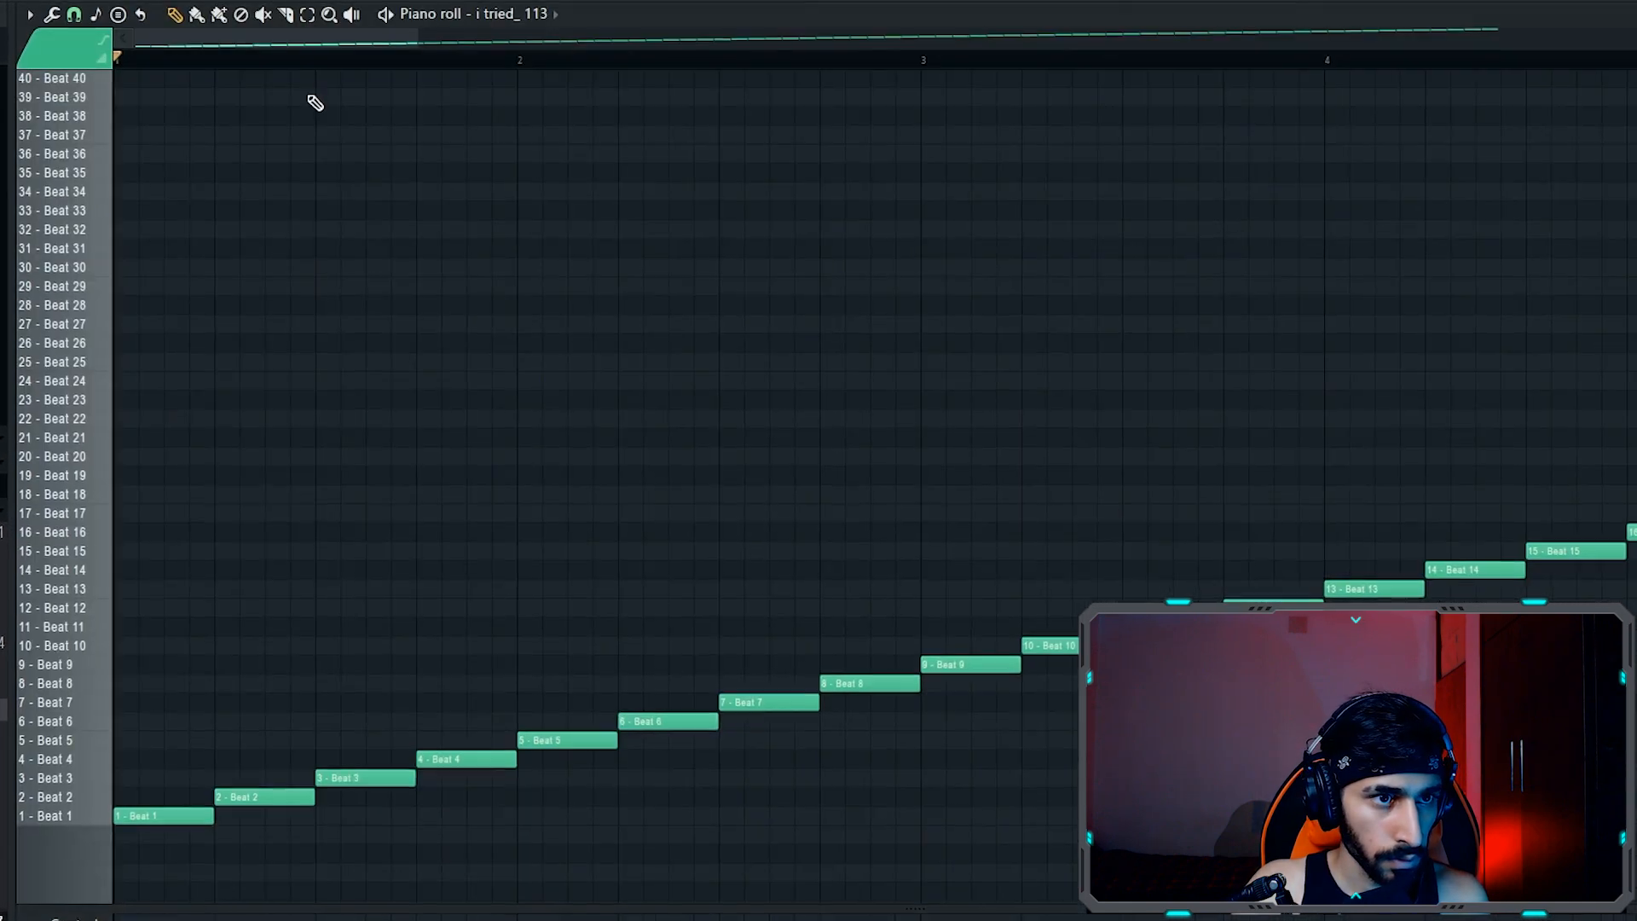
left_click_drag(418, 31, 1475, 109)
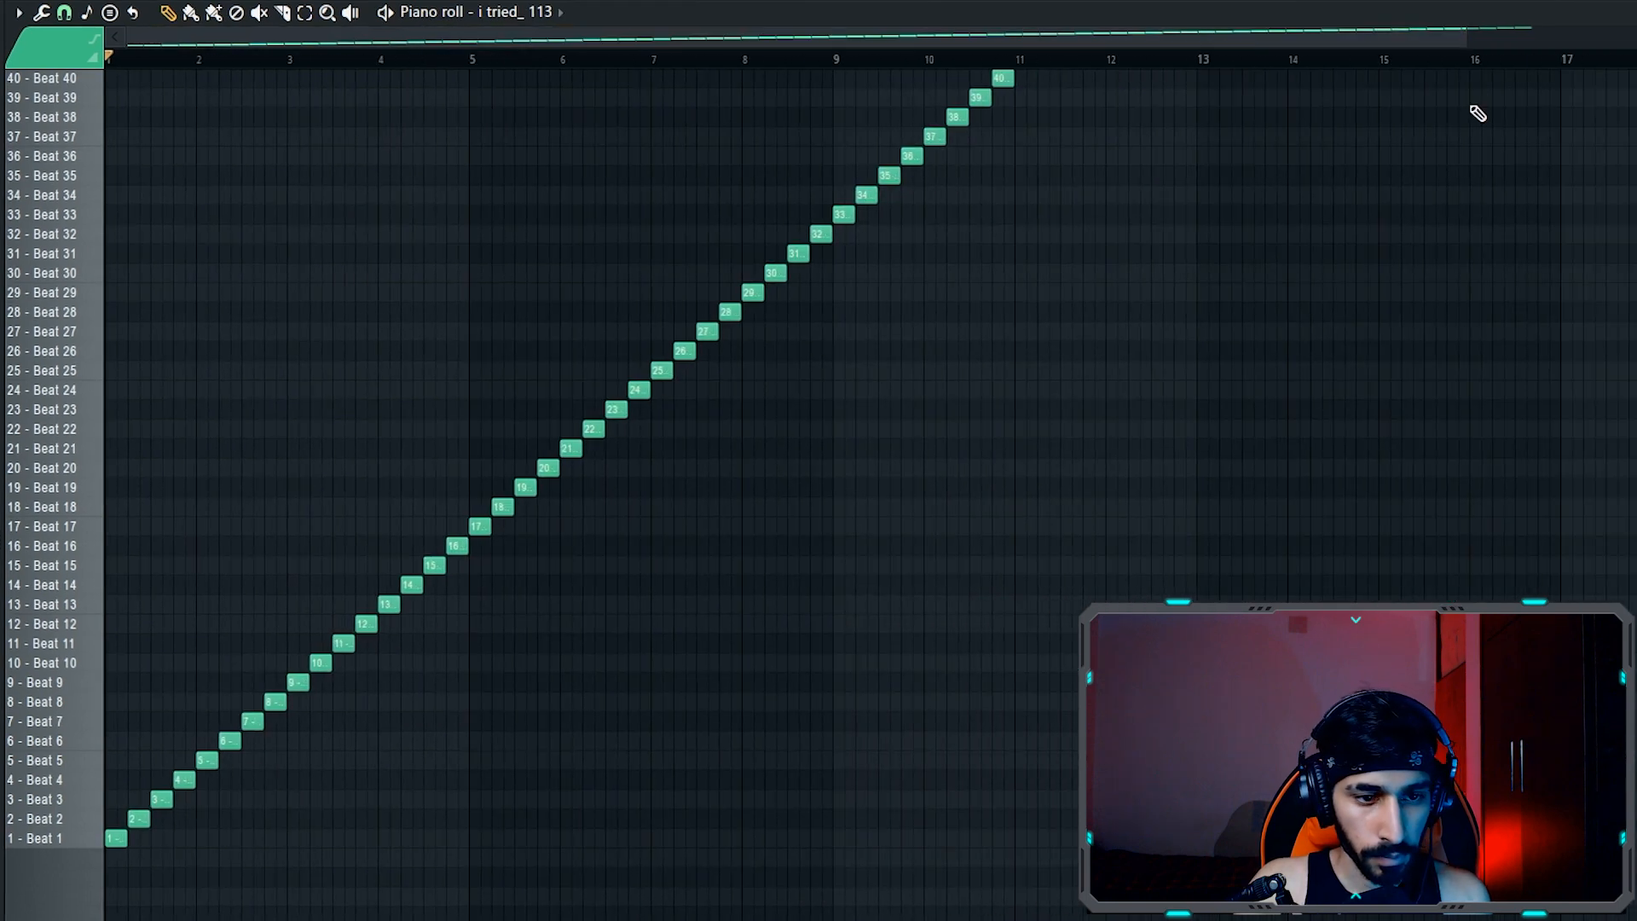
double_click(818, 235)
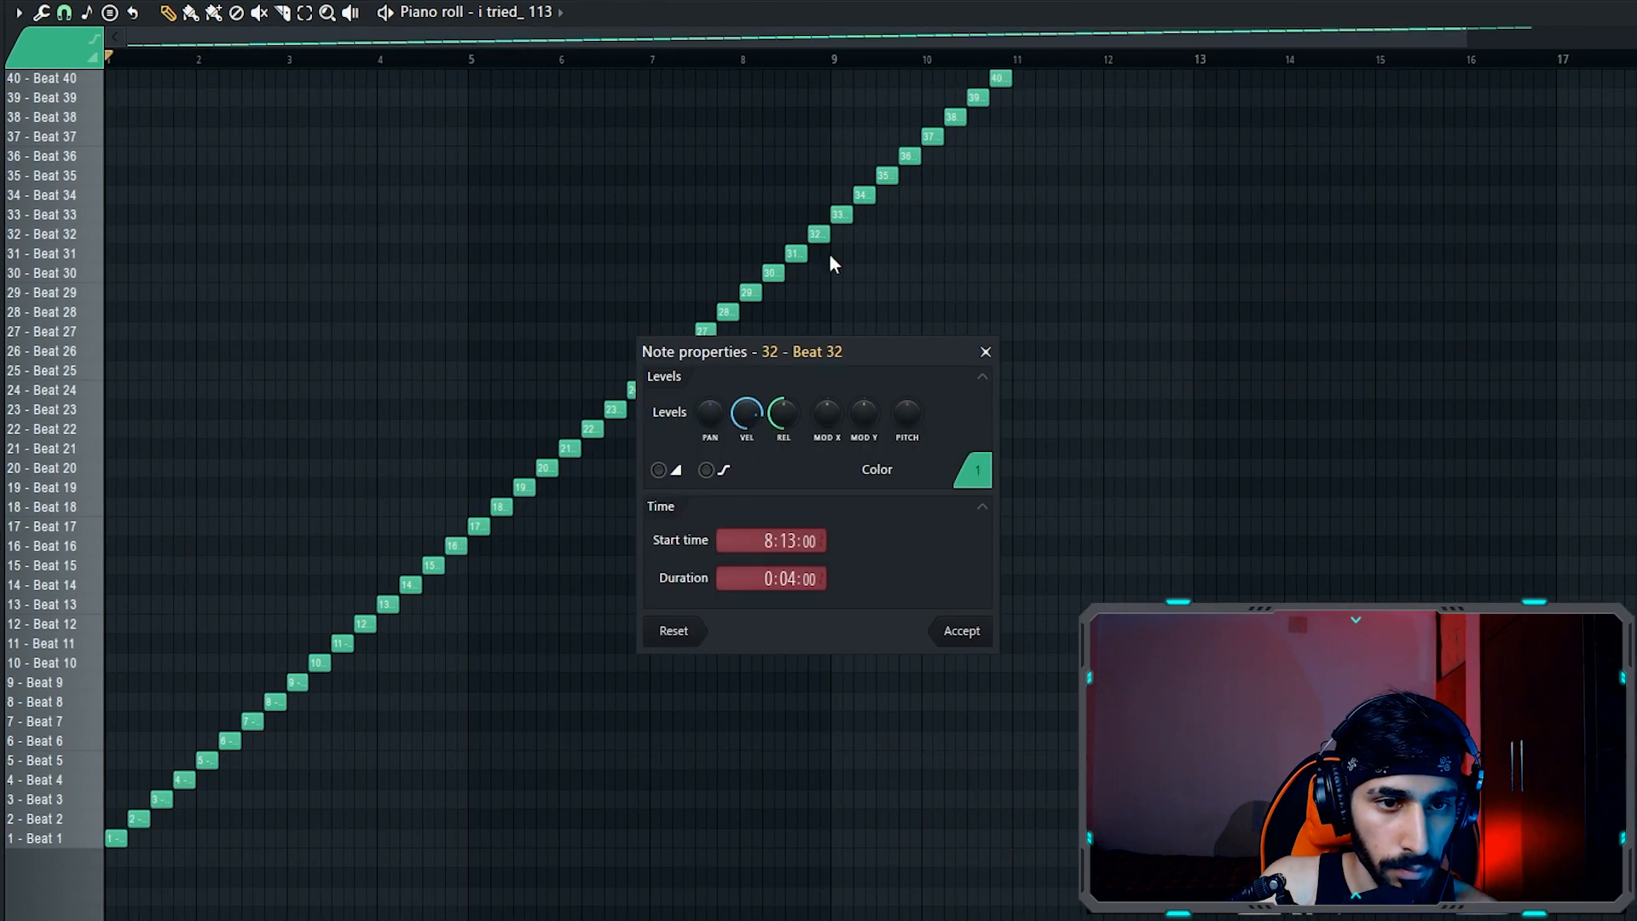
left_click(961, 631)
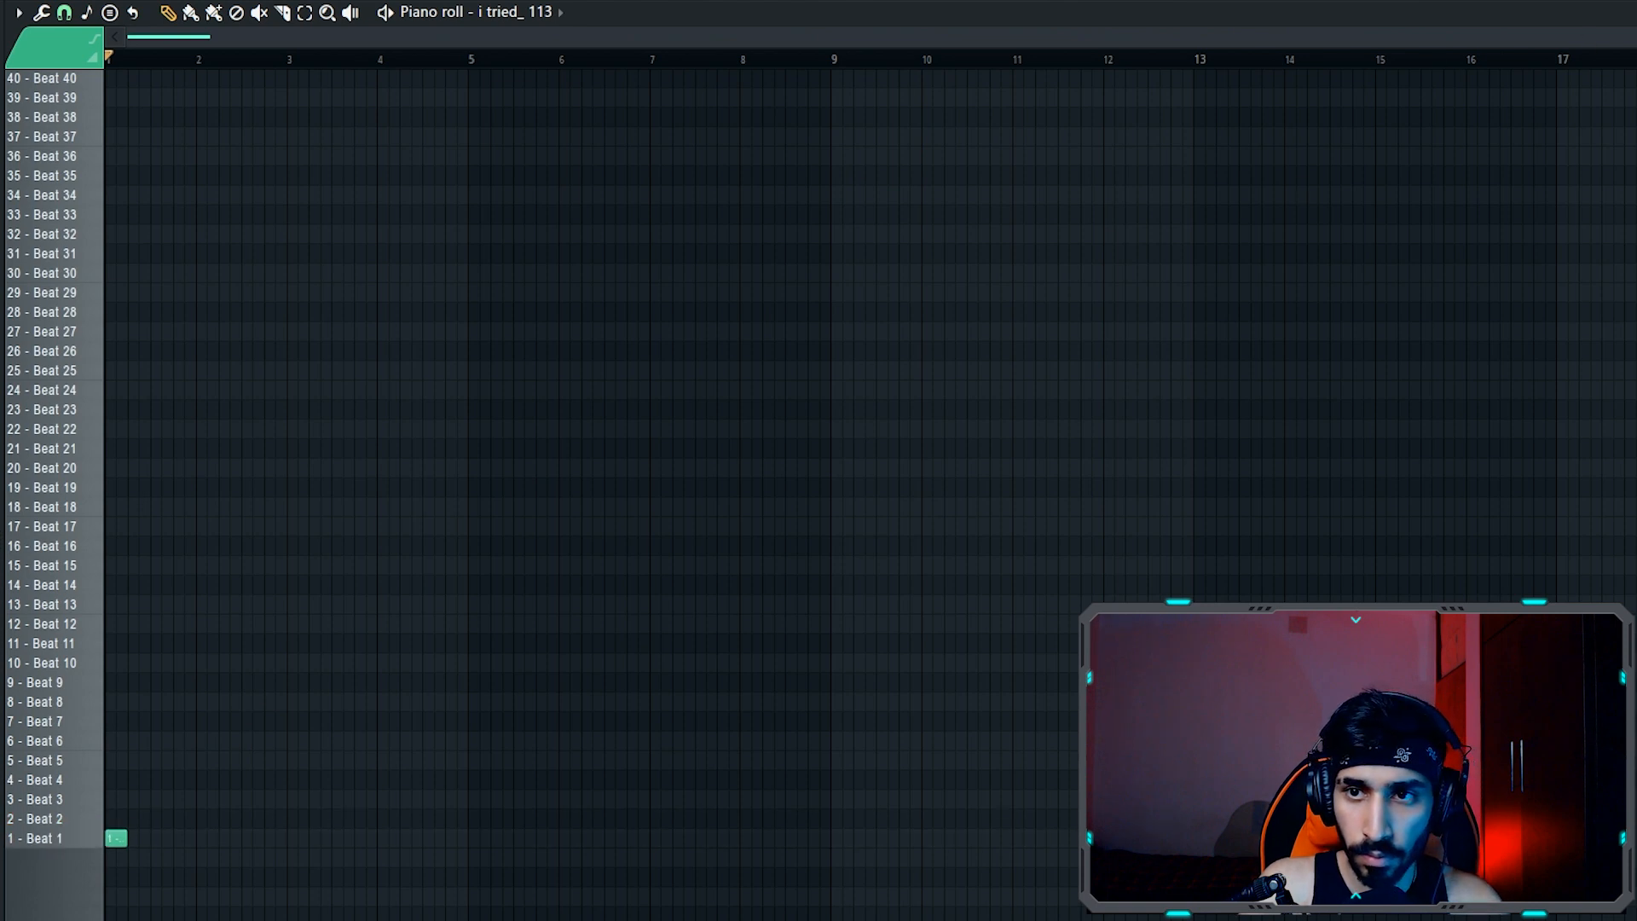
- Add Beat 11 notes on the second and fourth beats of bar 2, and duplicate the two-bar phrase into bars 3 and 4
left_click_drag(1630, 37, 749, 94)
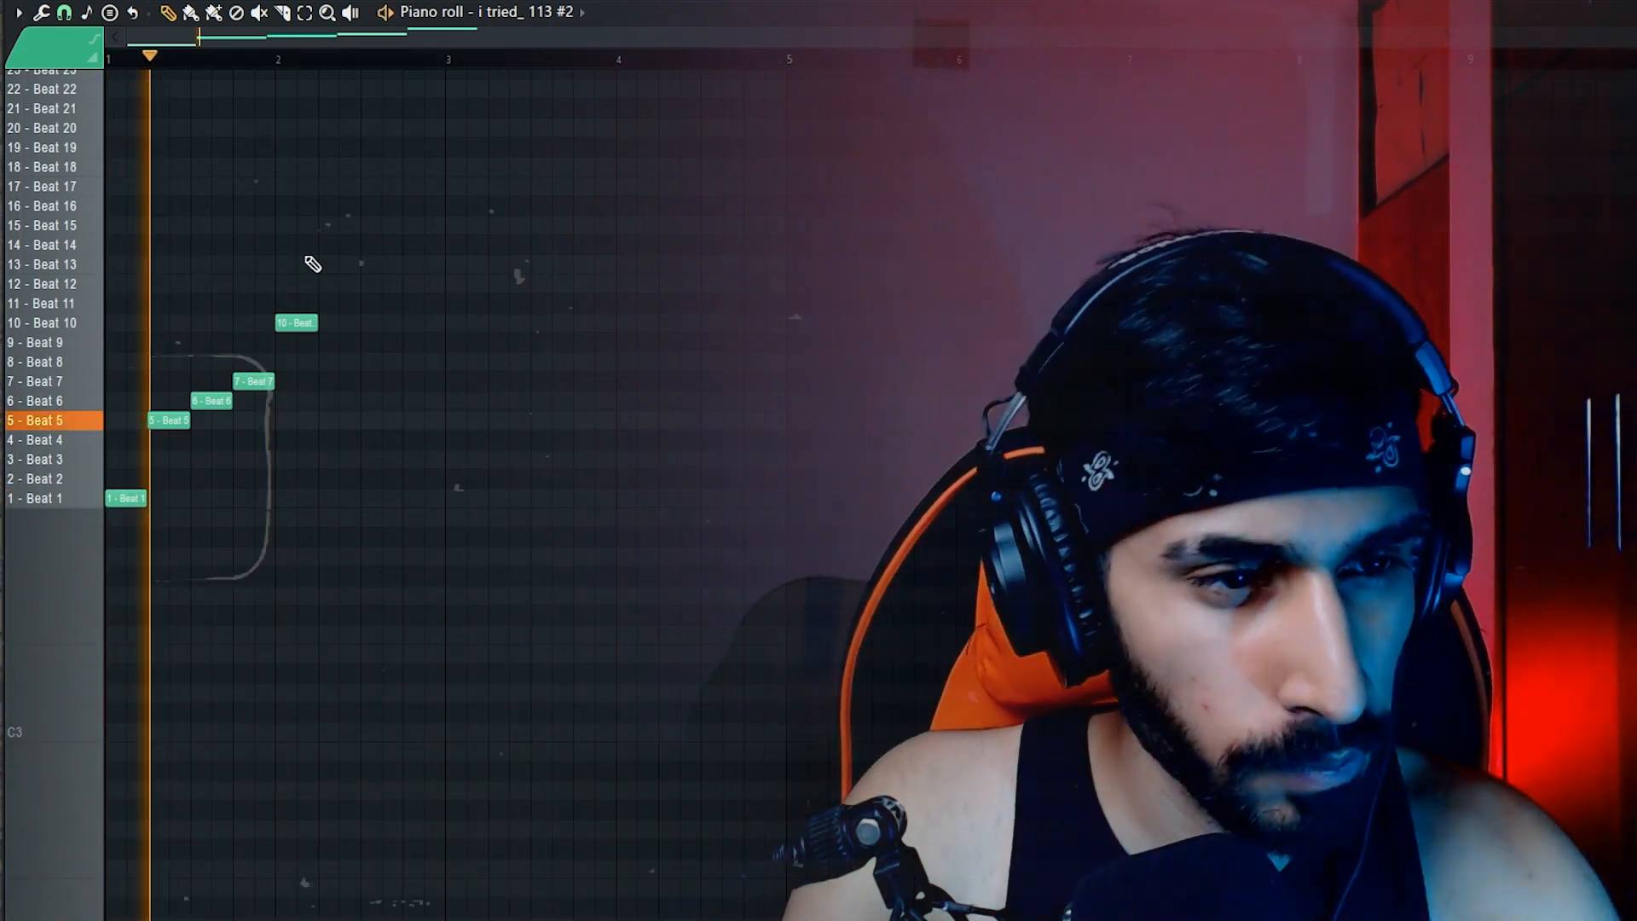
left_click(325, 302)
left_click(408, 303)
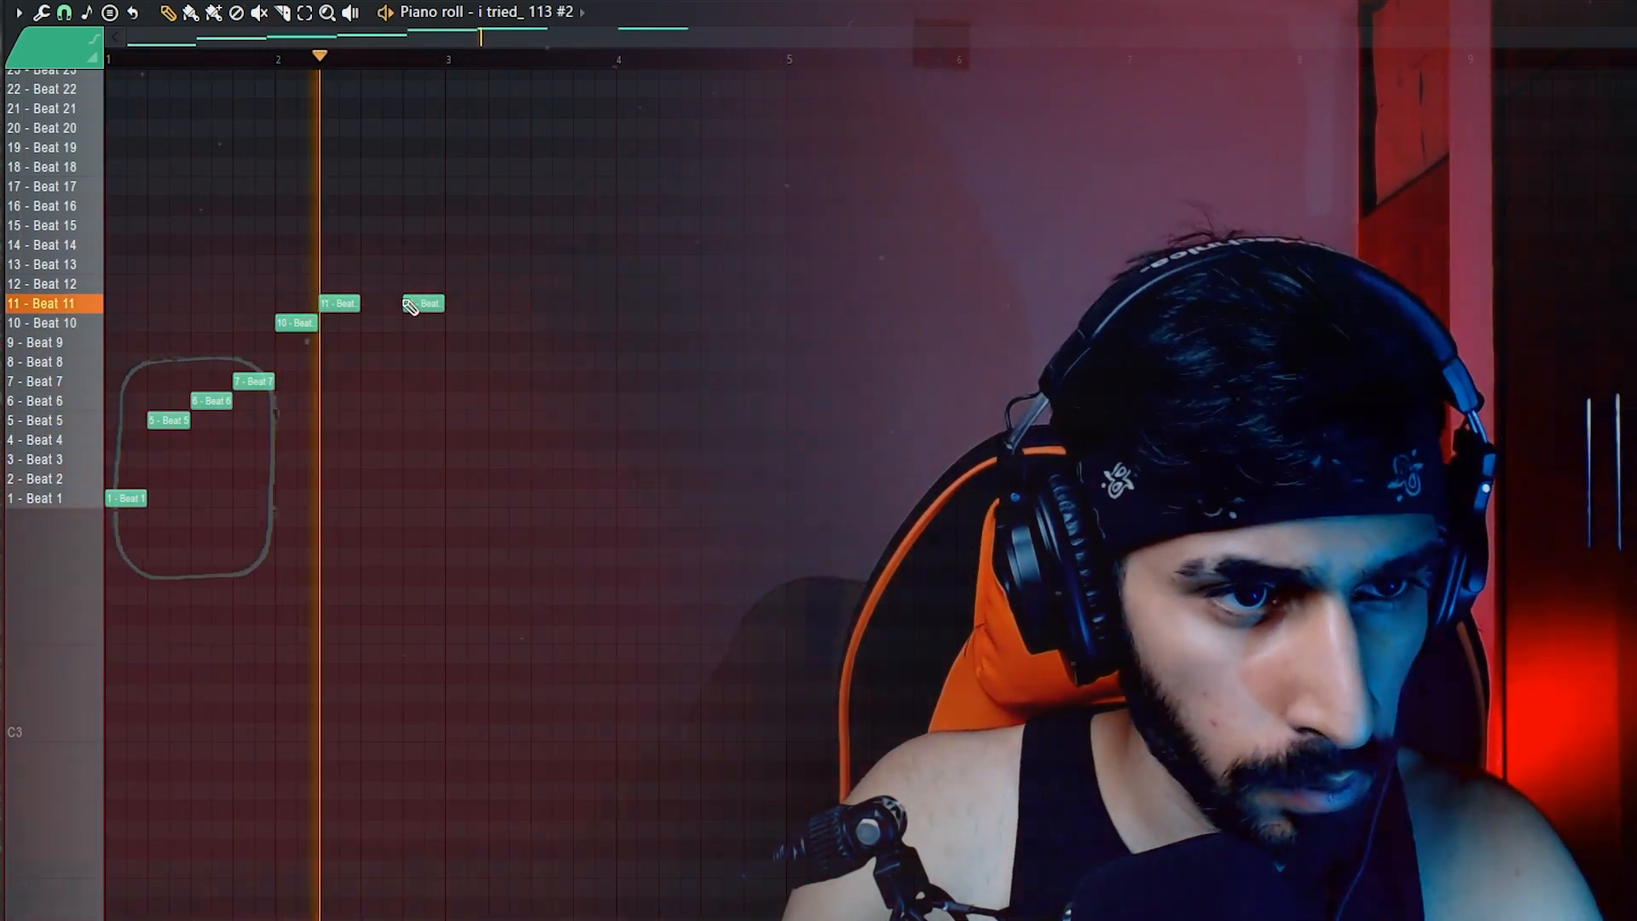
key("ctrl+b")
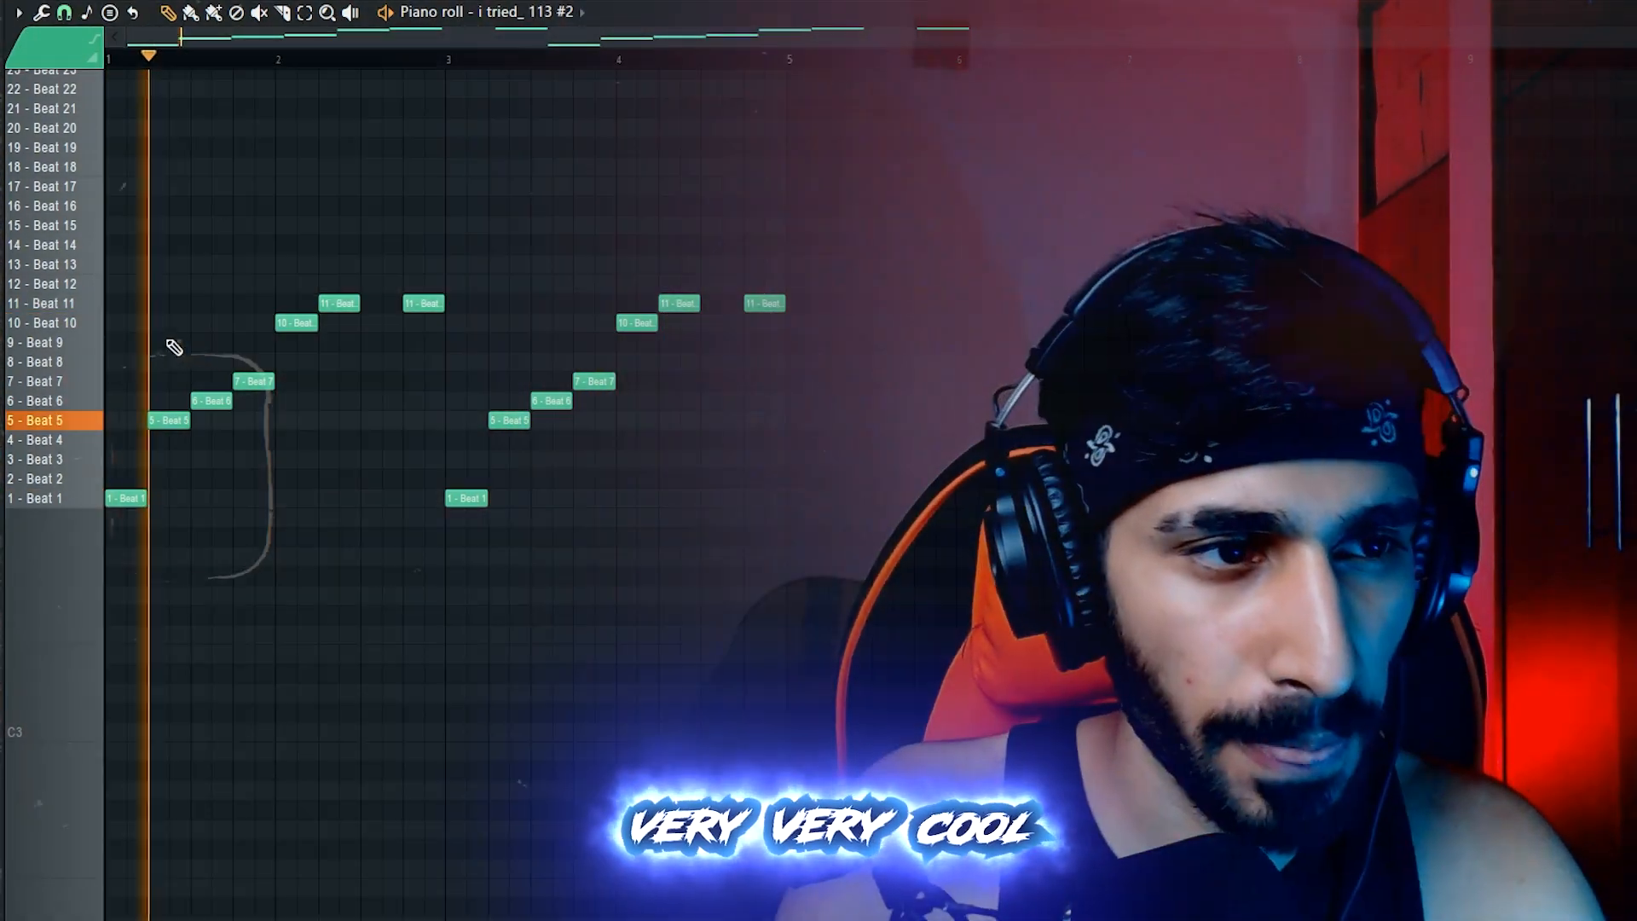
key("space")
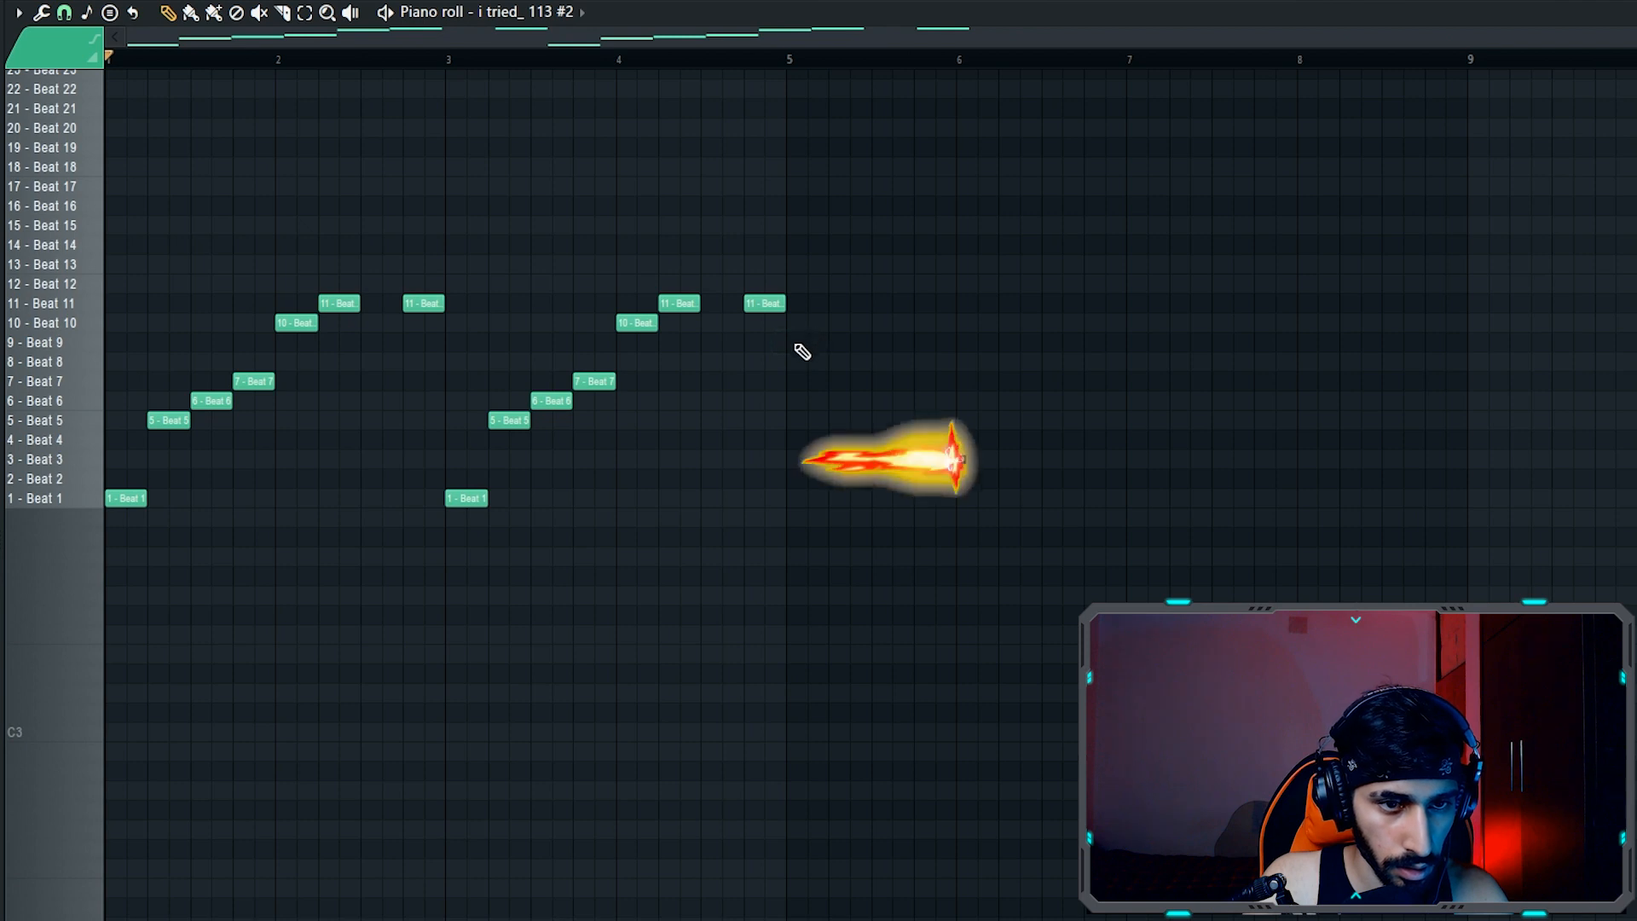
- Place a Beat 9 note at the start of bar 5 followed by a Beat 8 note, and play the pattern
left_click(801, 343)
left_click(831, 362)
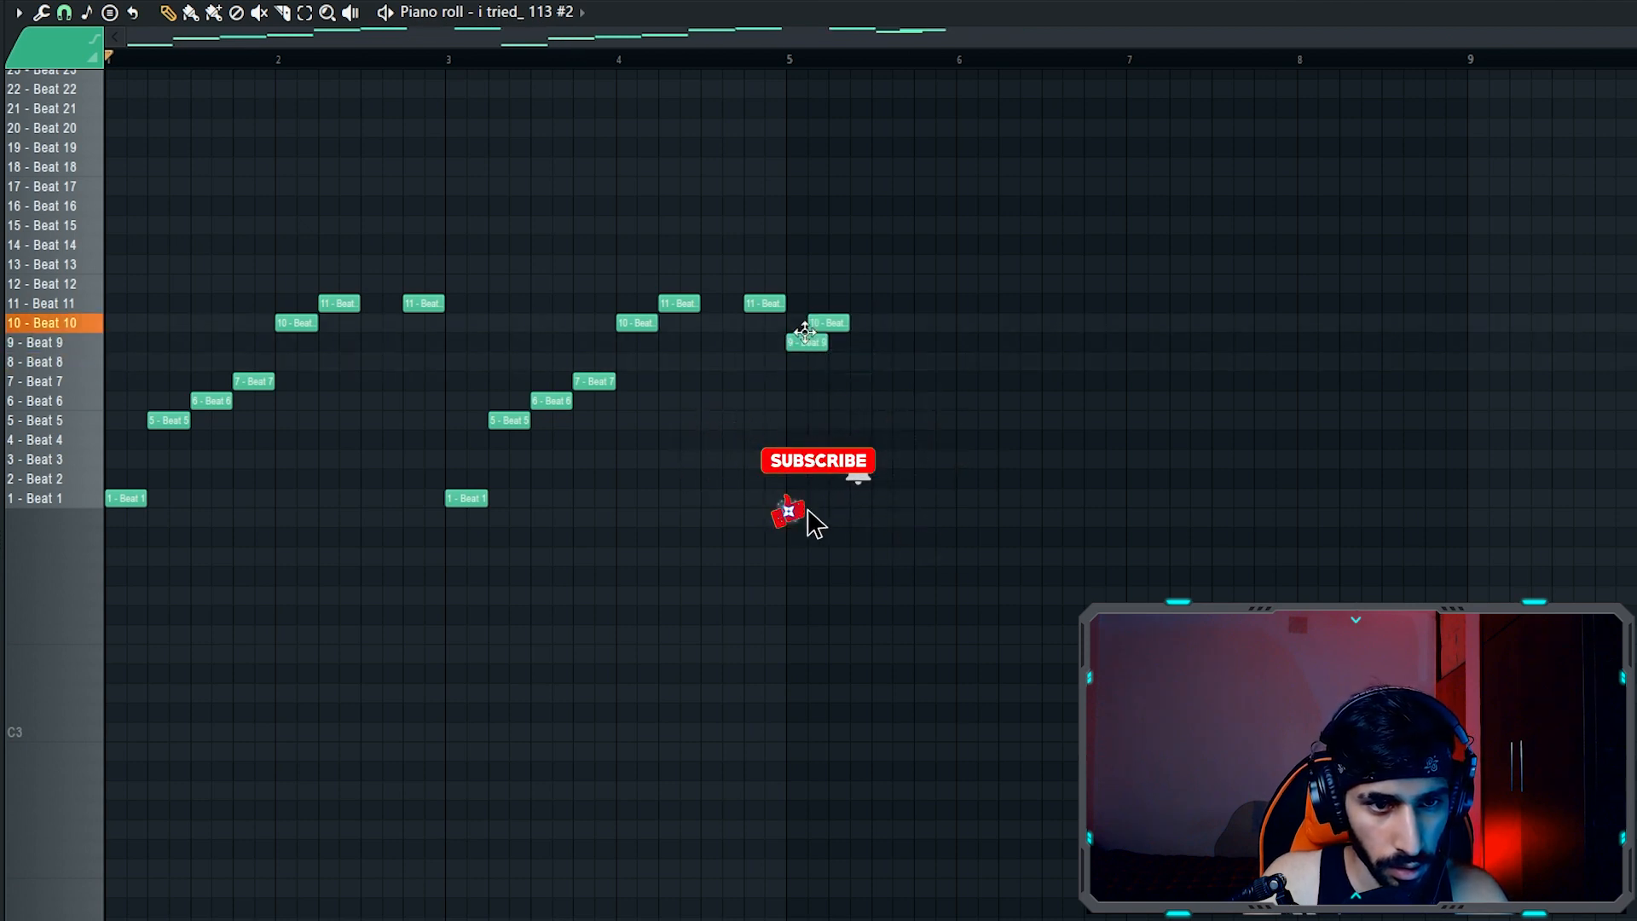
left_click_drag(836, 378, 824, 352)
key("space")
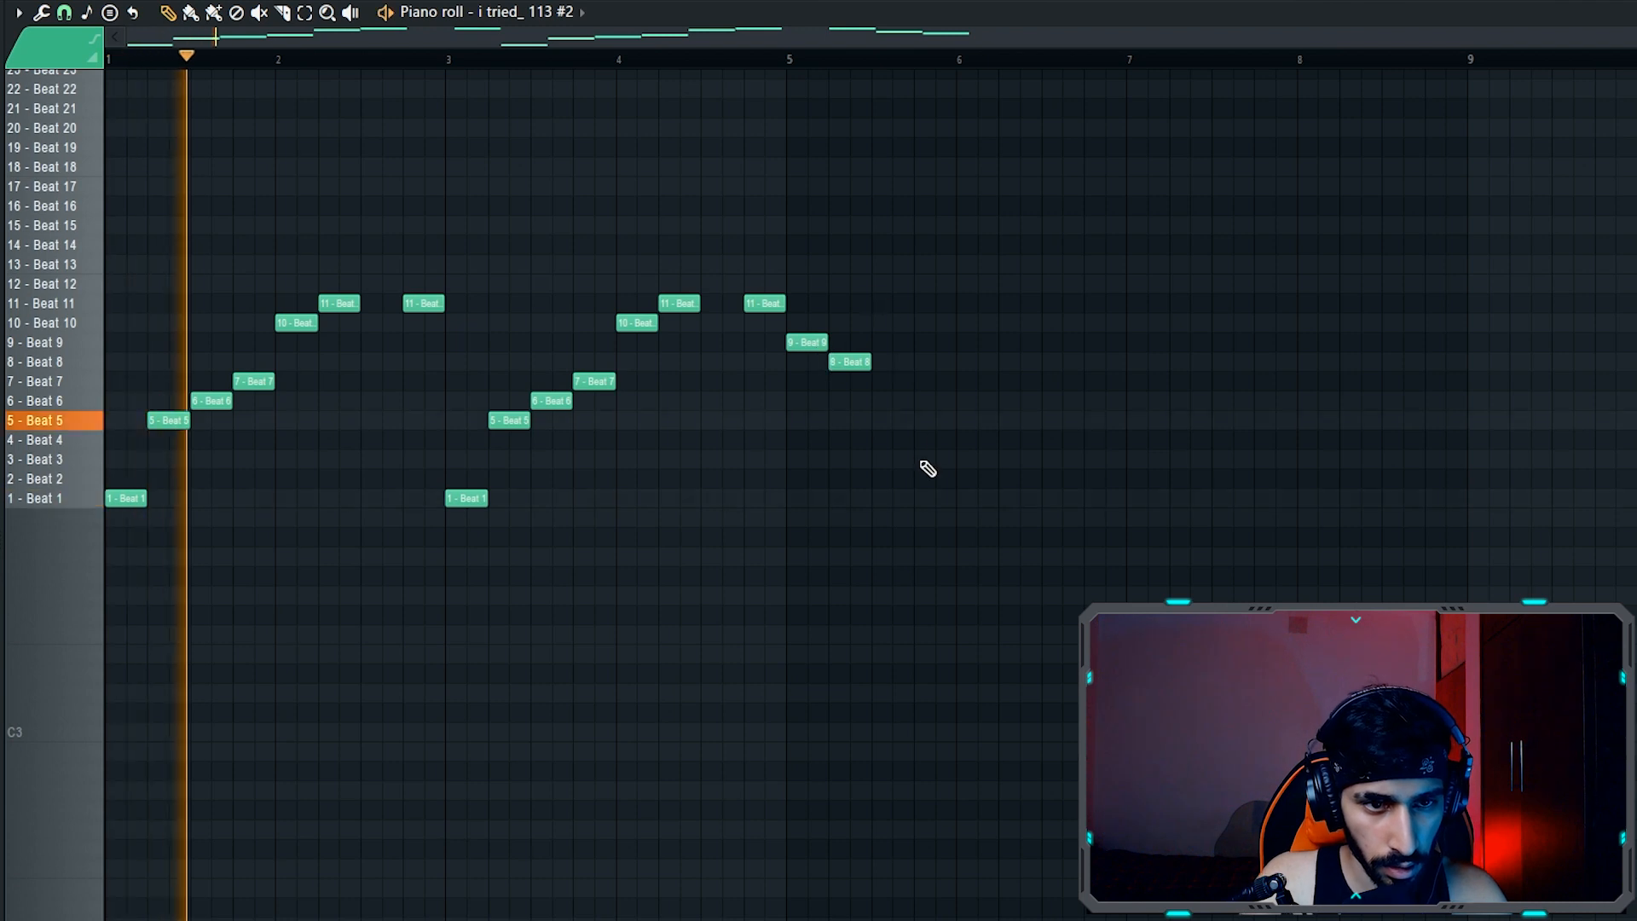
- Continue the phrase from mid-bar 5 to the end of bar 6 with an ascending run from Beat 2 to Beat 7
left_click(878, 498)
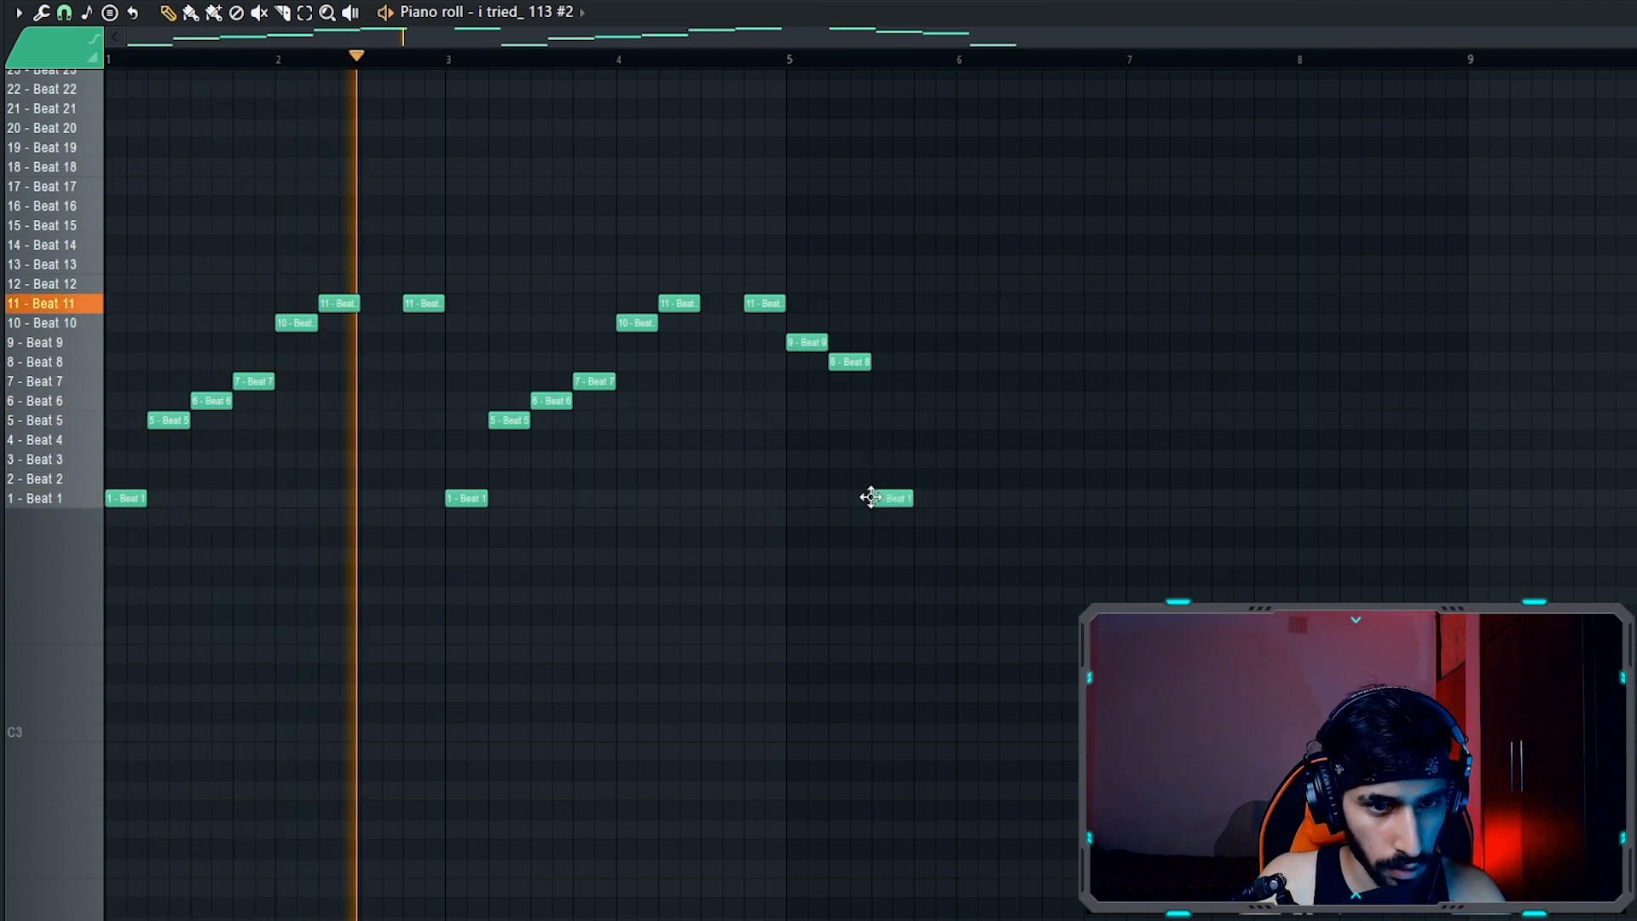
left_click(925, 478)
left_click(968, 458)
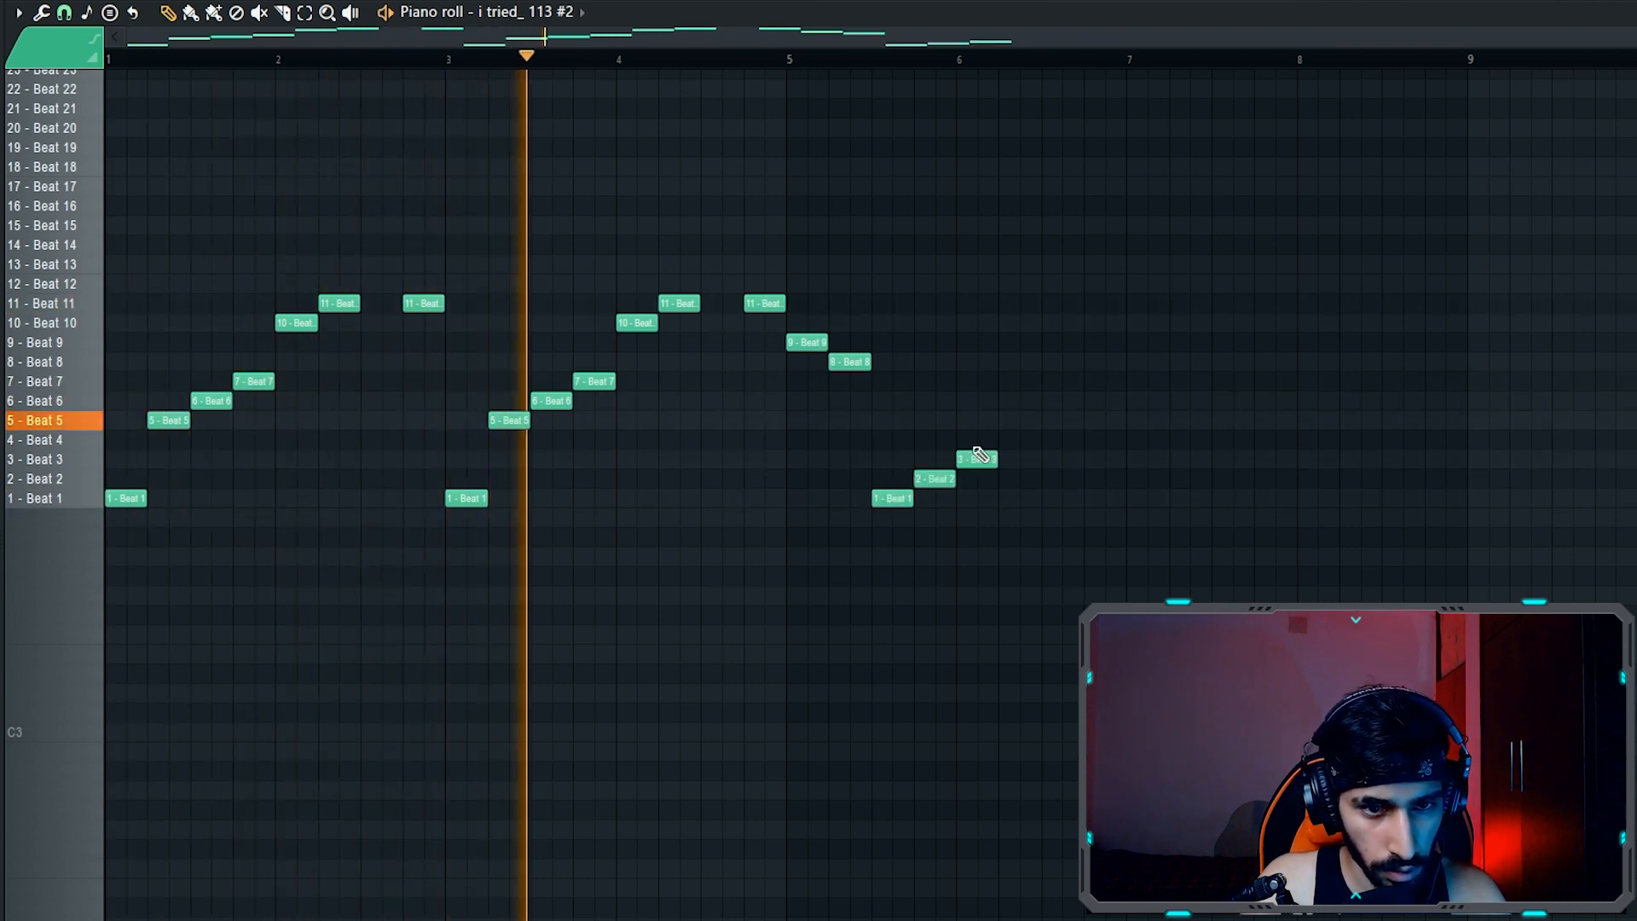
left_click(1014, 439)
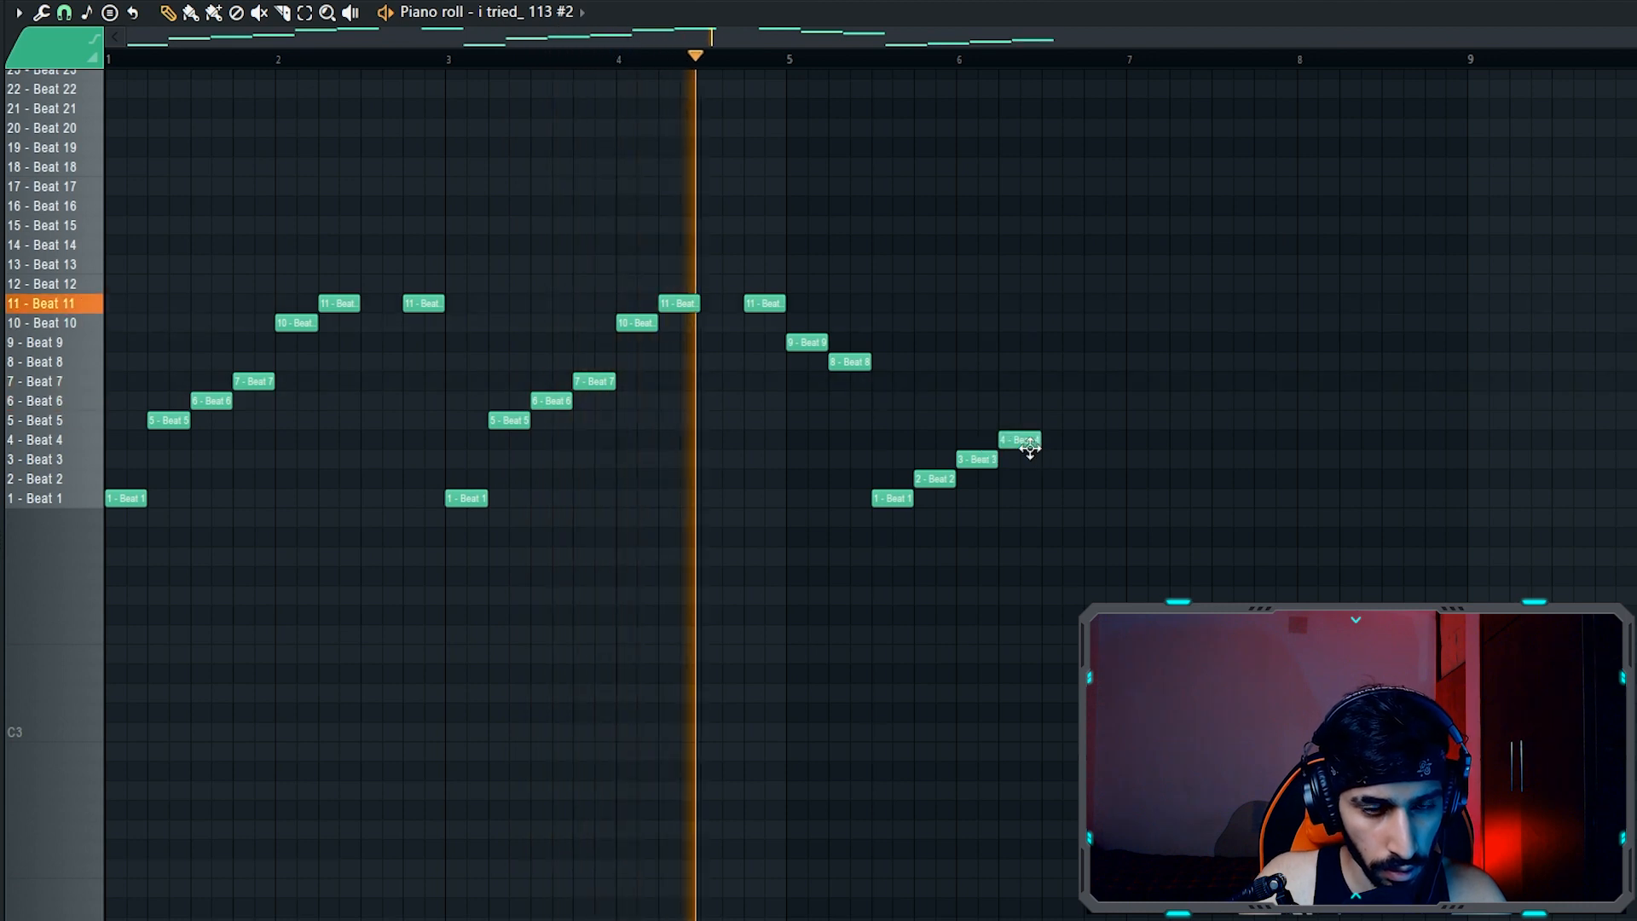
left_click(1050, 419)
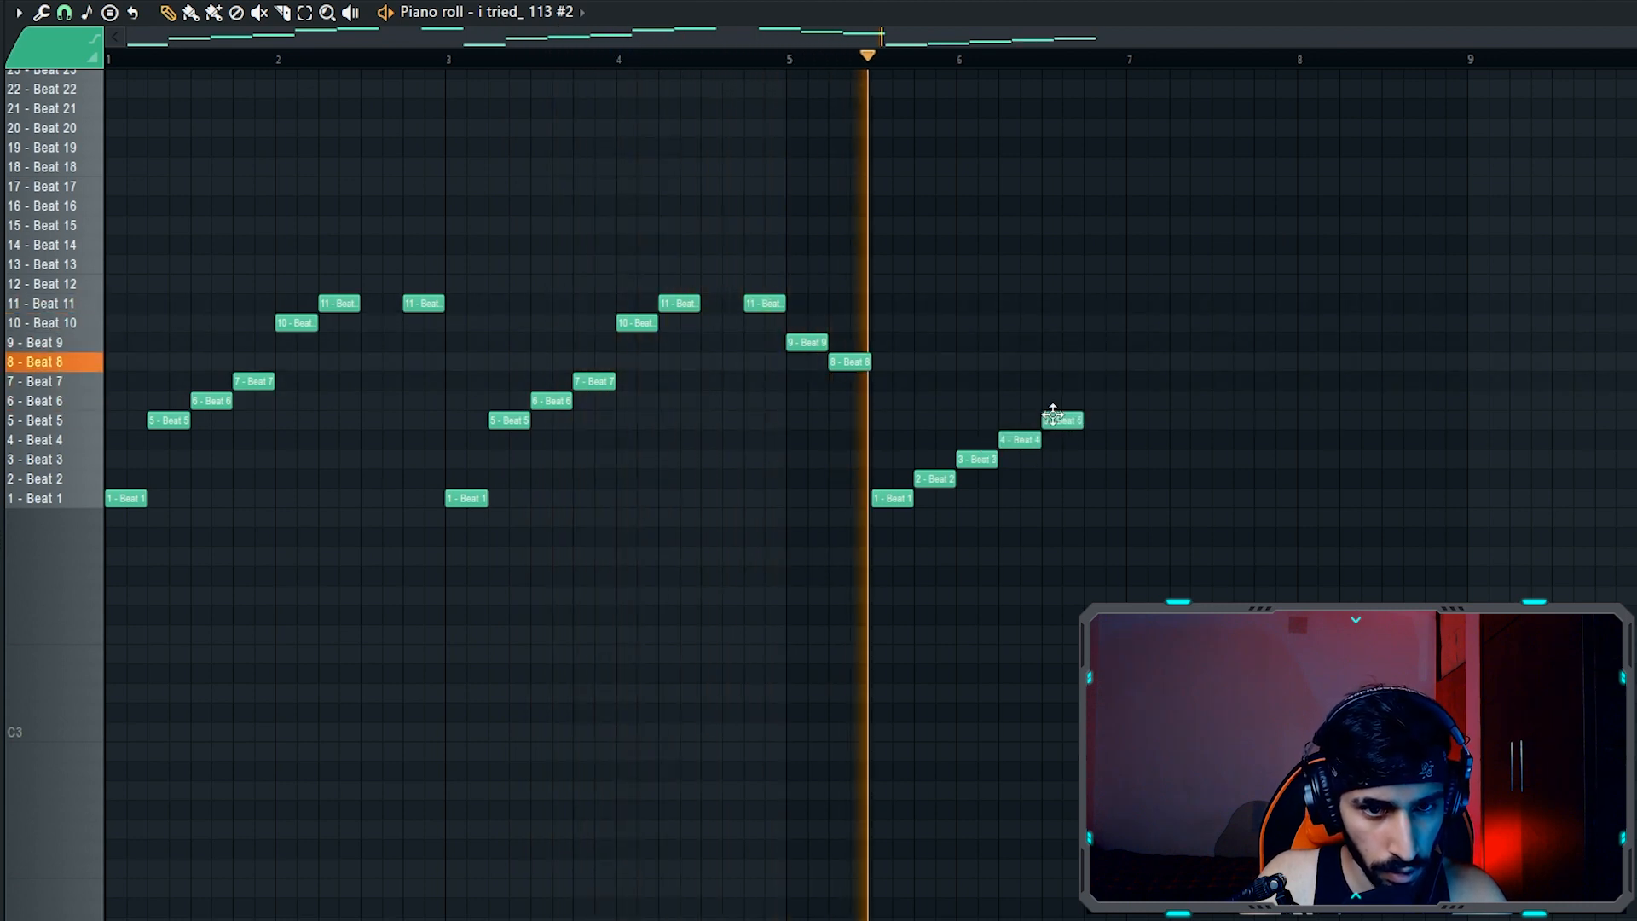
key("space")
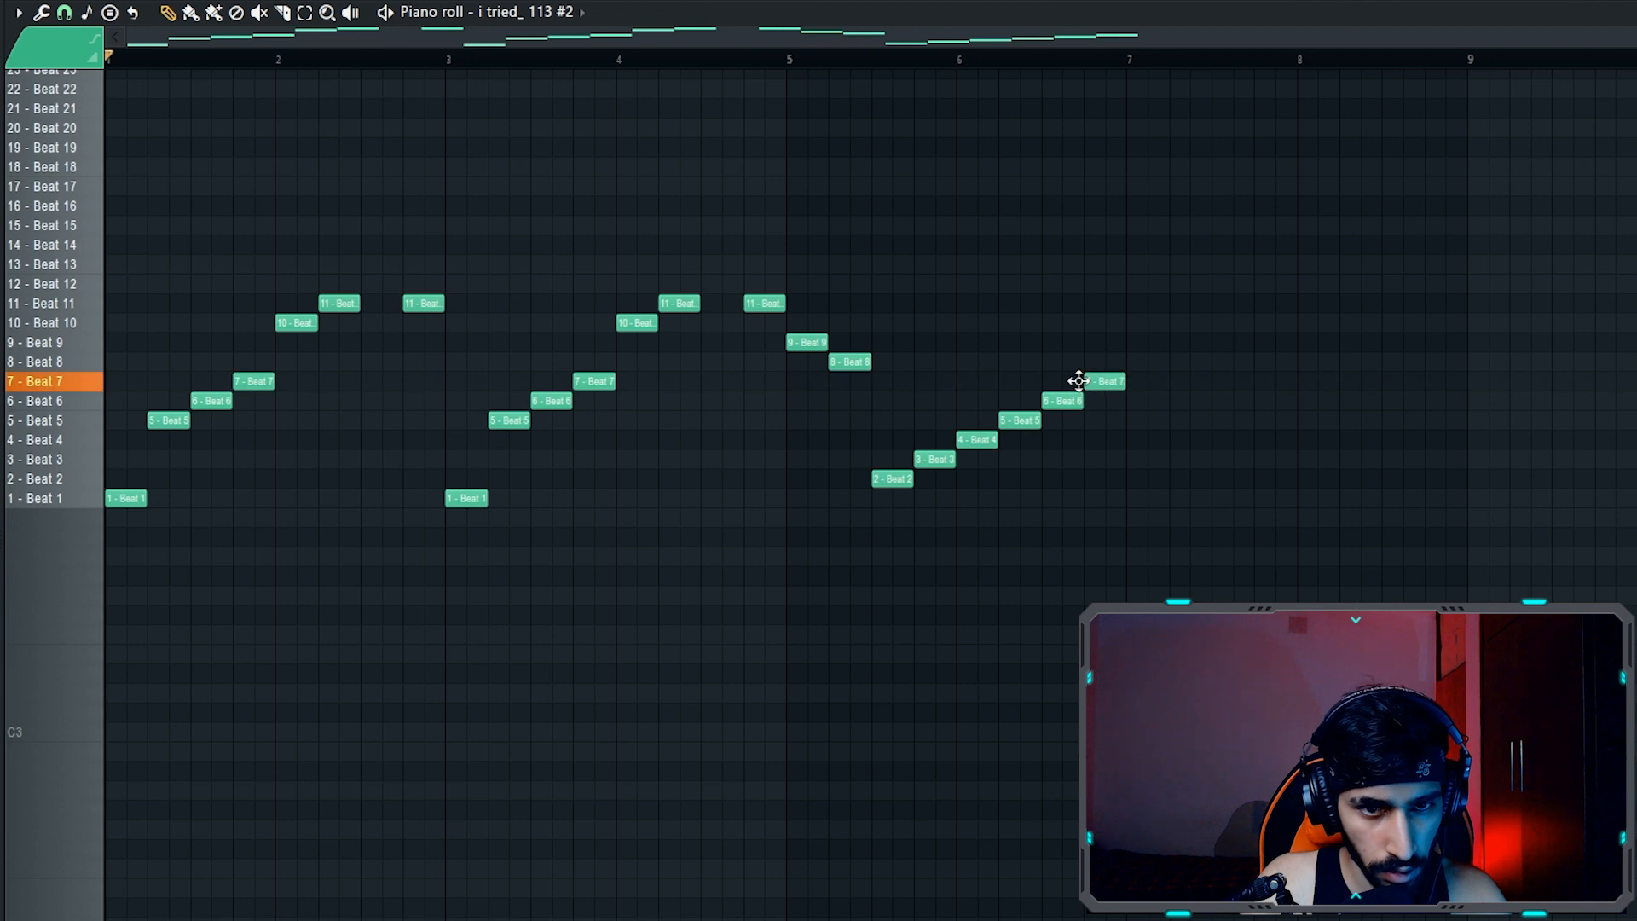
- Duplicate the notes of bars 5 and 6 into bars 7 and 8 and play back the extended pattern
left_click_drag(1207, 254, 808, 562)
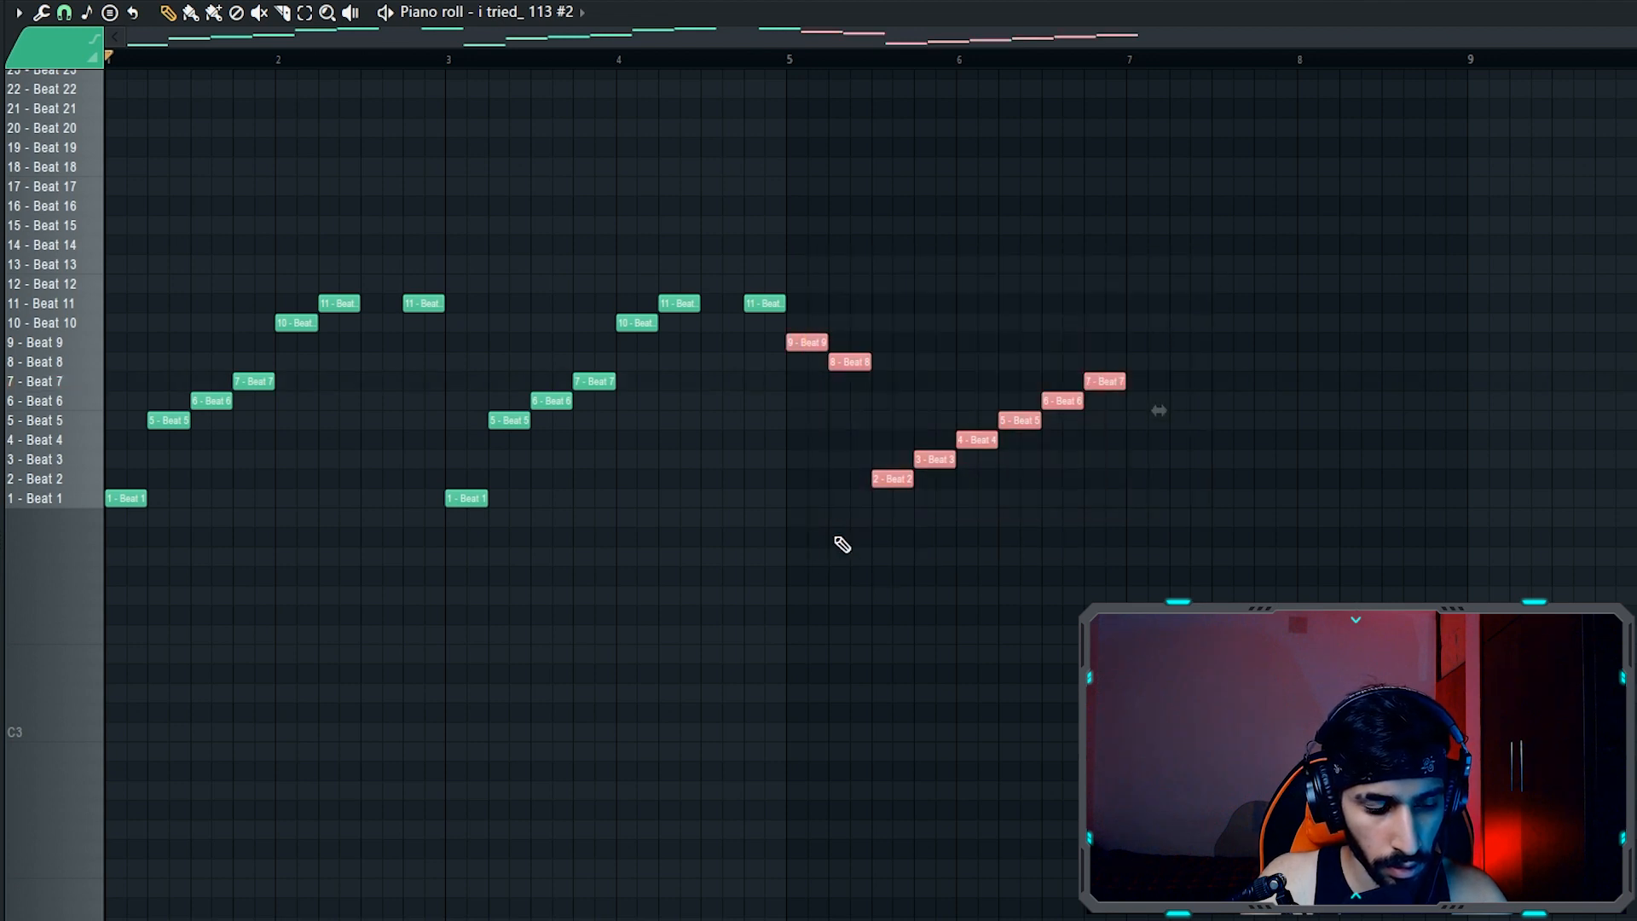
key("ctrl+b")
key("space")
left_click(1164, 281)
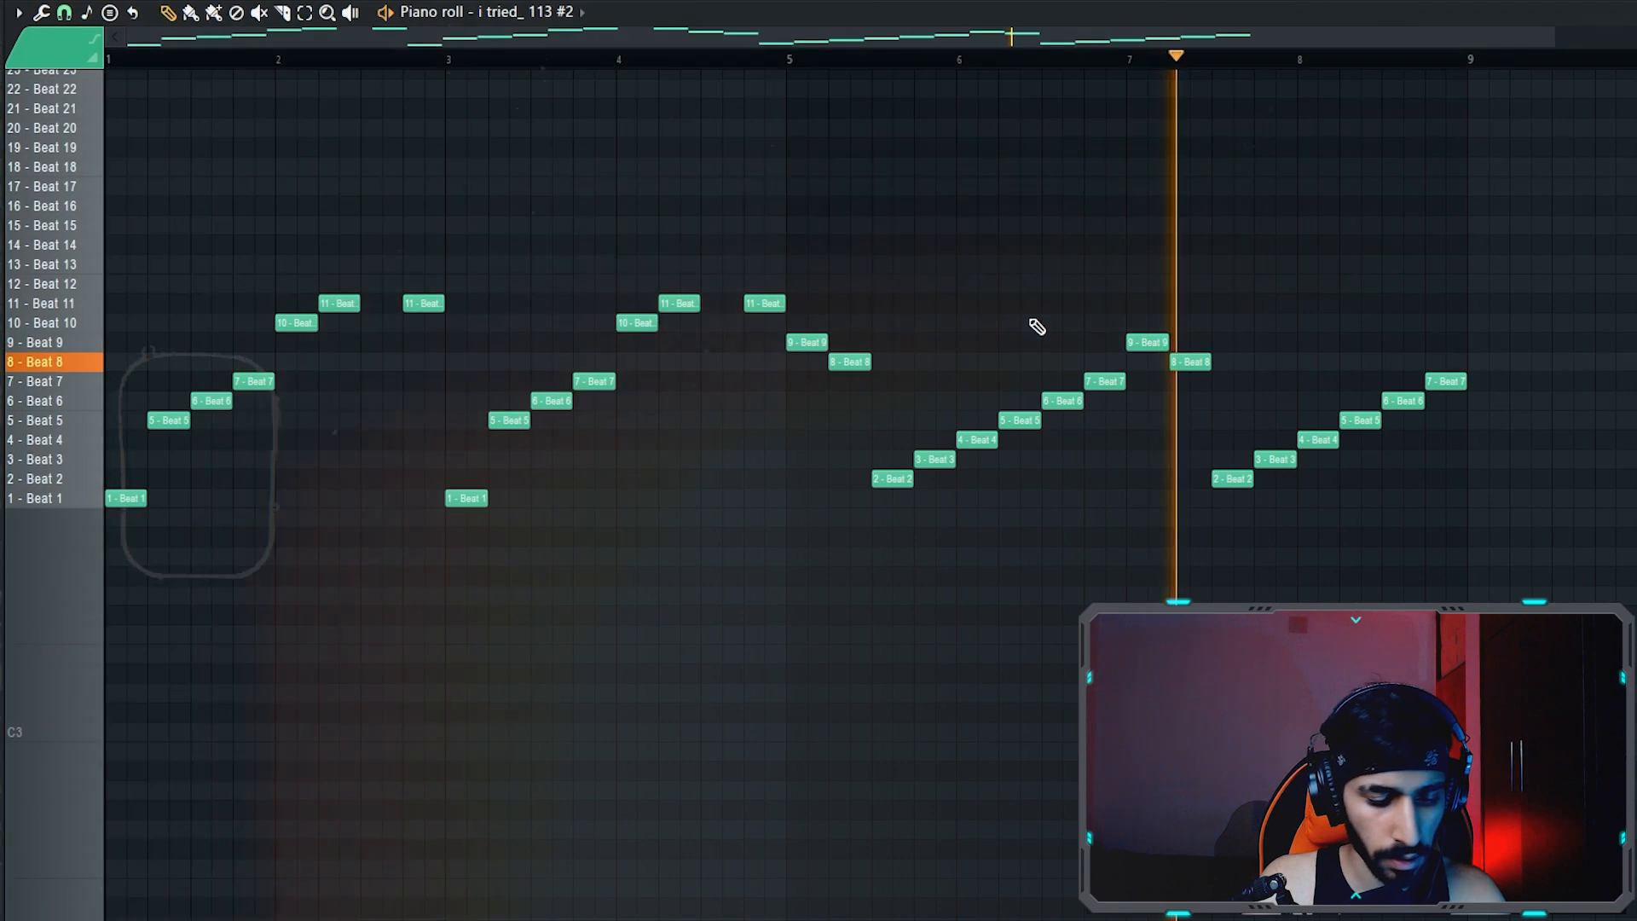
key("space")
- Move the last two notes of bars 6 and 8 to Beat 10 and Beat 11, checking by playback from bar 5
left_click_drag(1052, 401, 1052, 338)
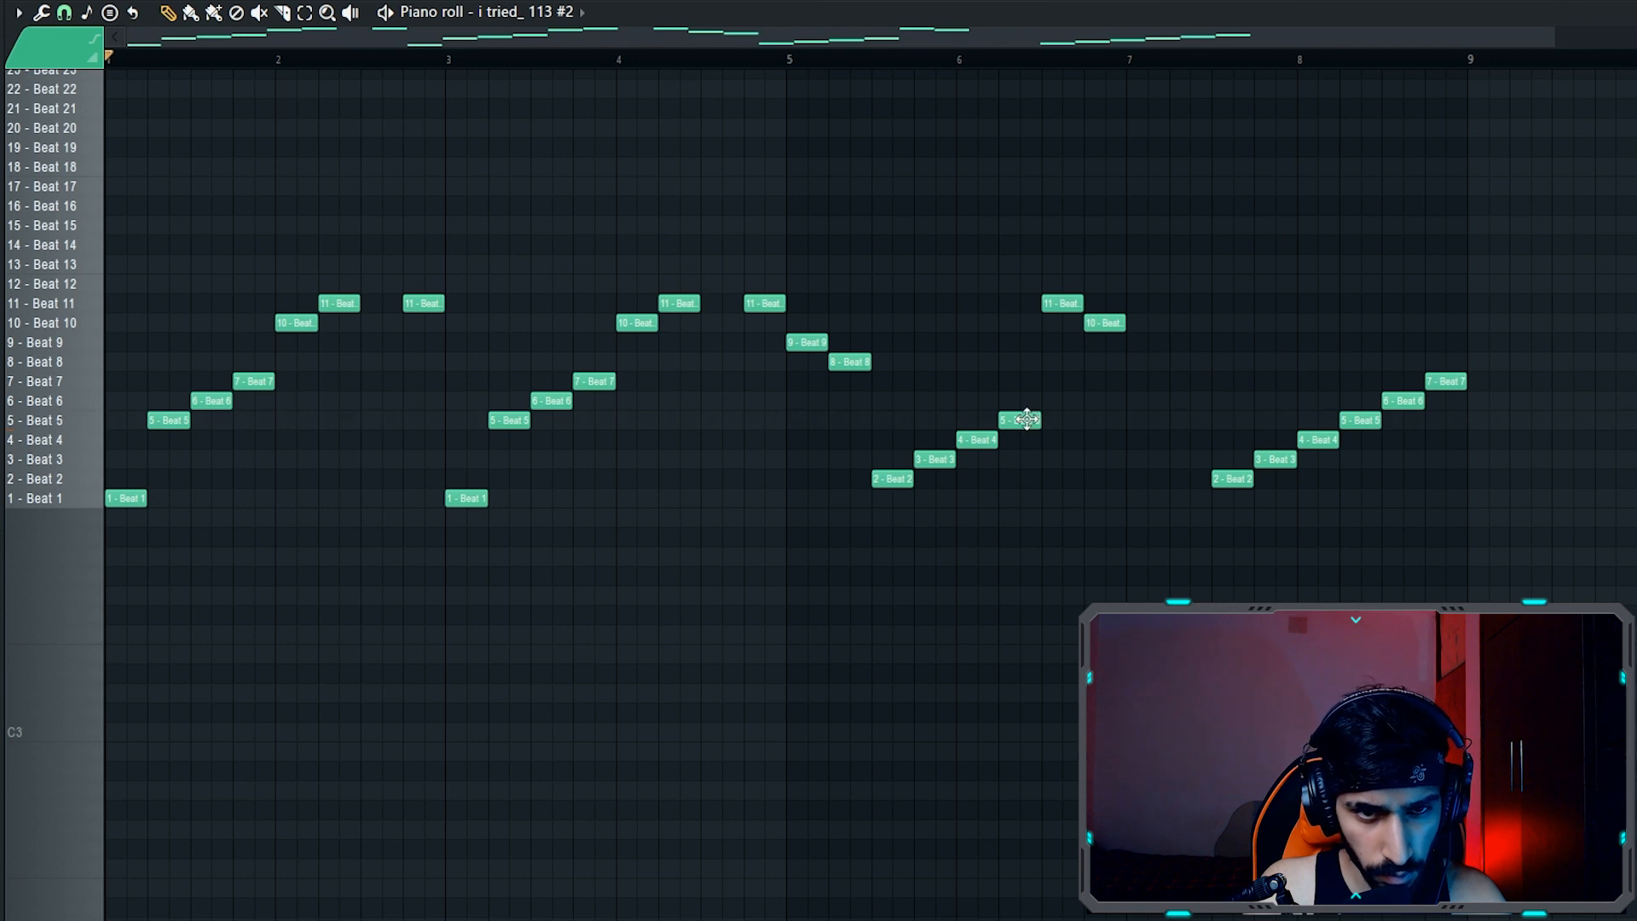
key("space")
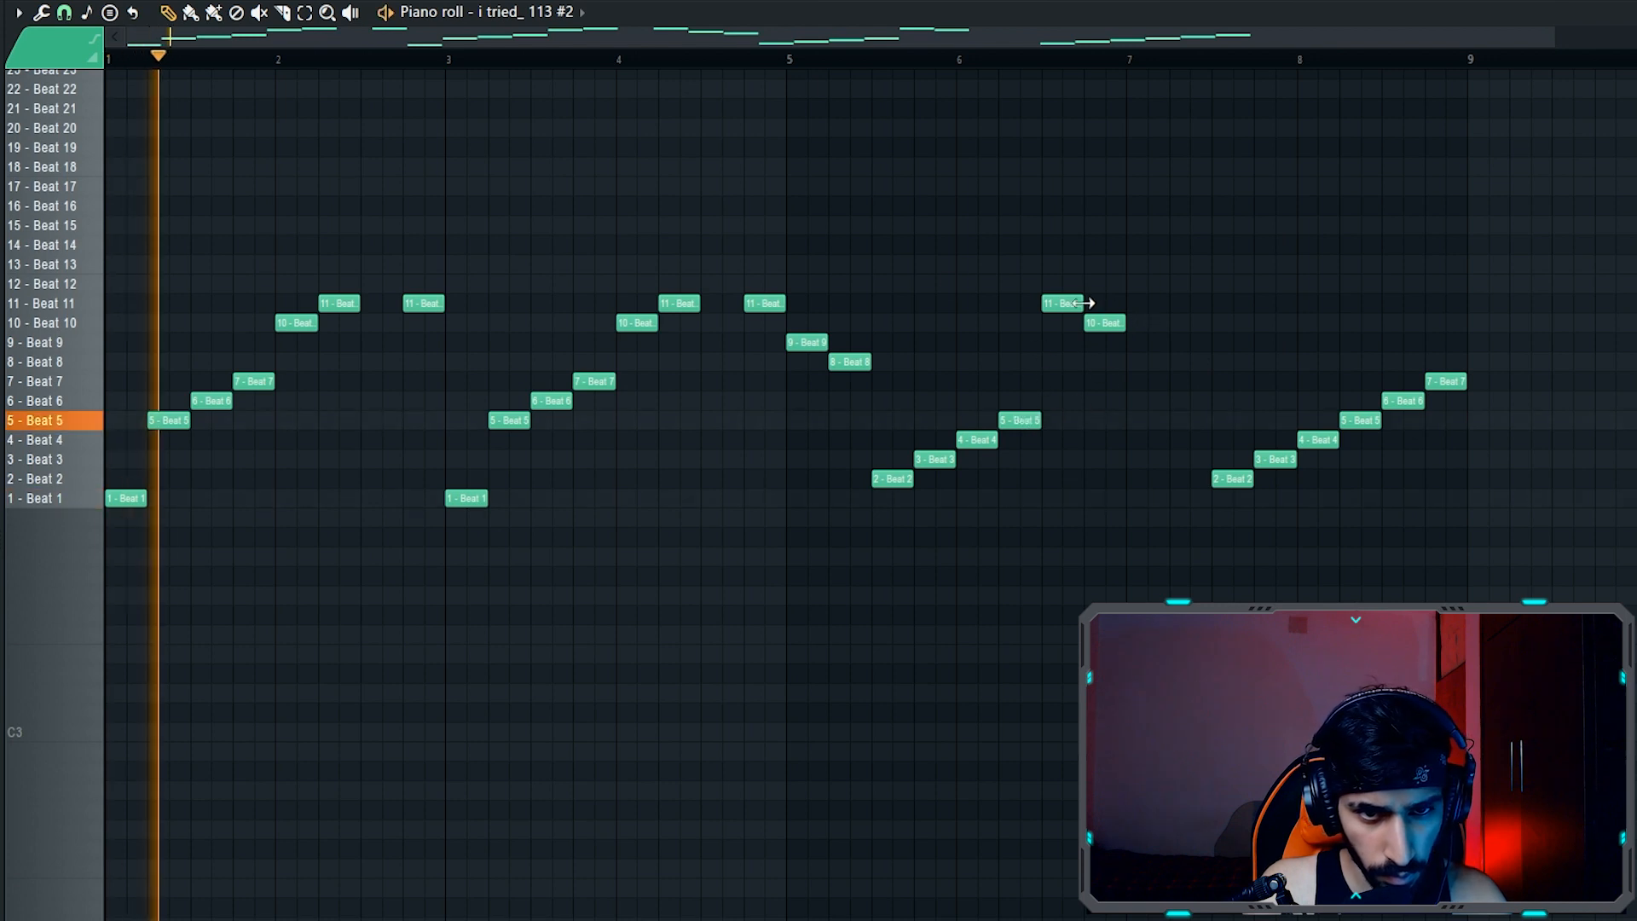
left_click(780, 62)
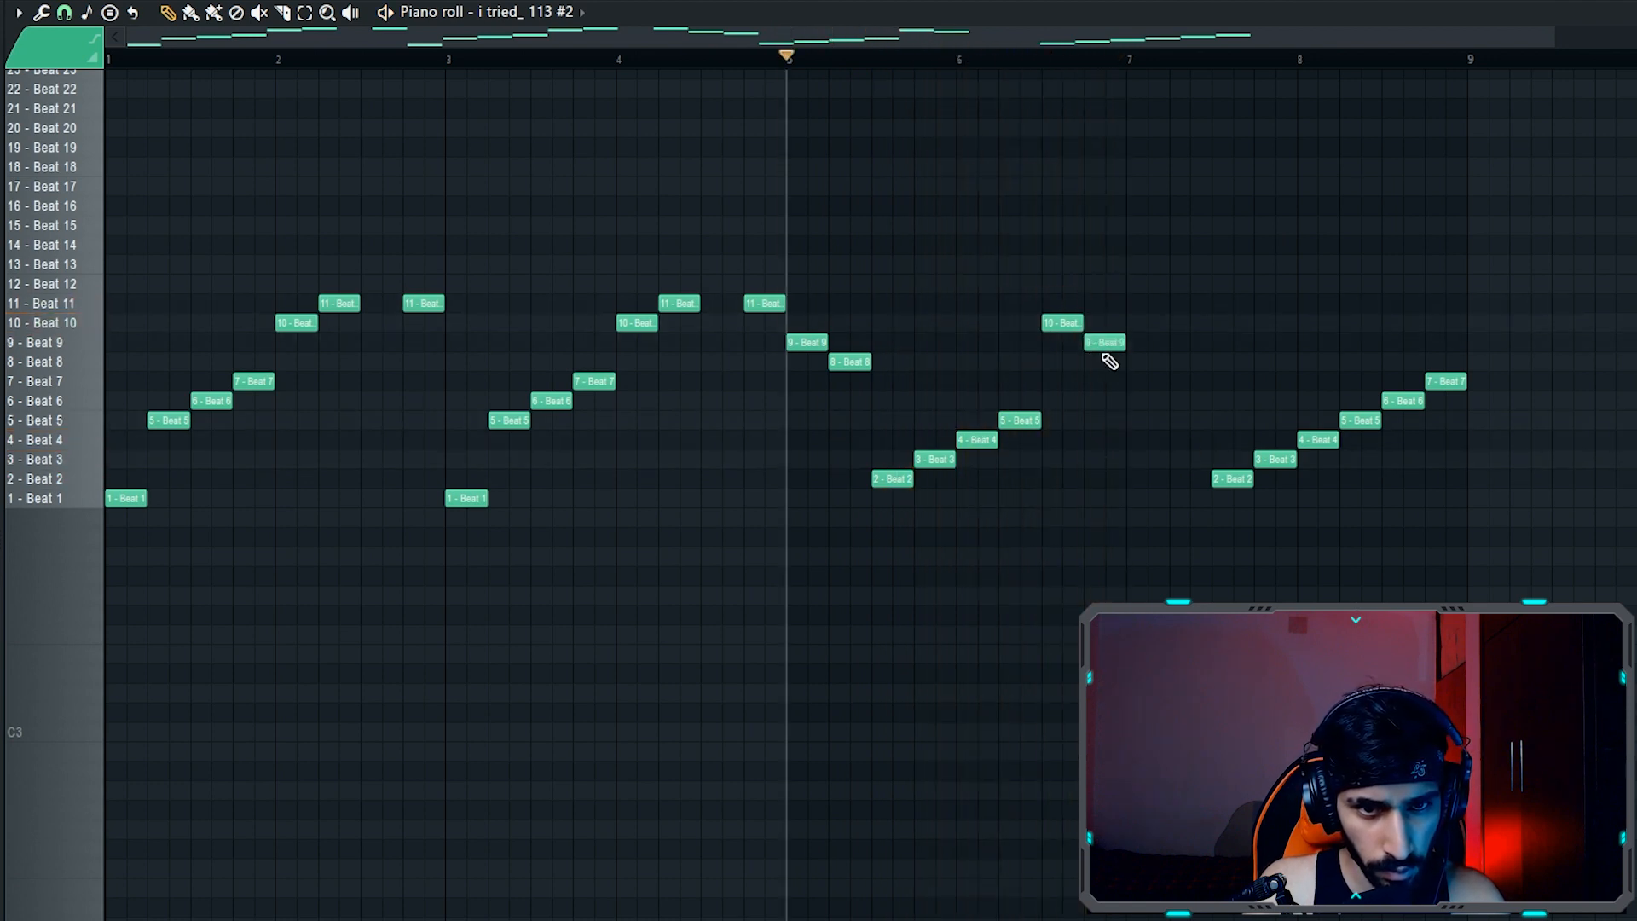
key("space")
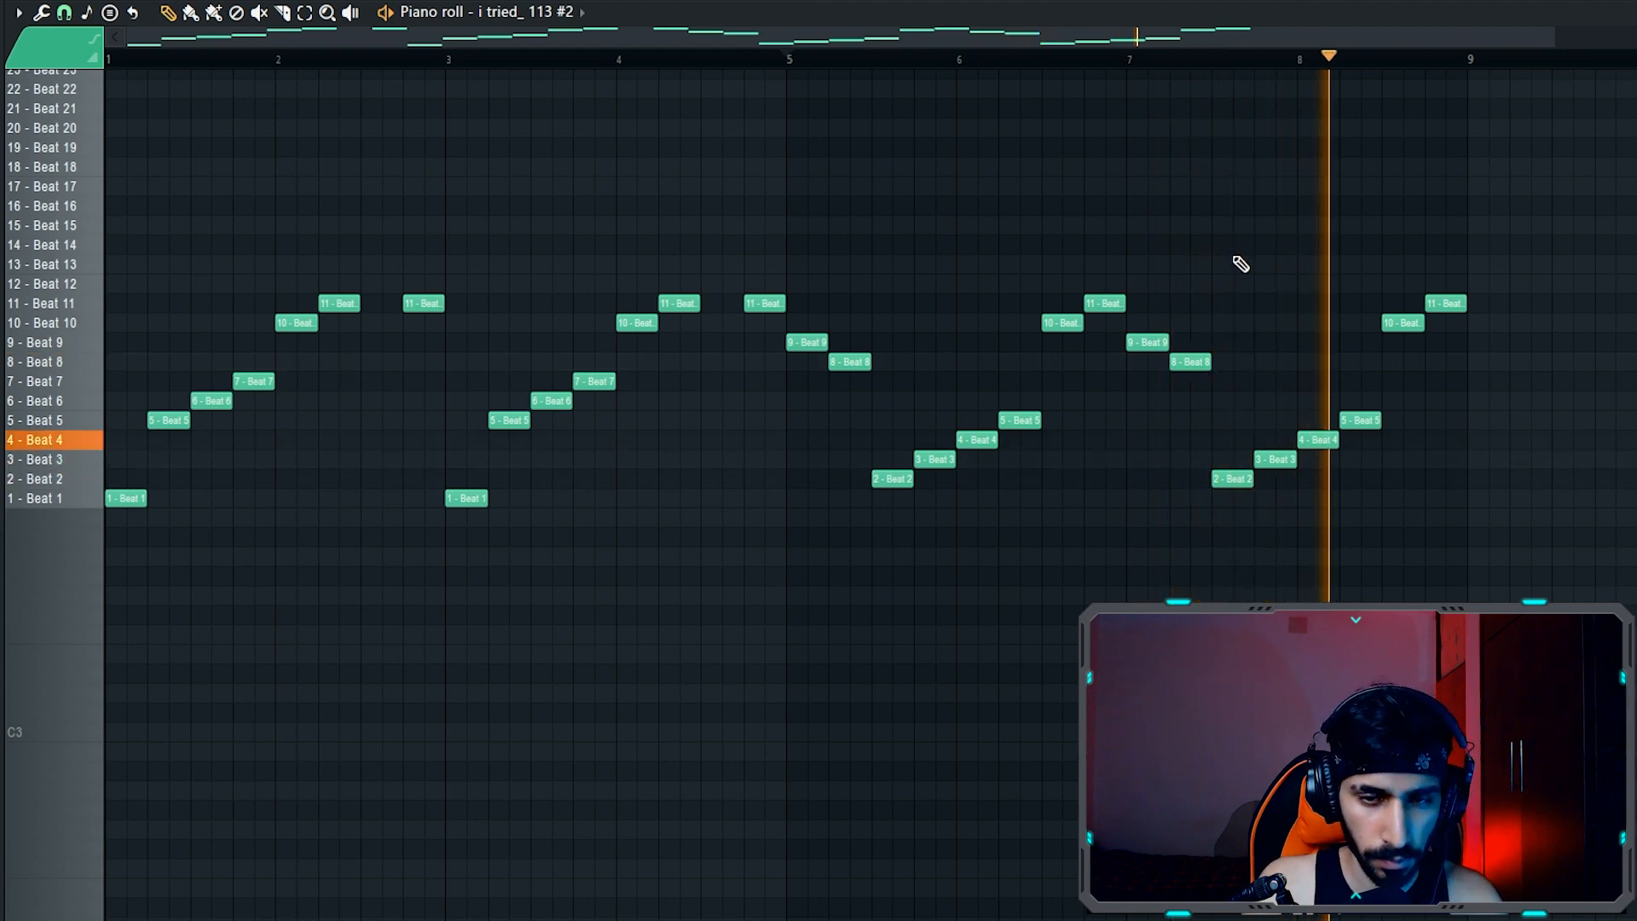
- Review the EQ on mixer Insert 1 and set its ValhallaVintageVerb decay to 1.08 s and mix to 26.4 %
key("F9")
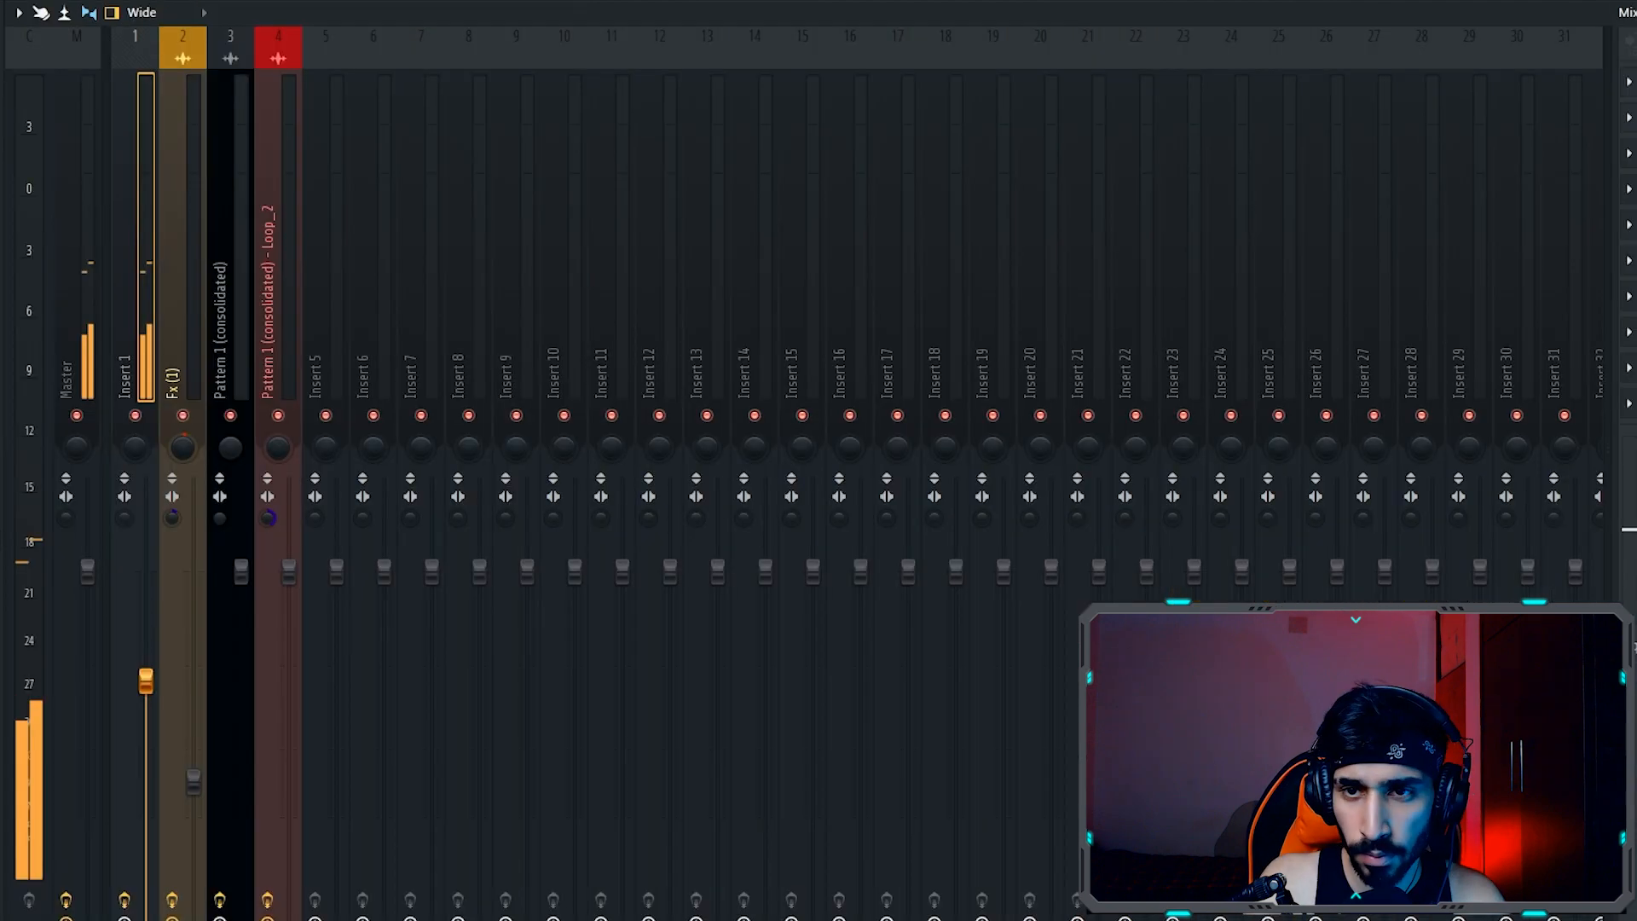
left_click(1633, 82)
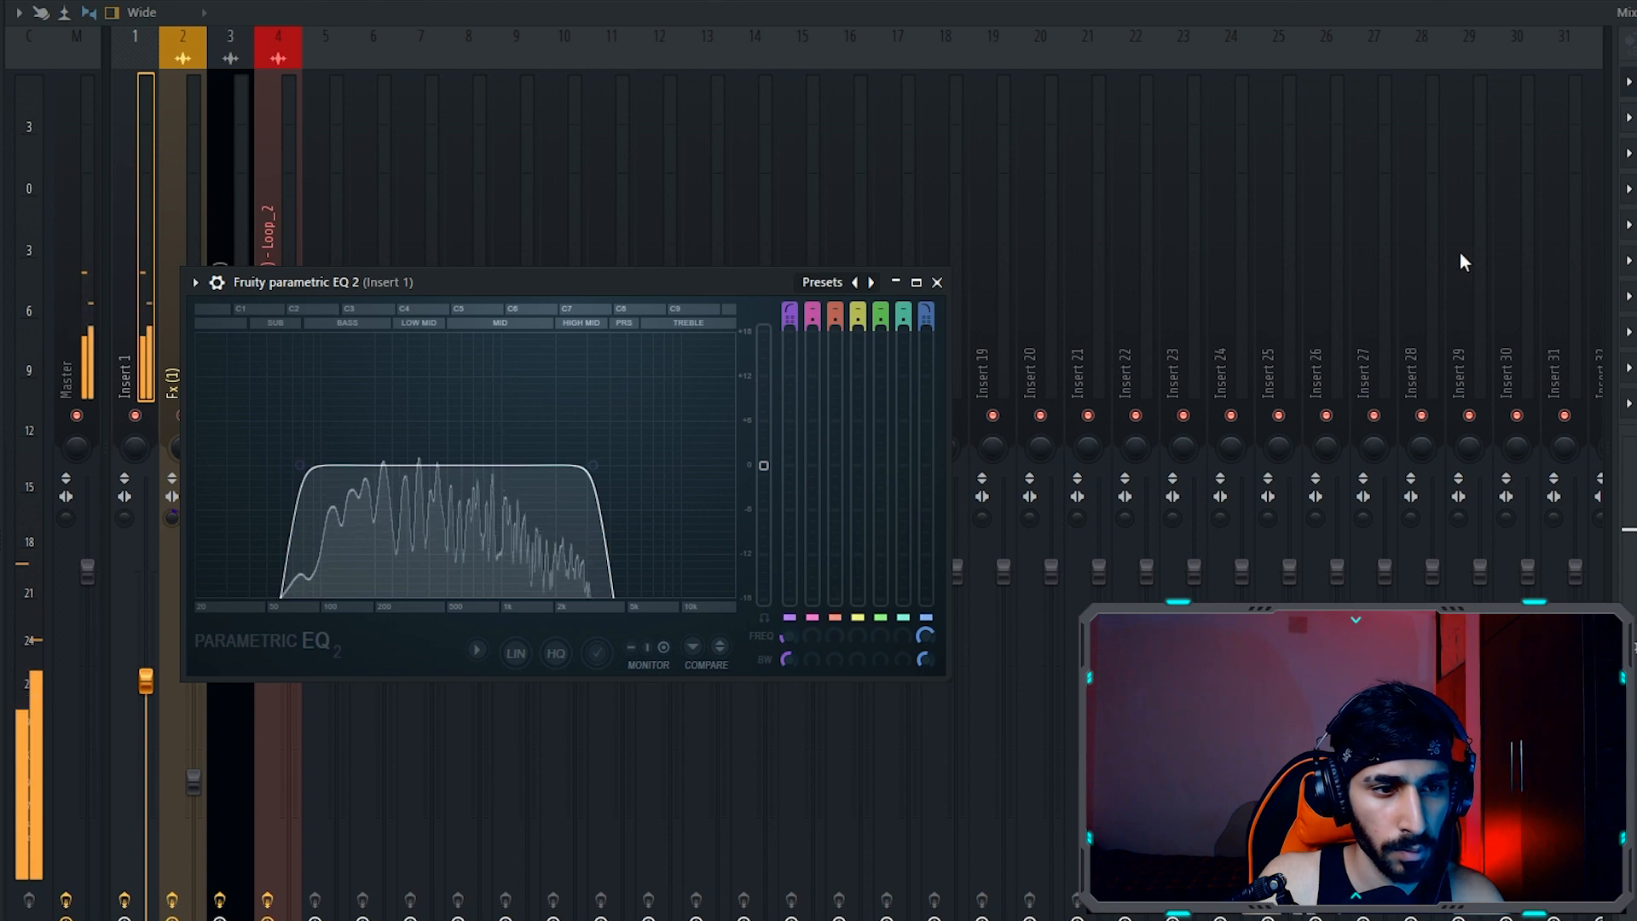
left_click(1632, 153)
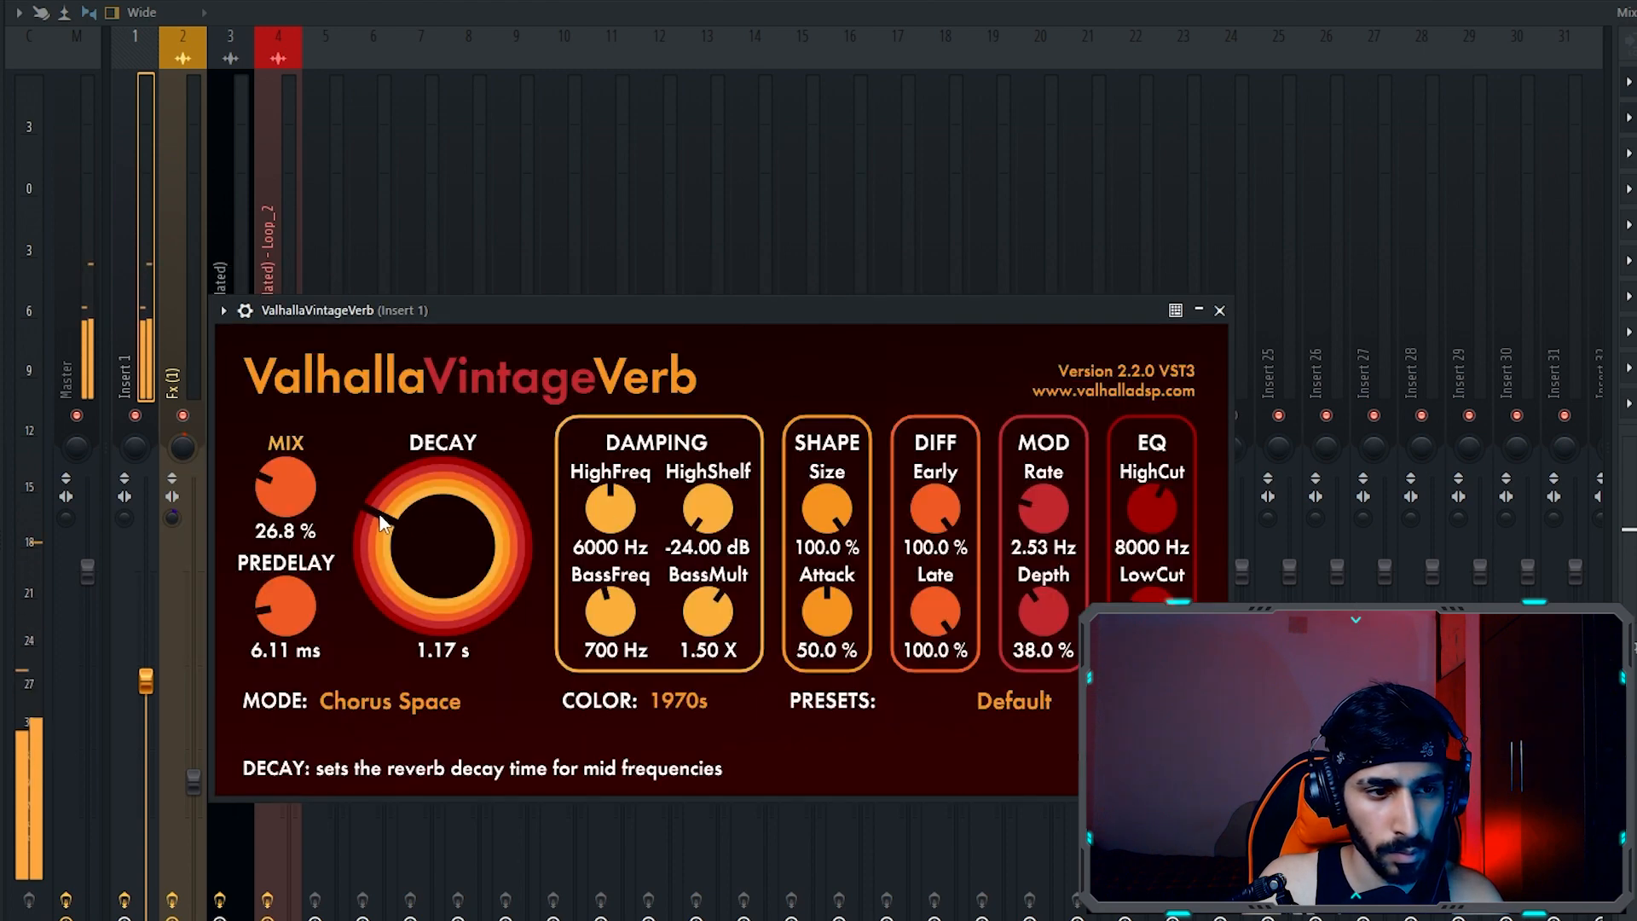
scroll(304, 489, "down", 2)
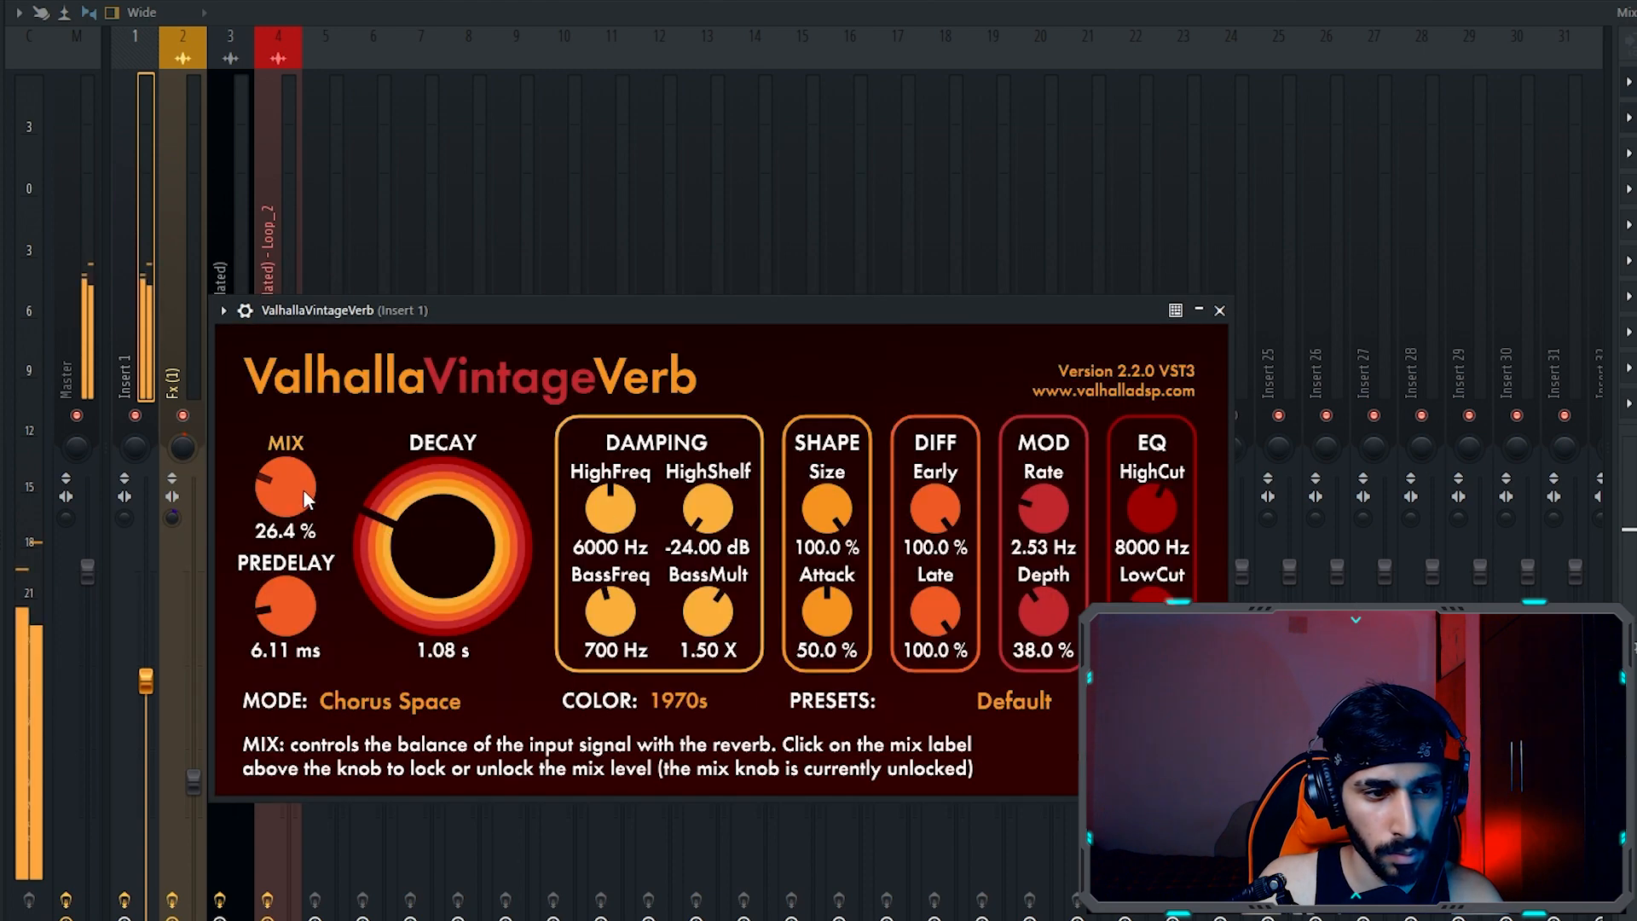
left_click(412, 712)
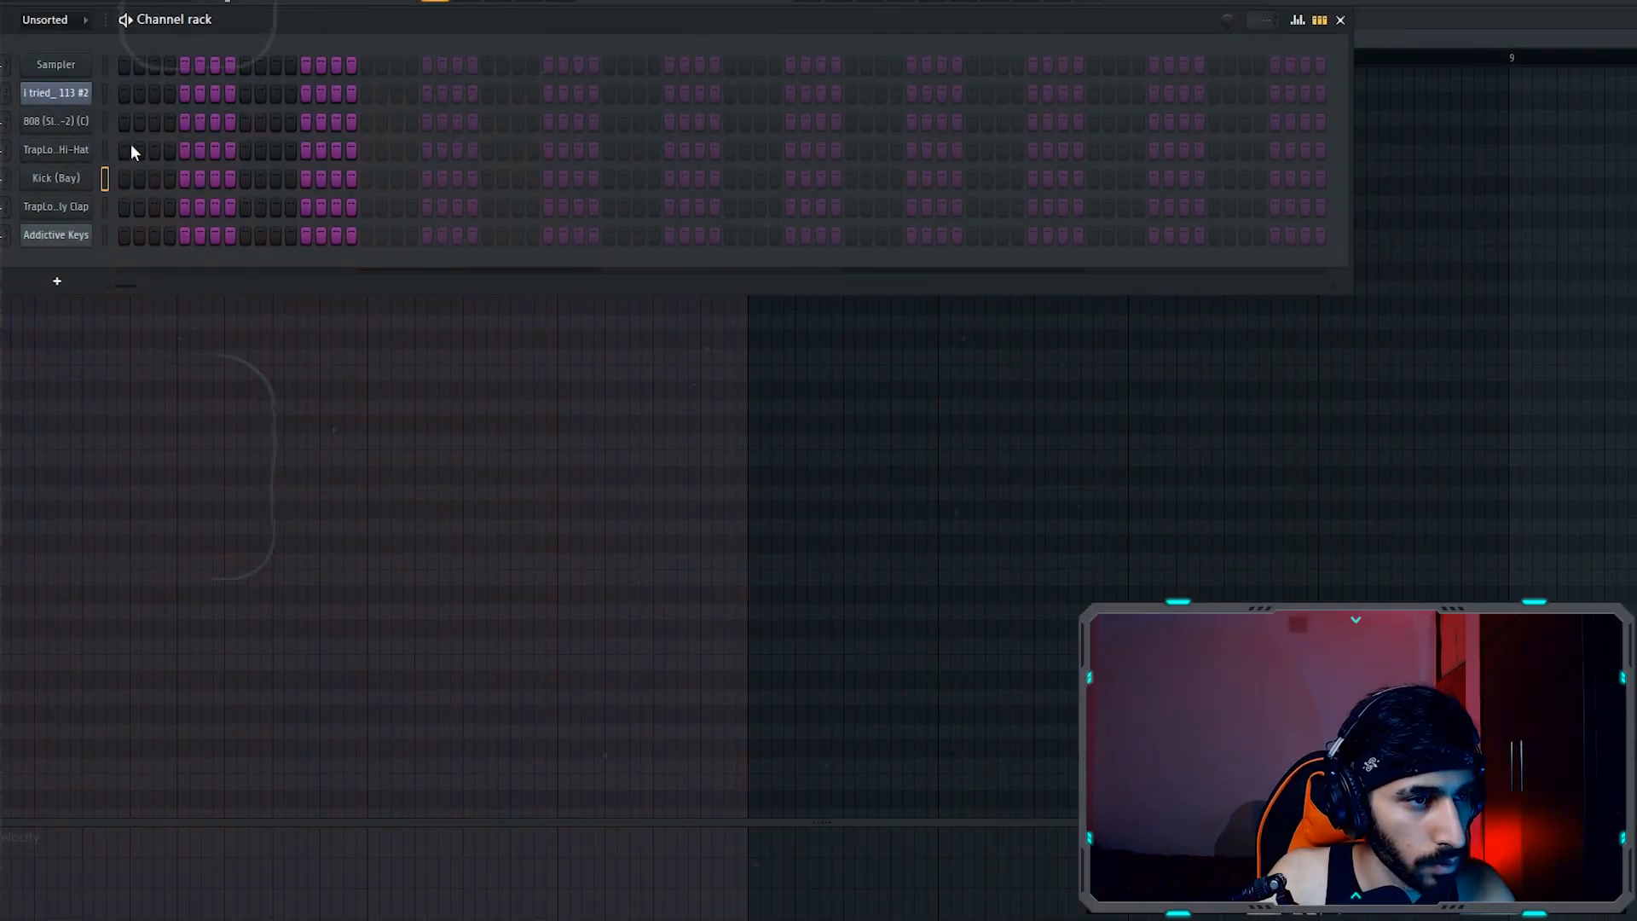
- Try sparse hi-hat patterns made of single widely spaced steps while the pattern plays
left_click(155, 151)
key("space")
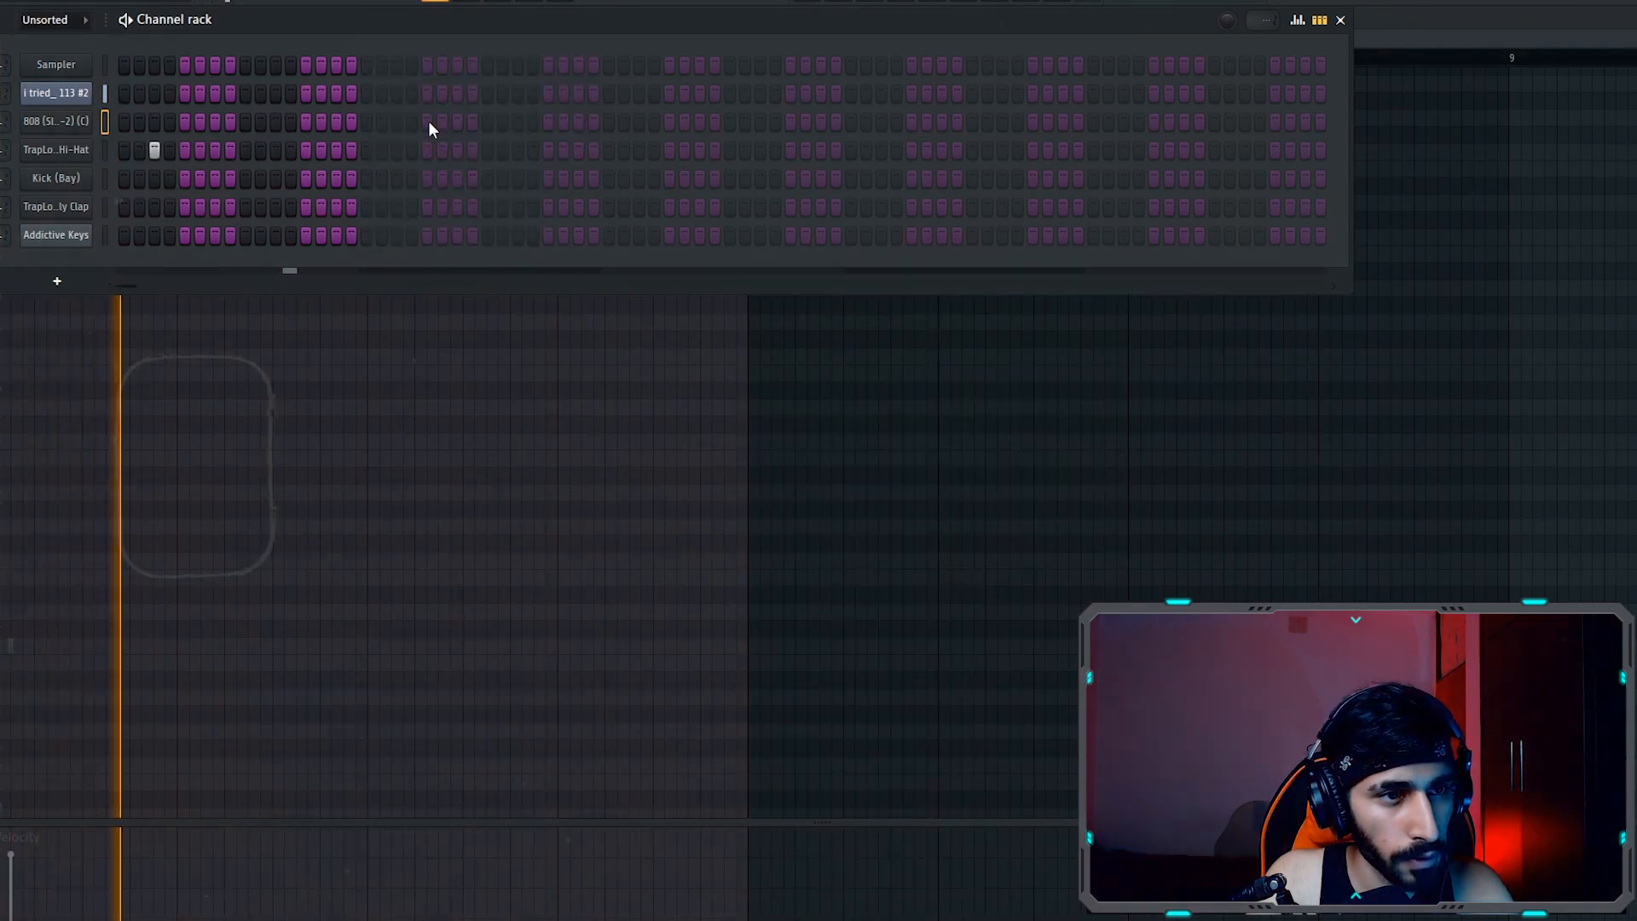
left_click(428, 150)
left_click(866, 150)
left_click(1017, 150)
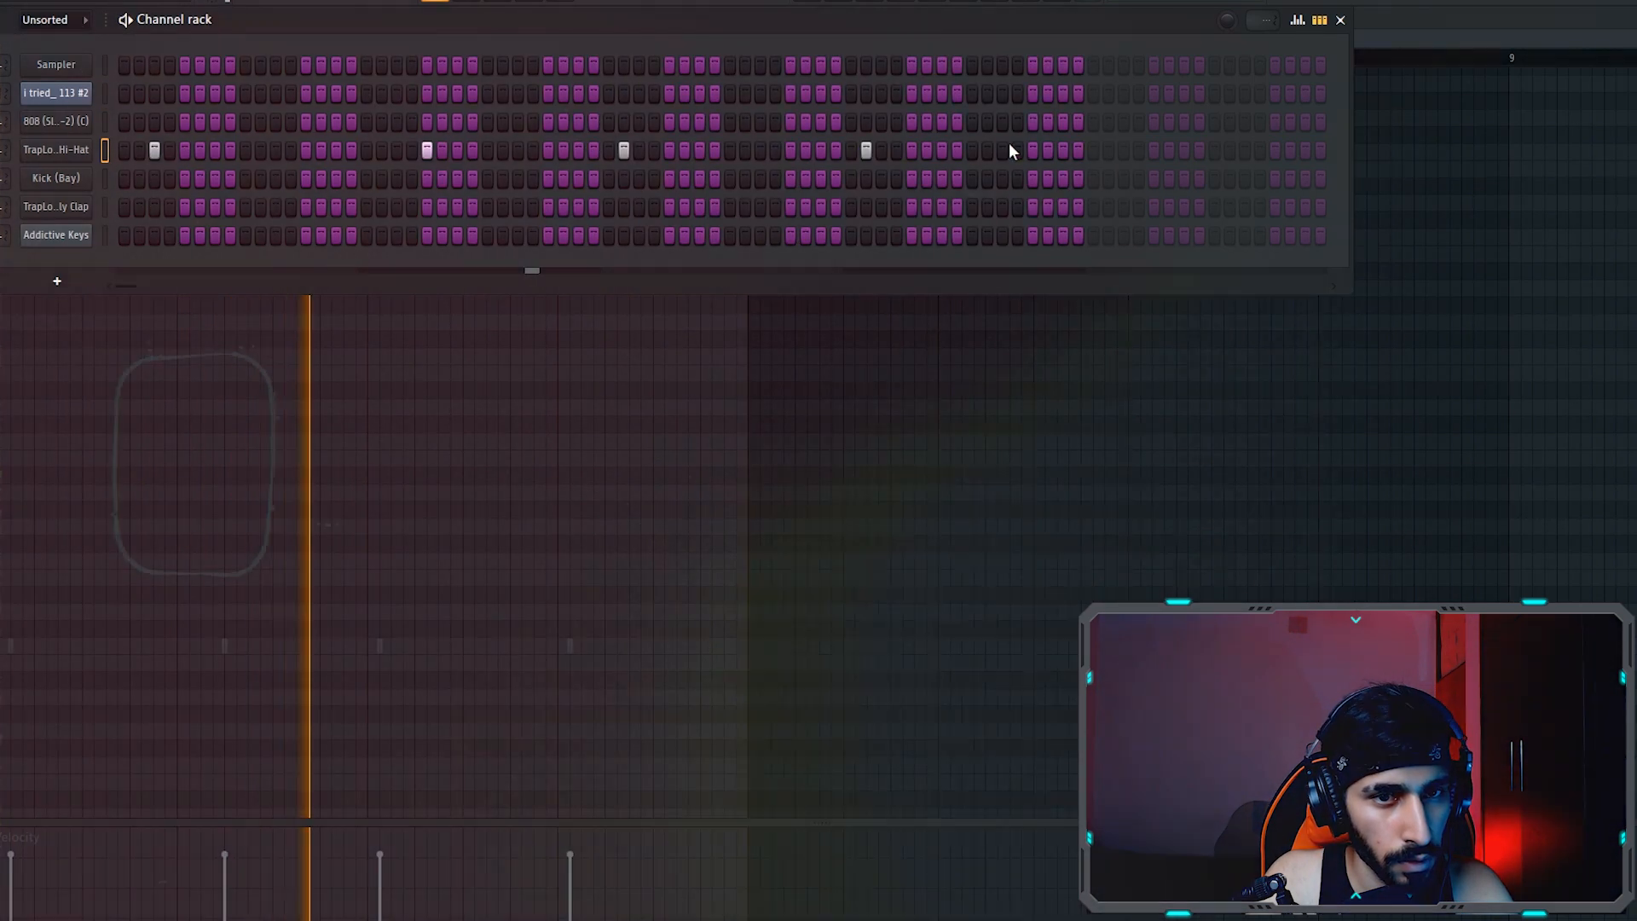
left_click_drag(1026, 144, 262, 176)
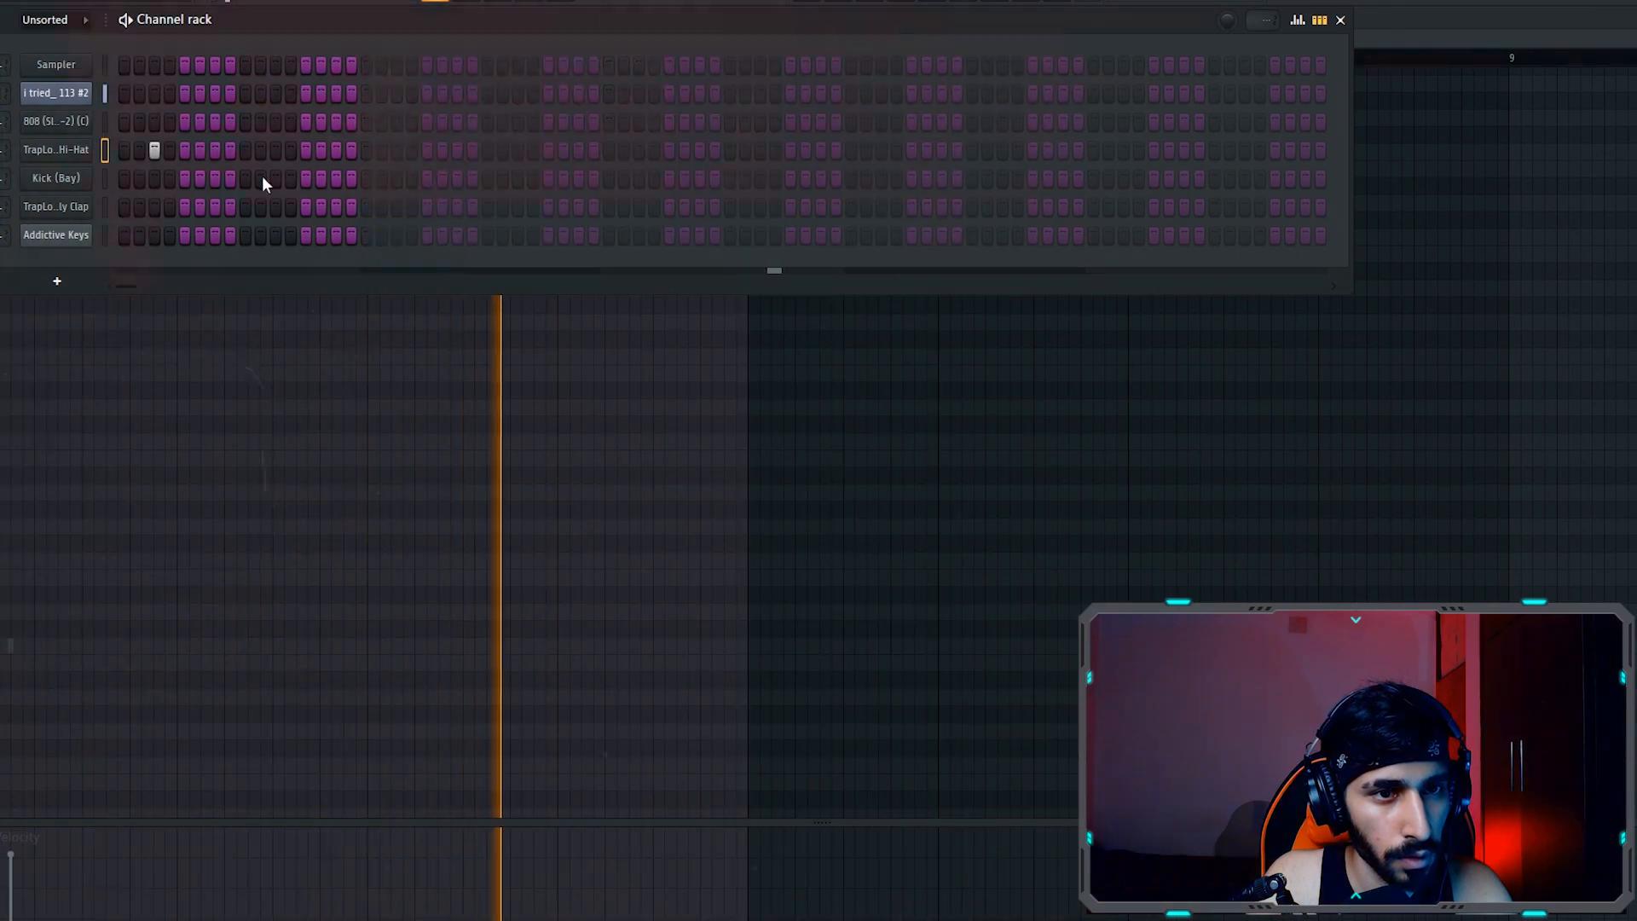
left_click(381, 150)
left_click(609, 150)
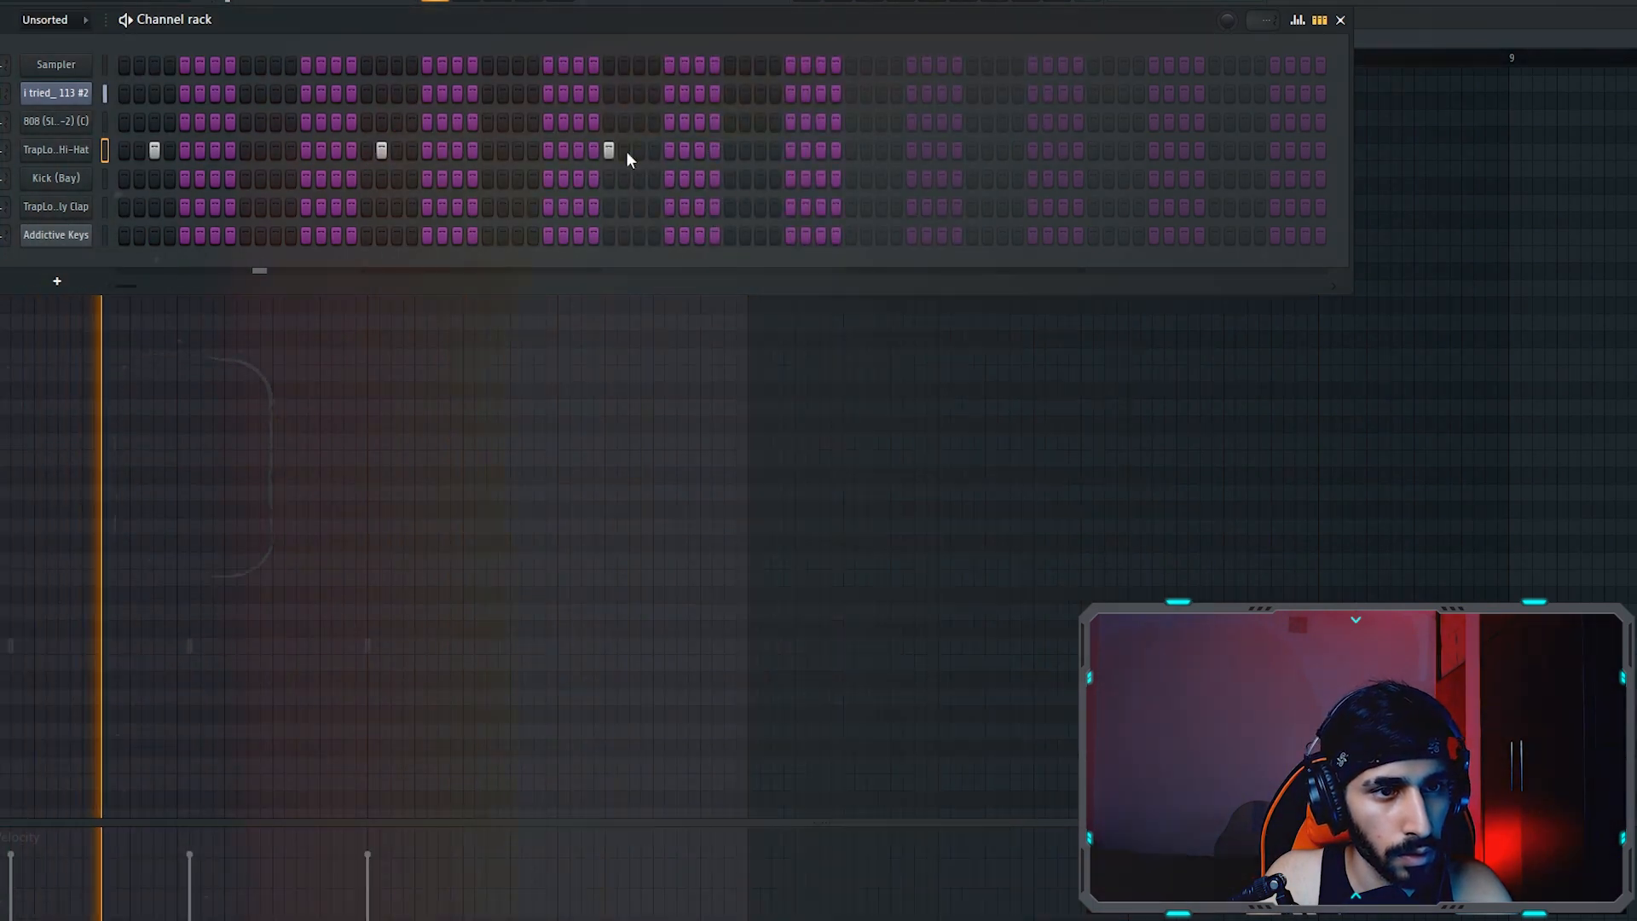
left_click(866, 150)
- Fill the hi-hat channel with a hit on every 2 steps
right_click(85, 150)
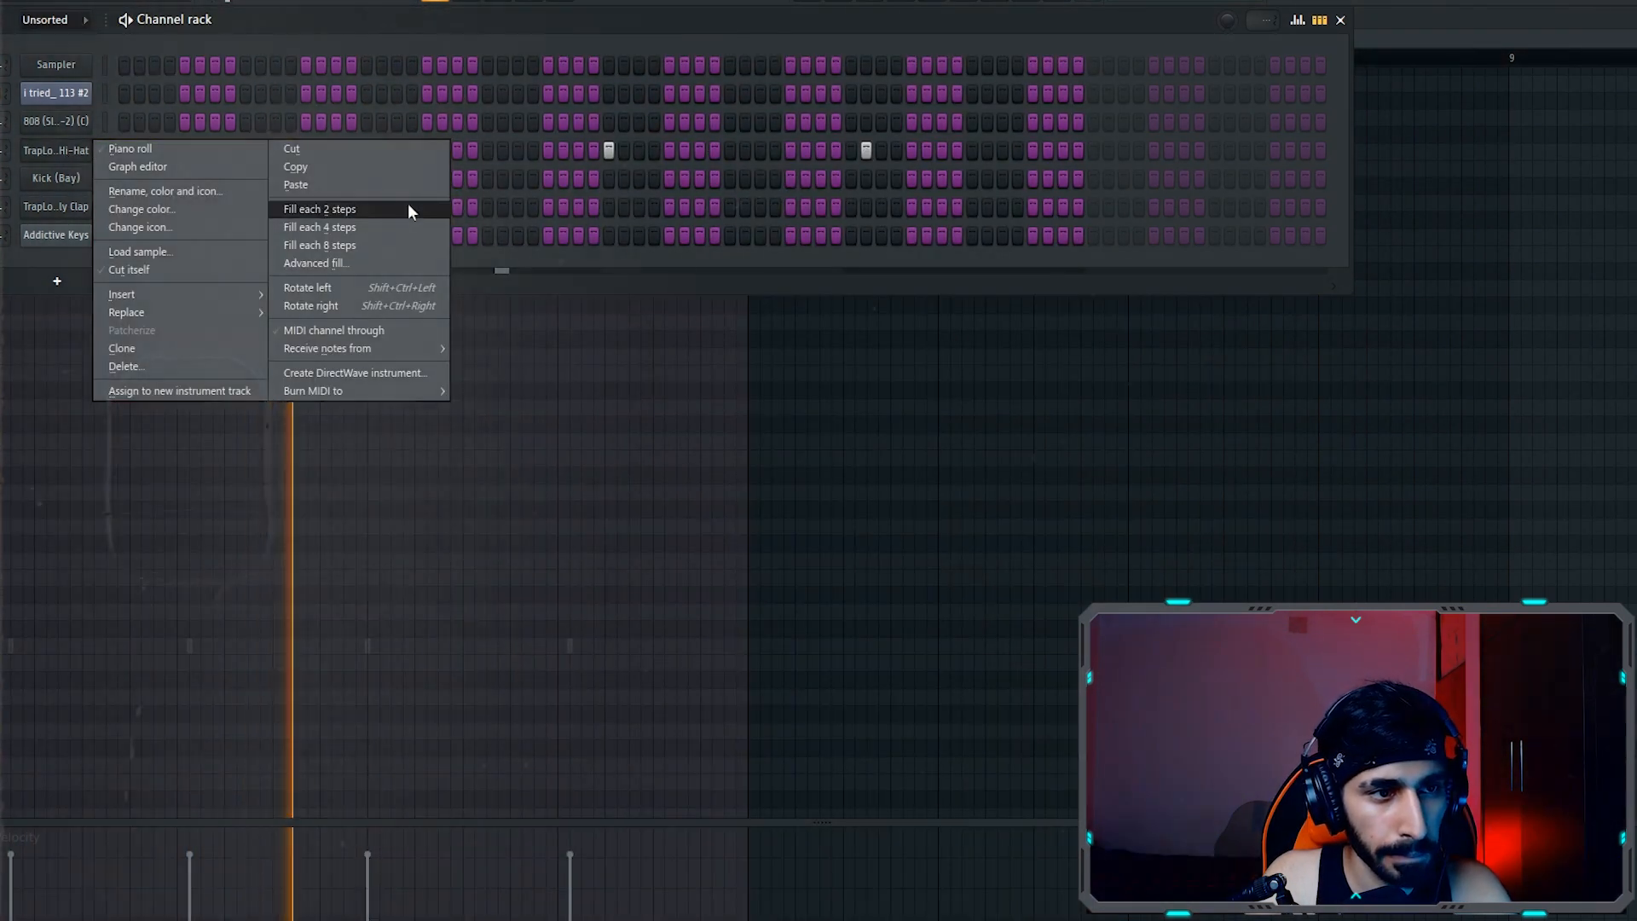
left_click(409, 209)
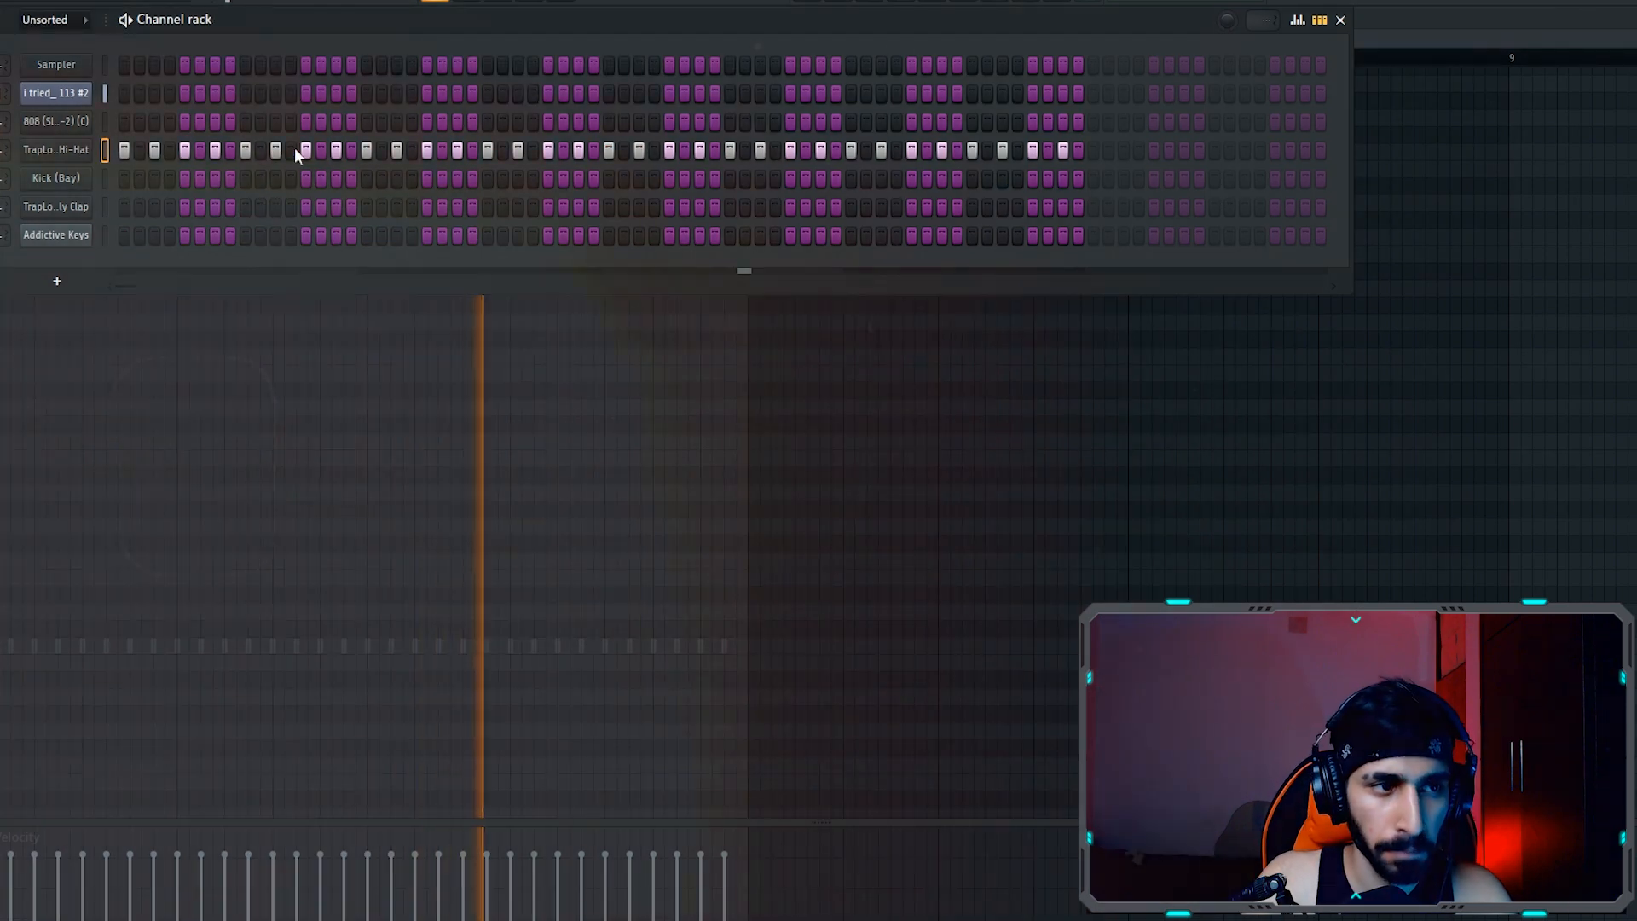
- Add extra hi-hat hits on steps 54 and 62, and place claps on steps 9, 25, 41 and 57
left_click(926, 150)
left_click(1047, 150)
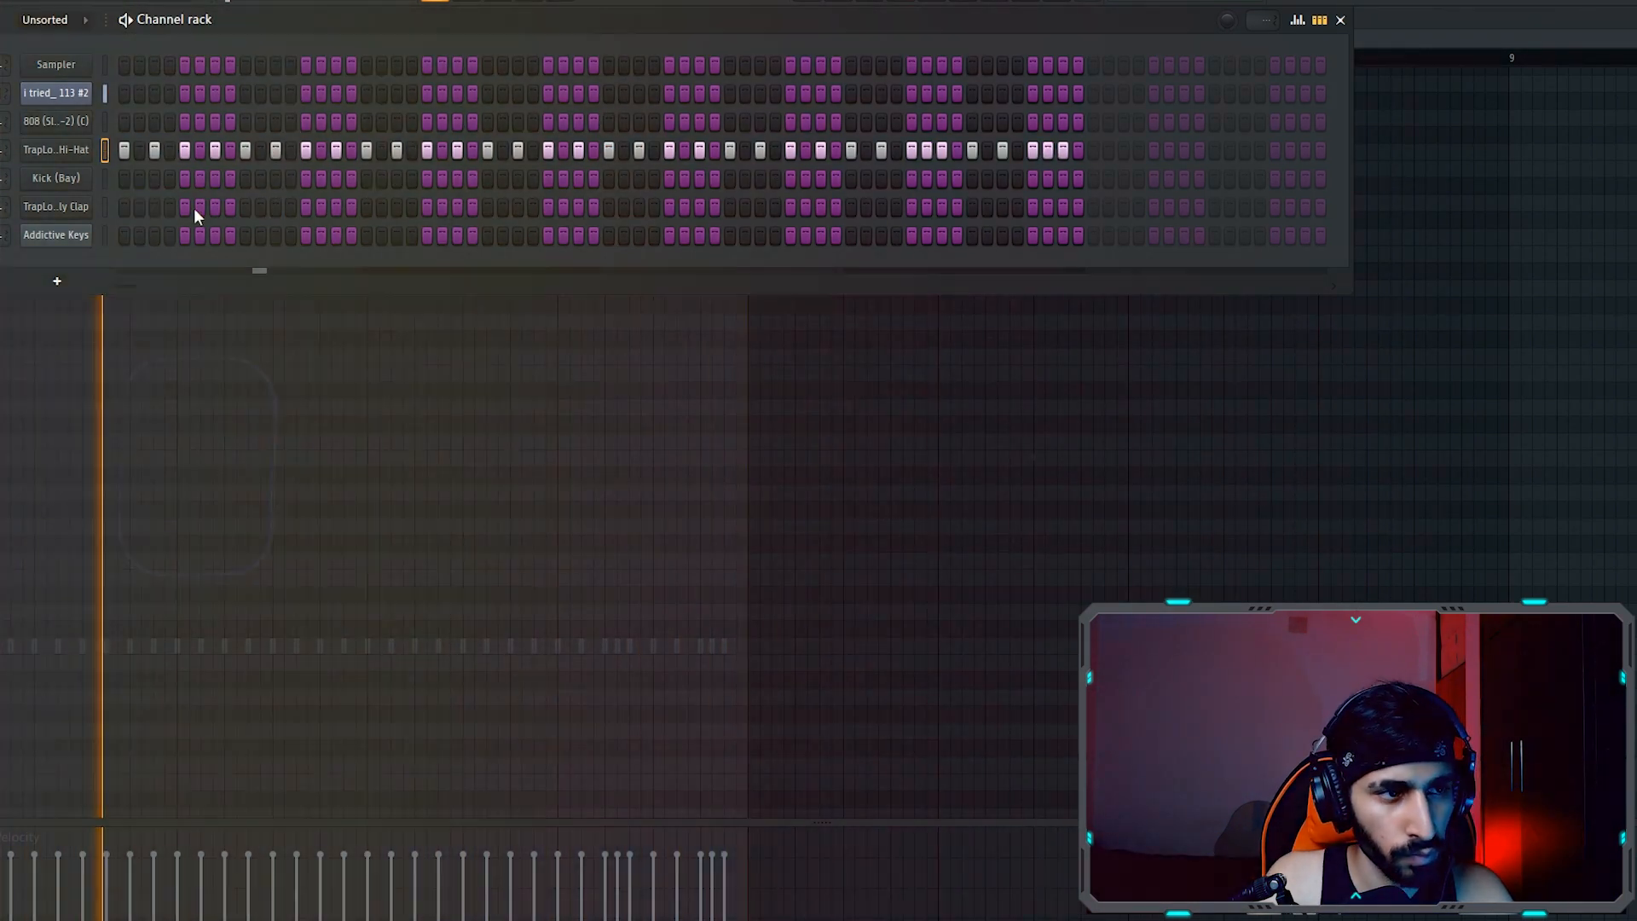
left_click(245, 206)
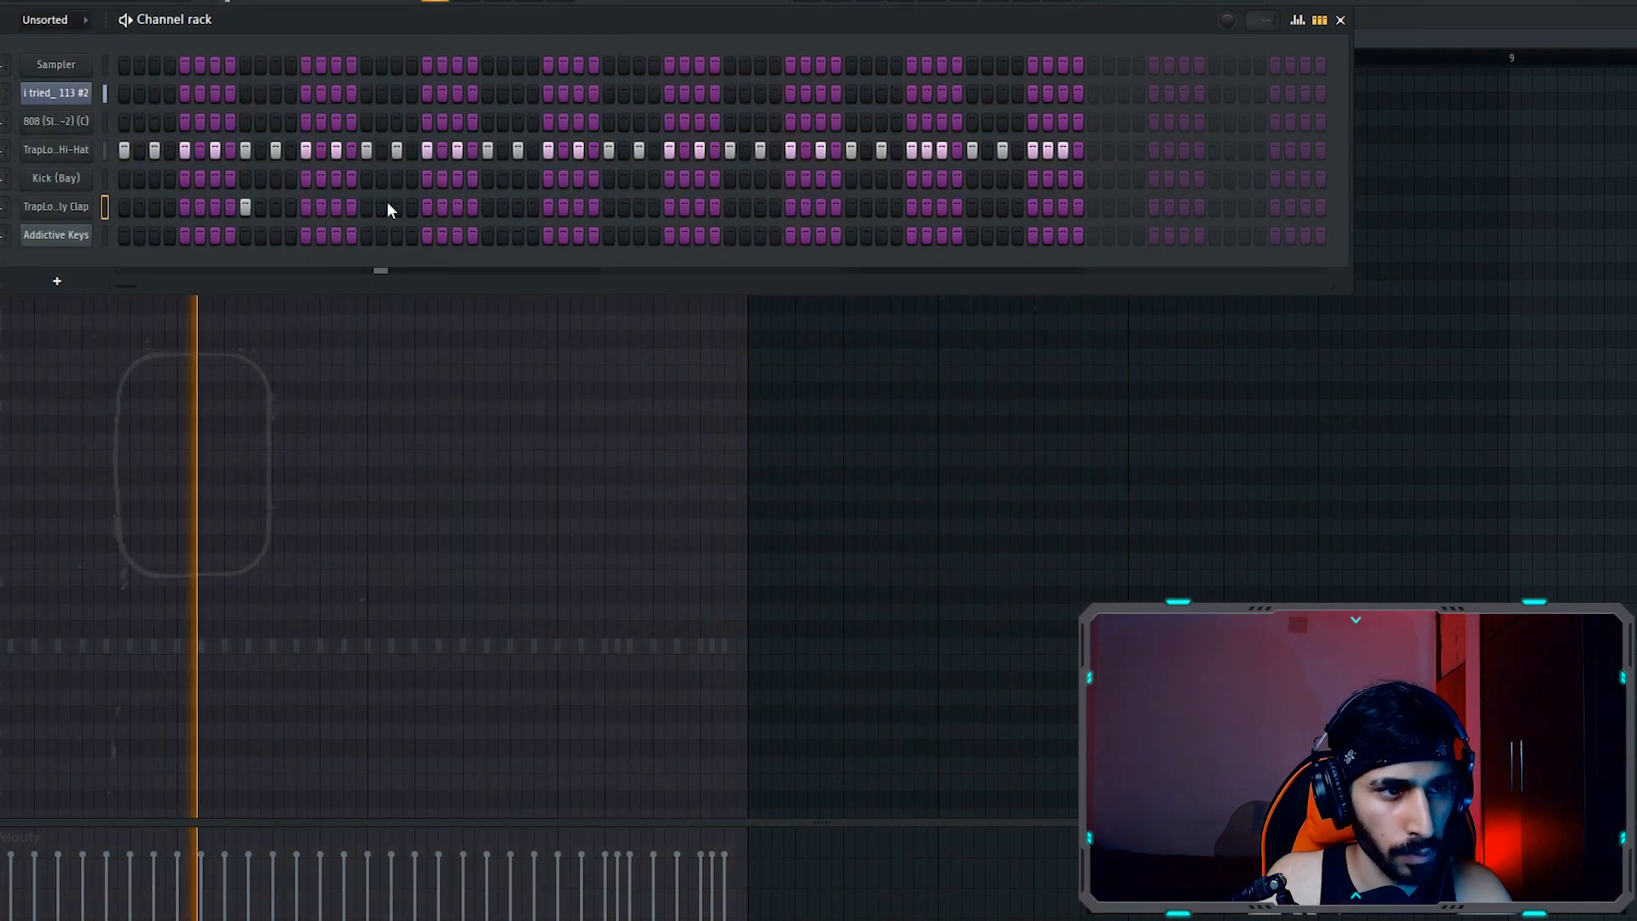
left_click(489, 204)
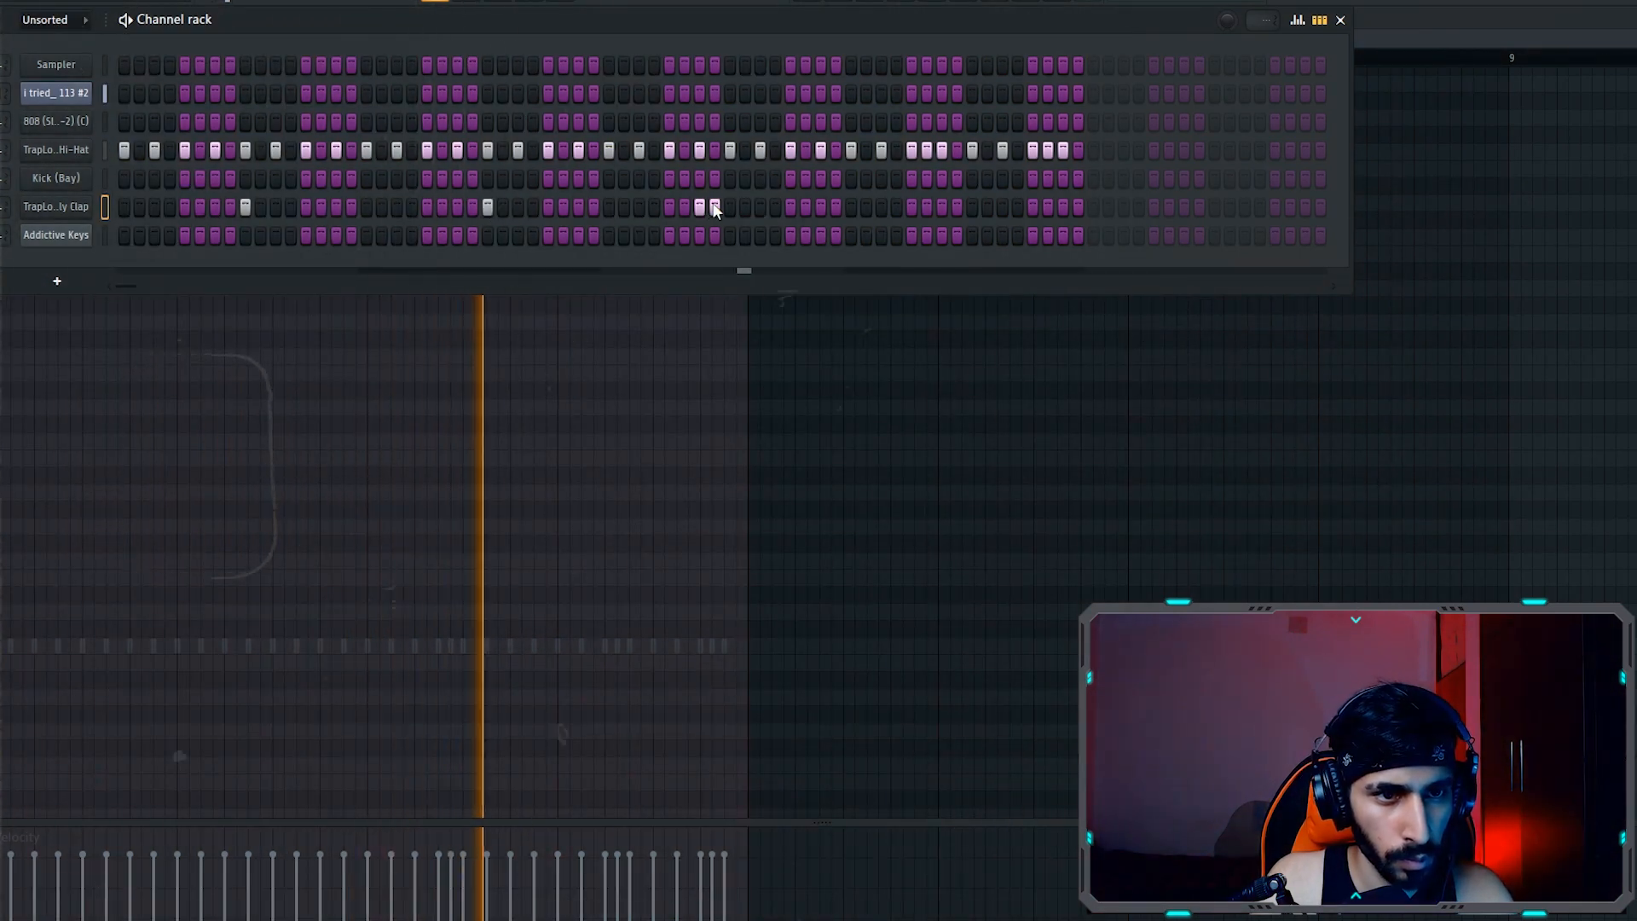
left_click(972, 207)
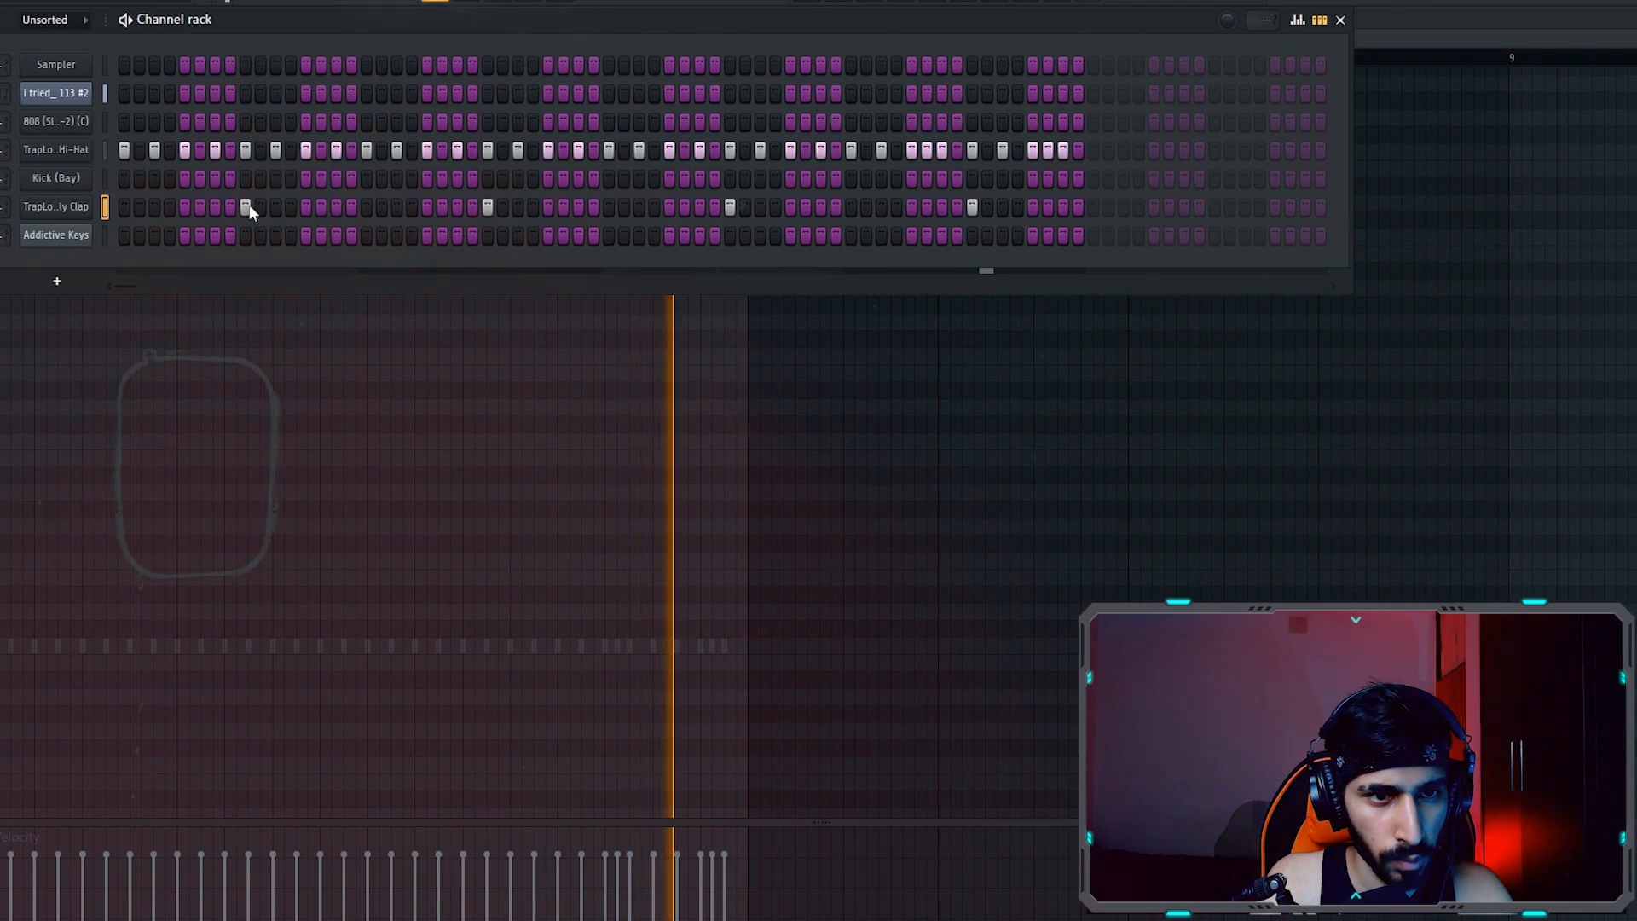
- Program the 808 channel with hits on steps 1, 7, 13, 33, 39, 45, 61 and 63
left_click(125, 121)
left_click(215, 121)
left_click(305, 121)
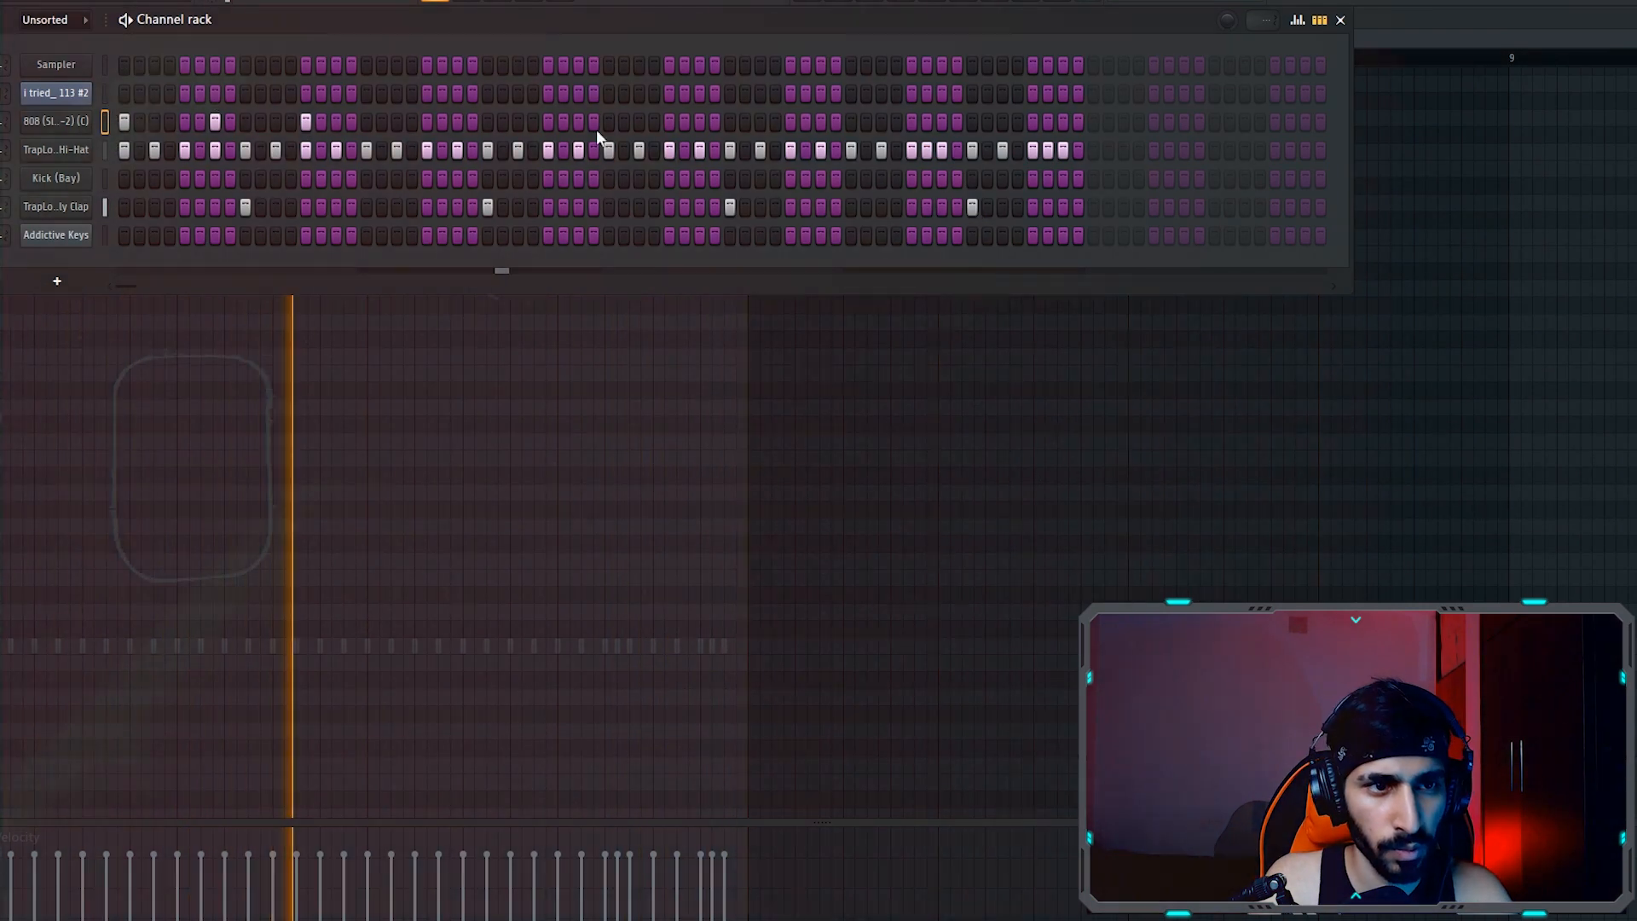
left_click(608, 121)
left_click(699, 121)
left_click(789, 121)
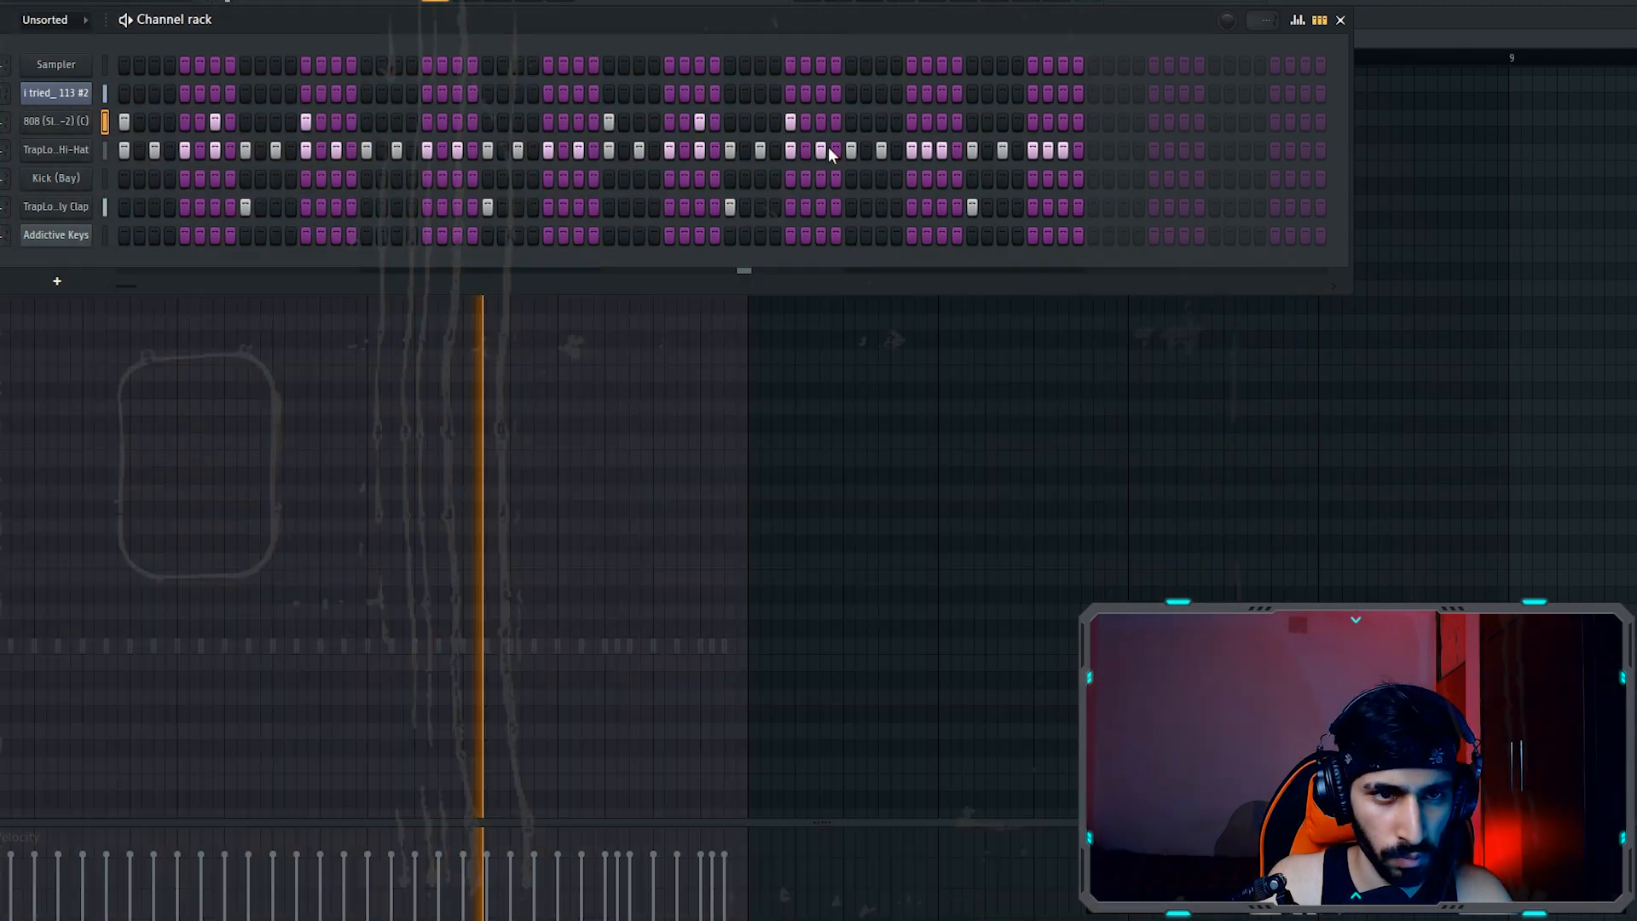
left_click(1062, 122)
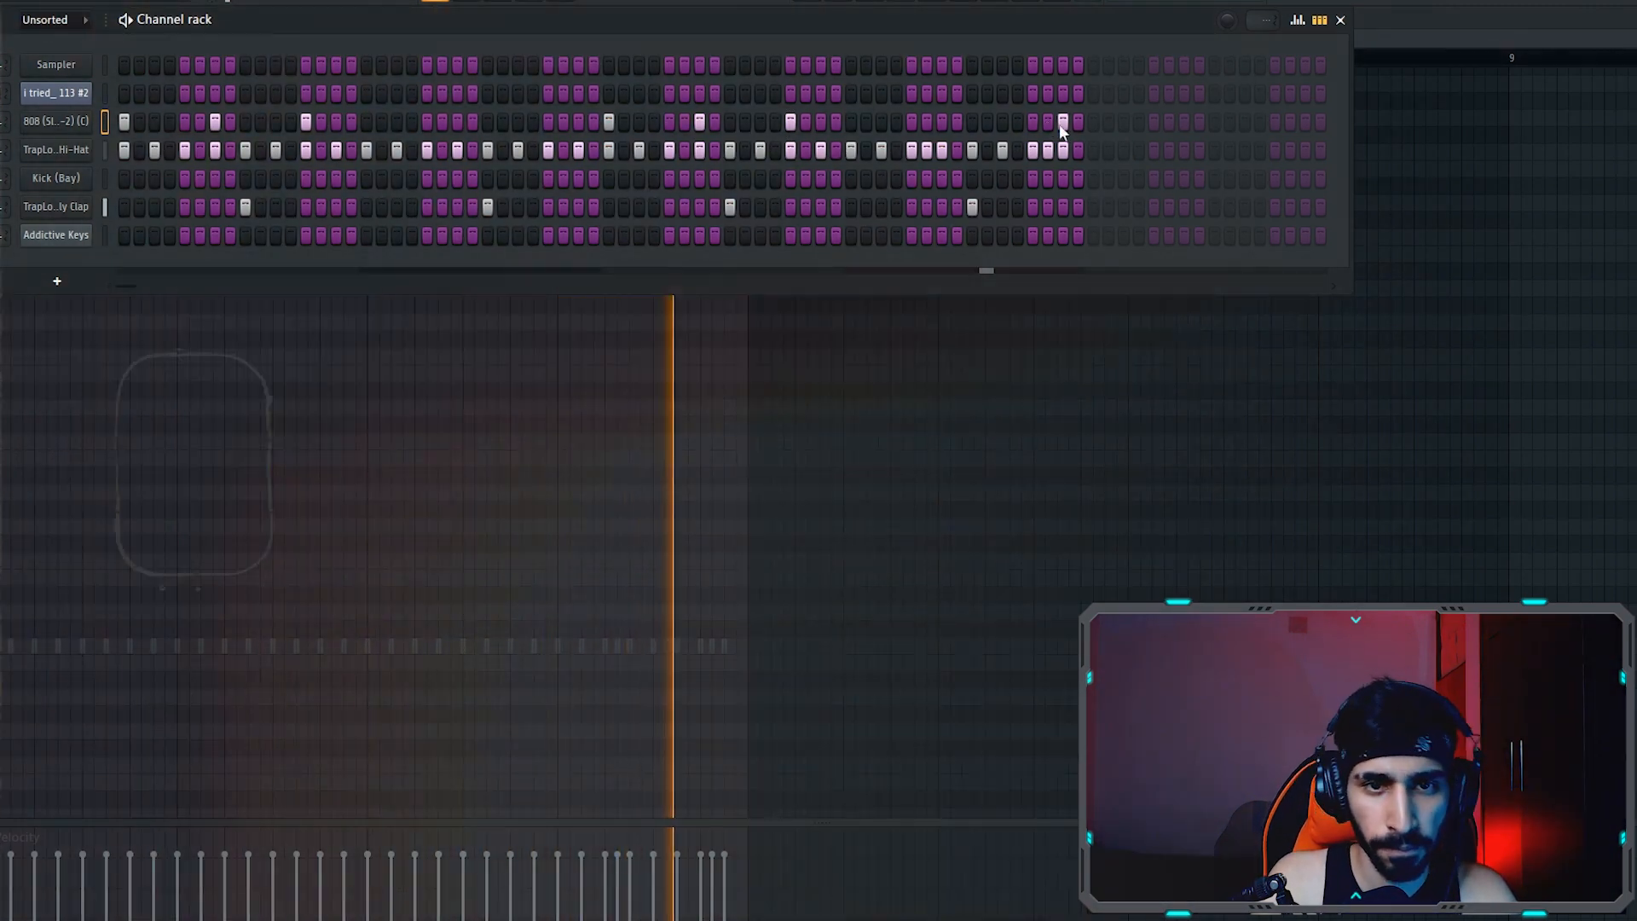
left_click(1033, 121)
- Lower the velocity of the 808 hit on step 61 with the graph editor
left_click(1300, 24)
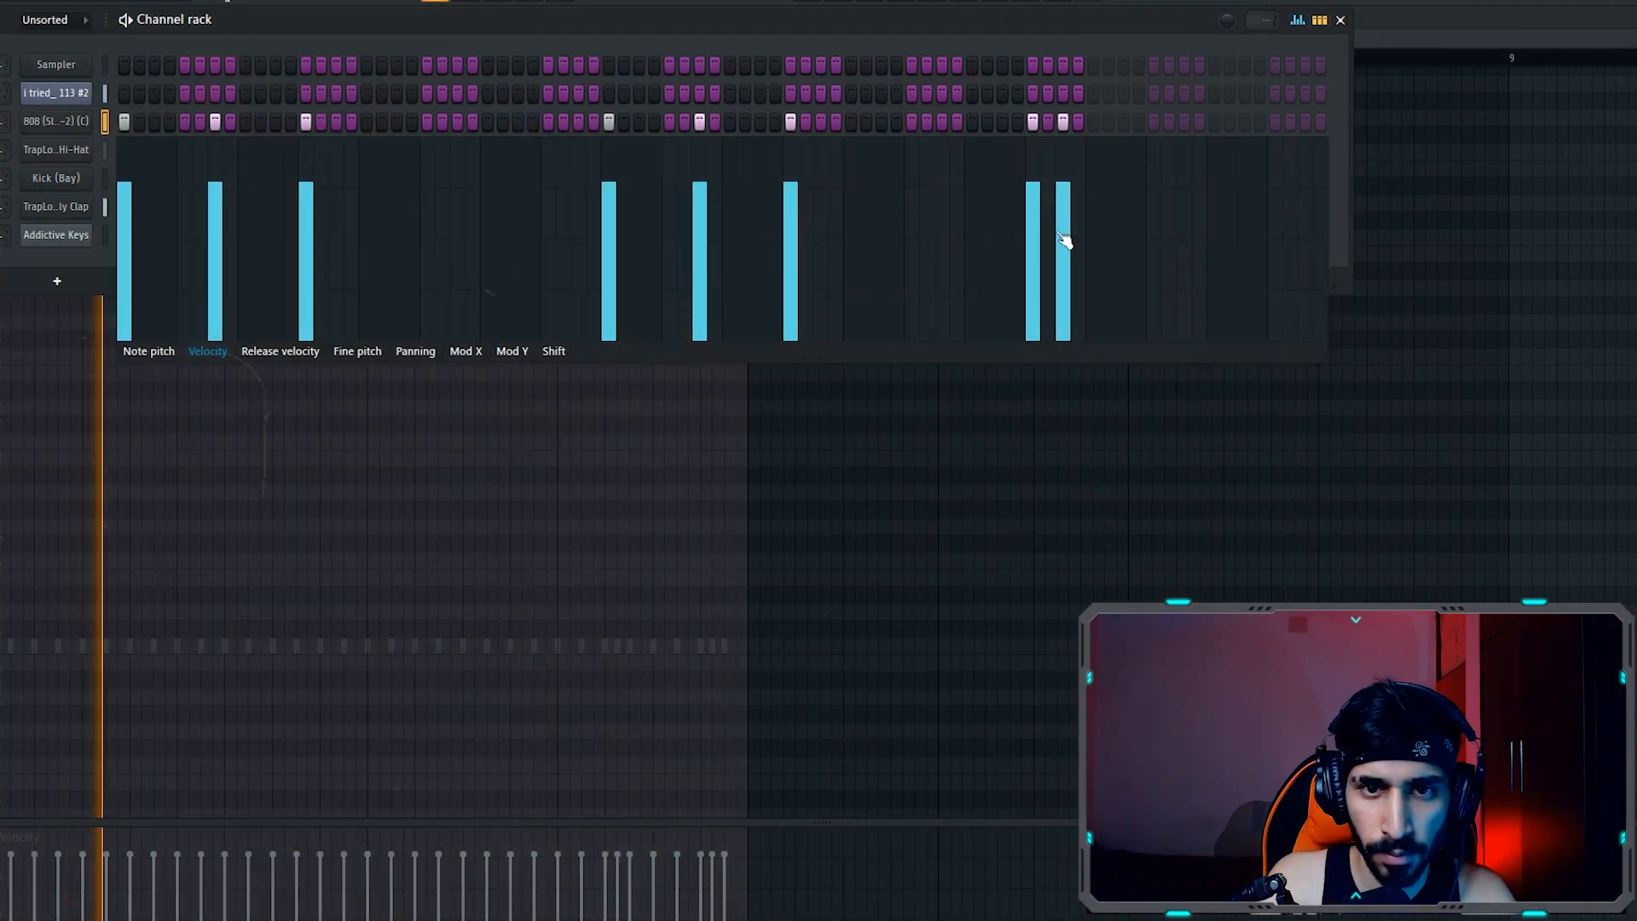
left_click(1033, 243)
left_click(1299, 24)
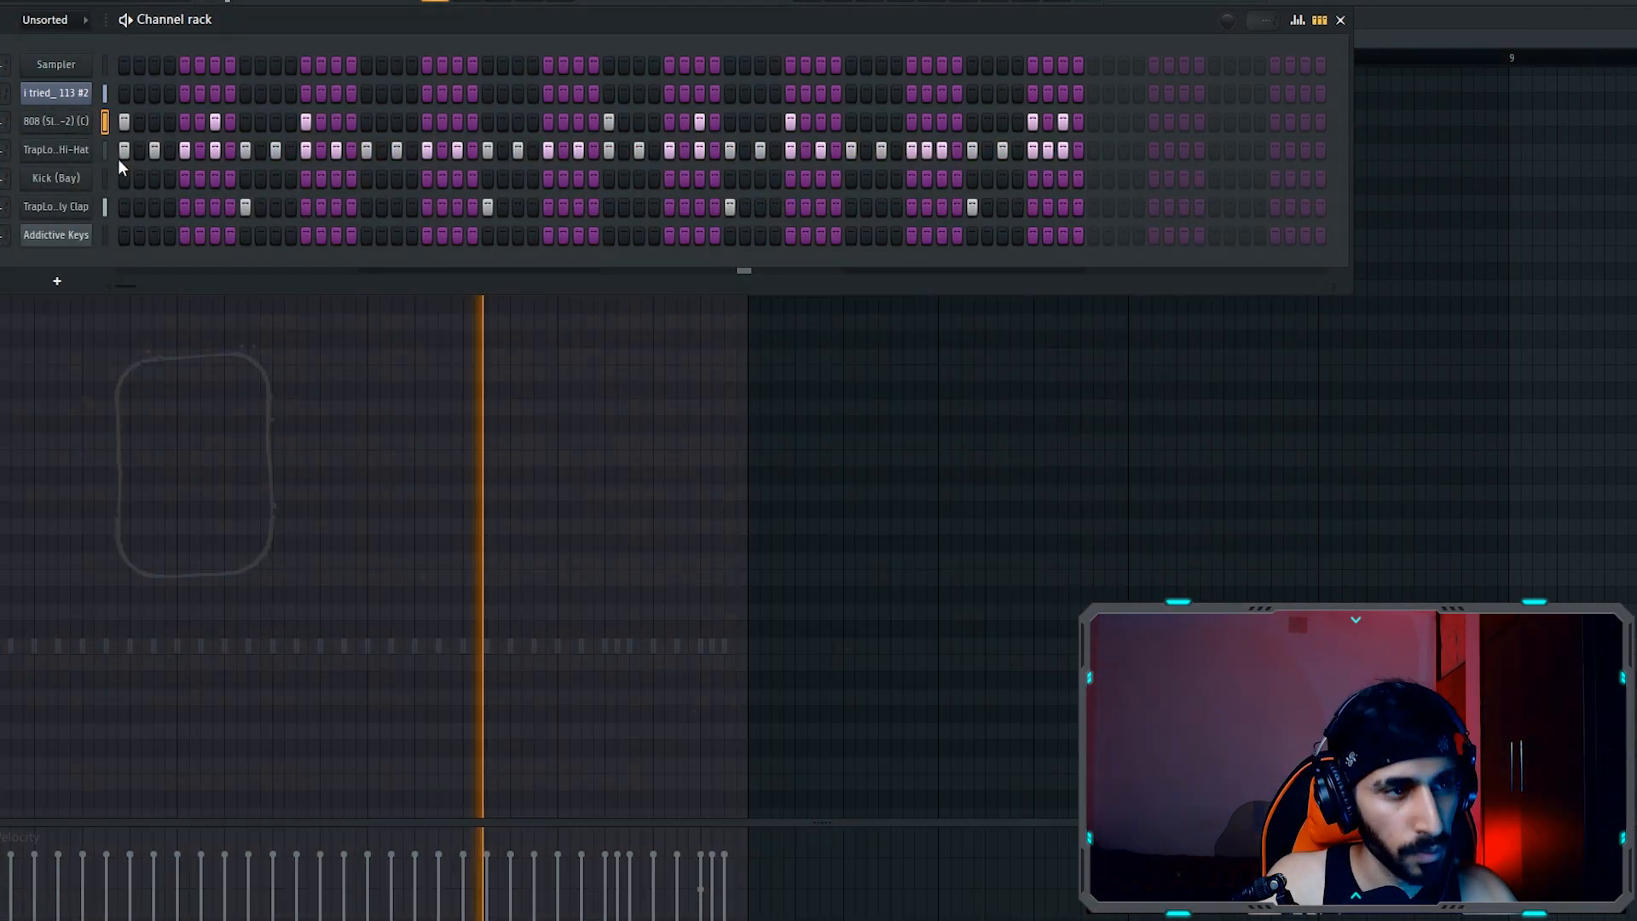
- Copy the 808 step pattern onto the Kick channel and hide the channel rack
left_click(106, 178)
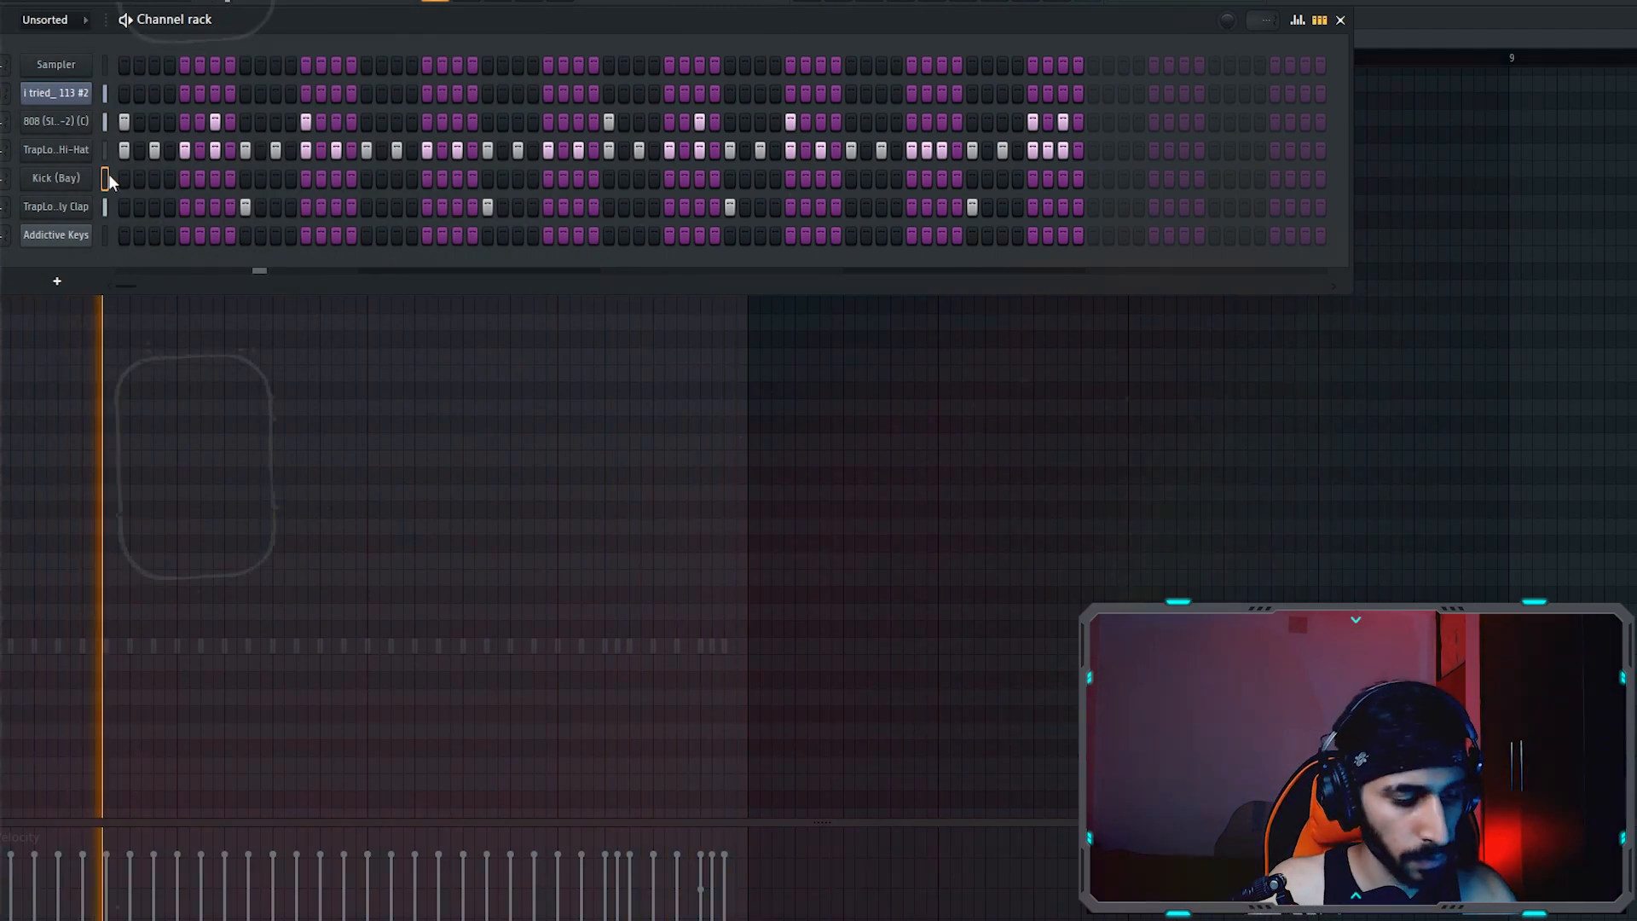
key("ctrl+v")
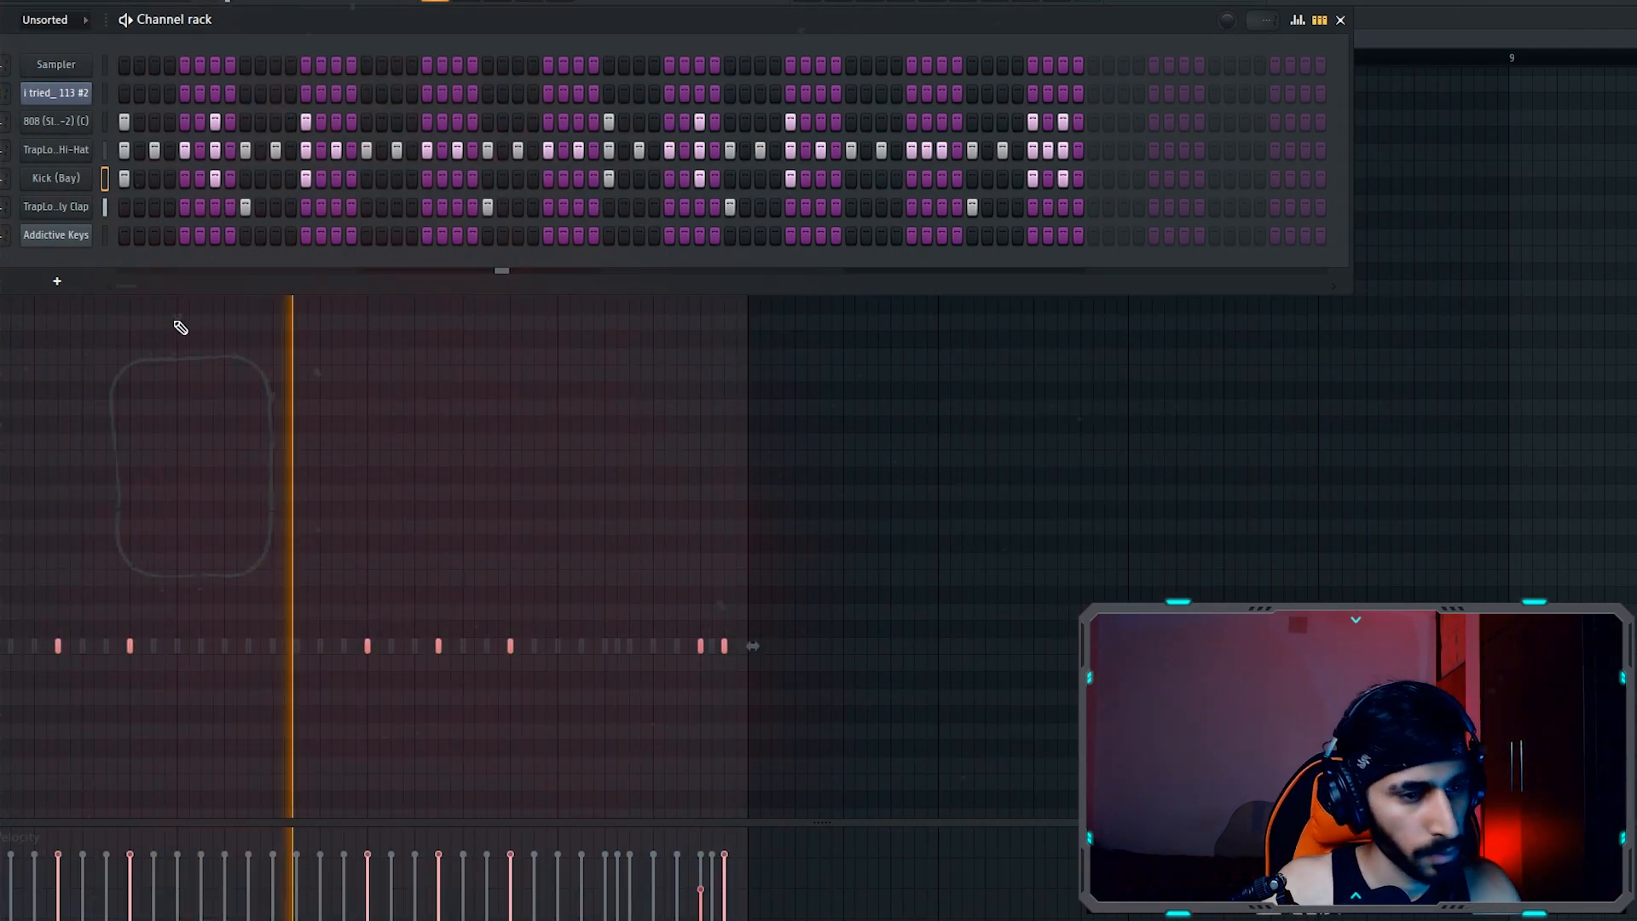
key("F6")
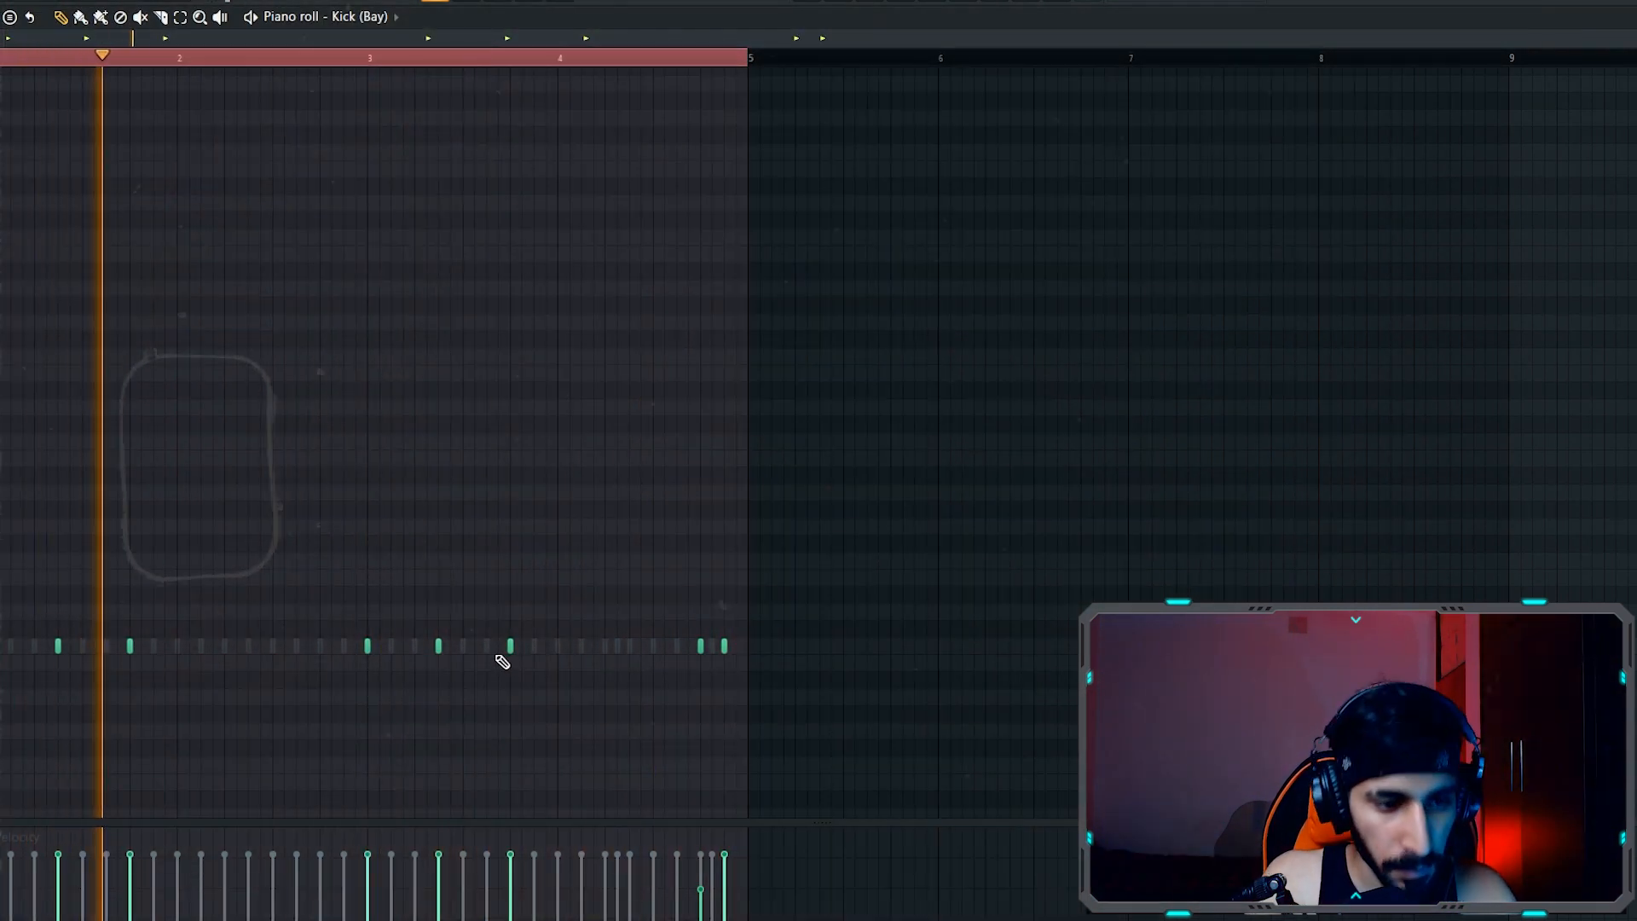
- Chop a lengthened hi-hat note in bar 2 with the Default Chopper pattern and place a lower-pitched copy mid-bar 3
right_click(490, 647)
right_click(490, 647)
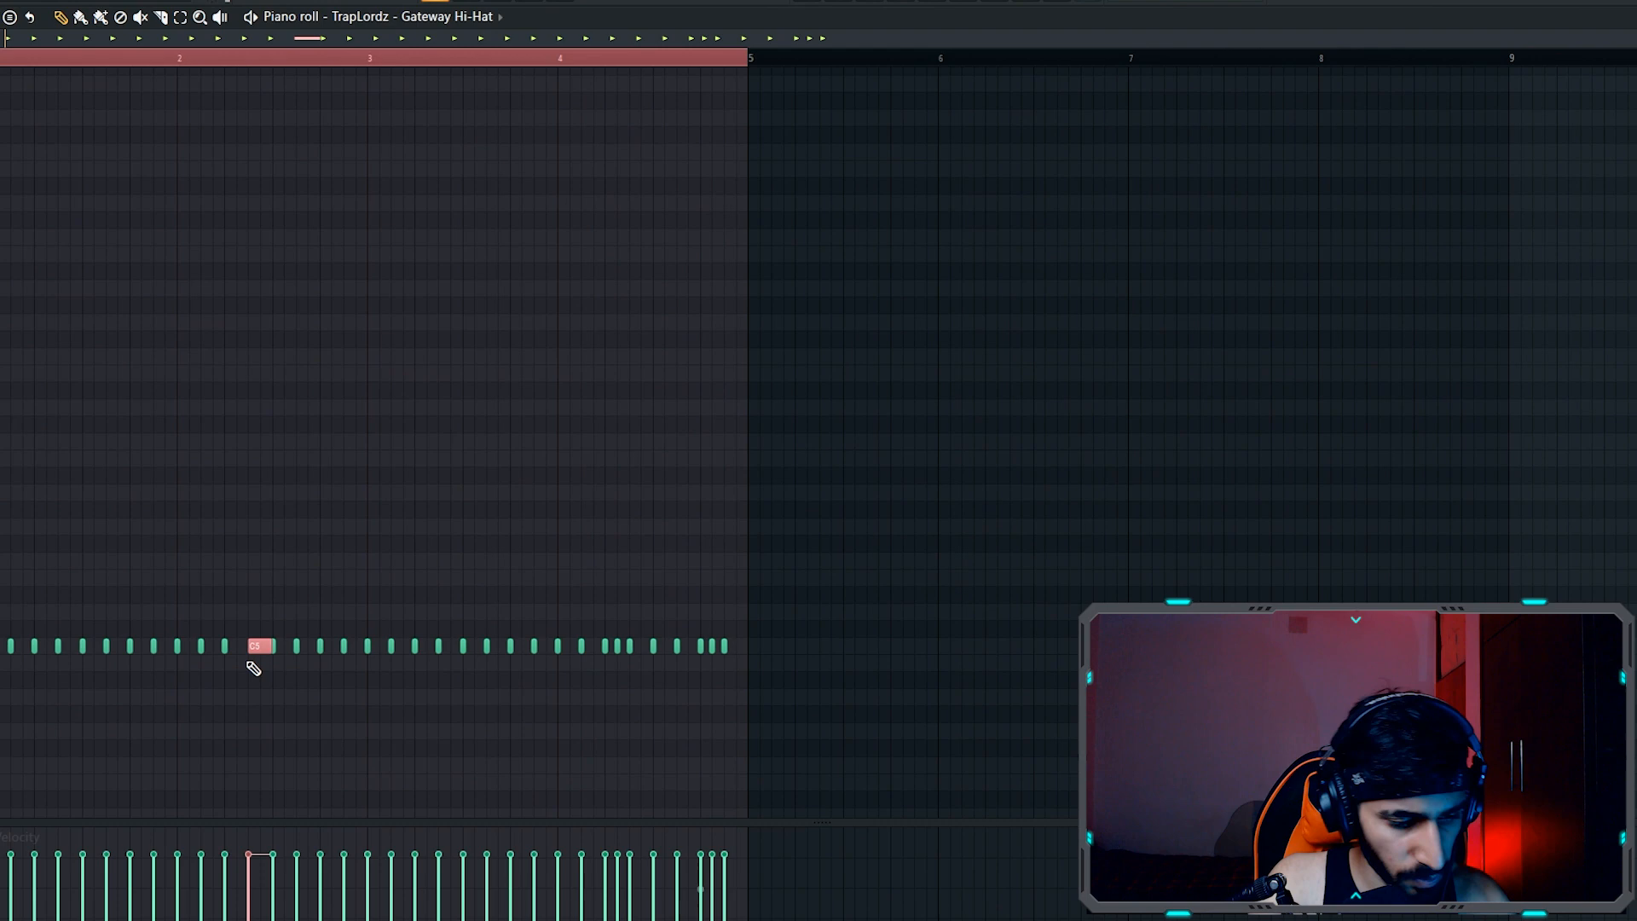
key("alt+u")
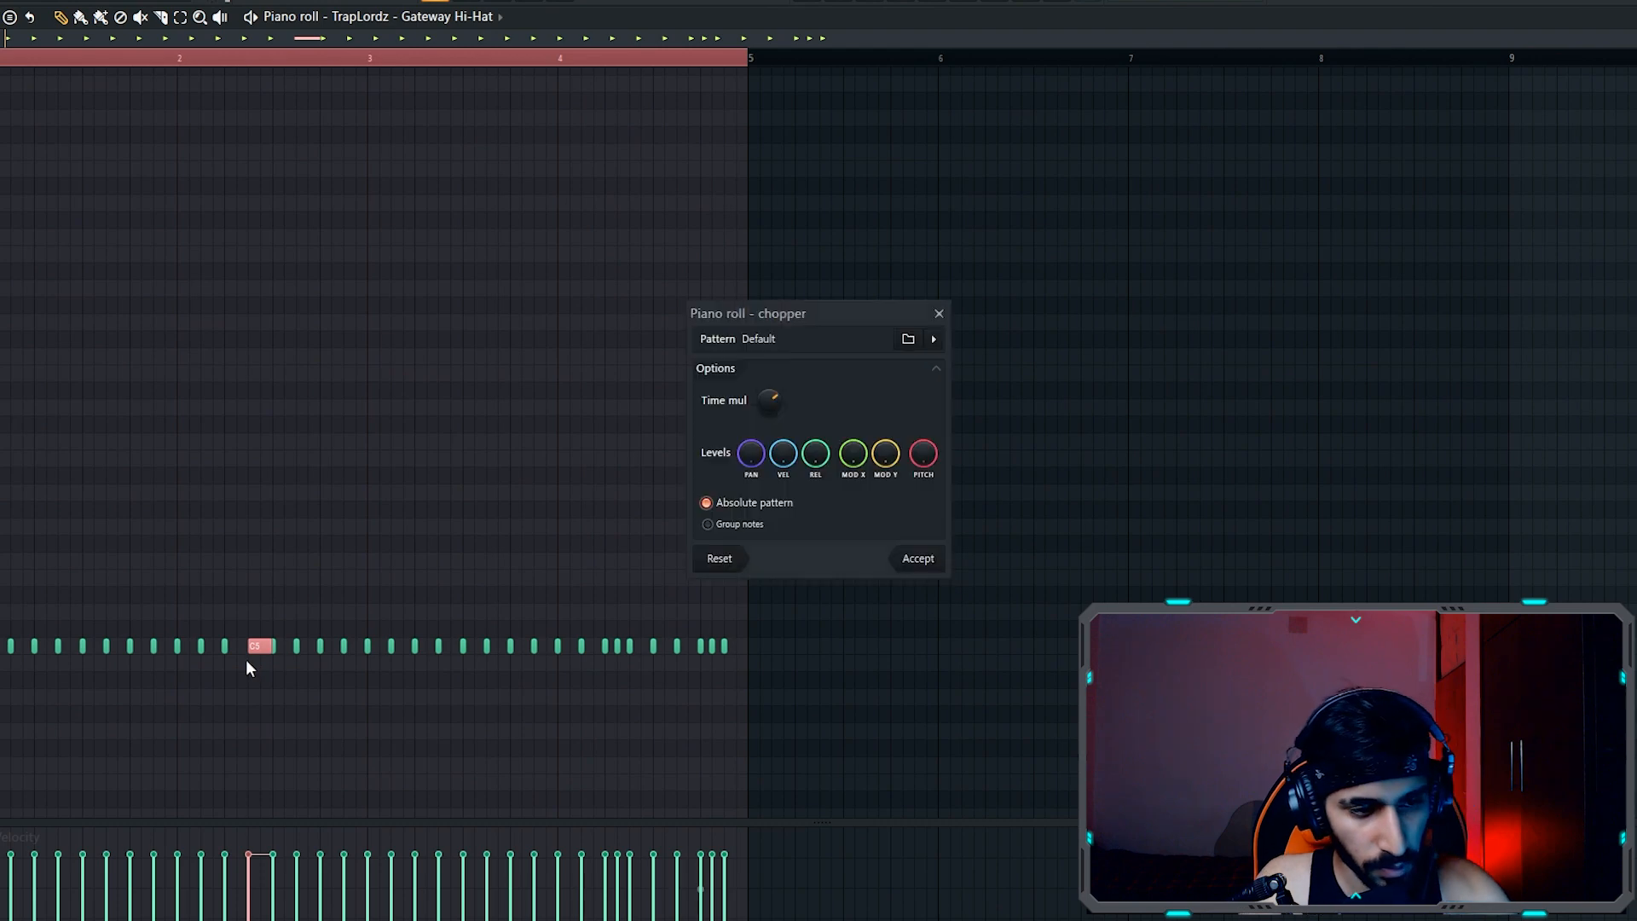
left_click(917, 563)
key("space")
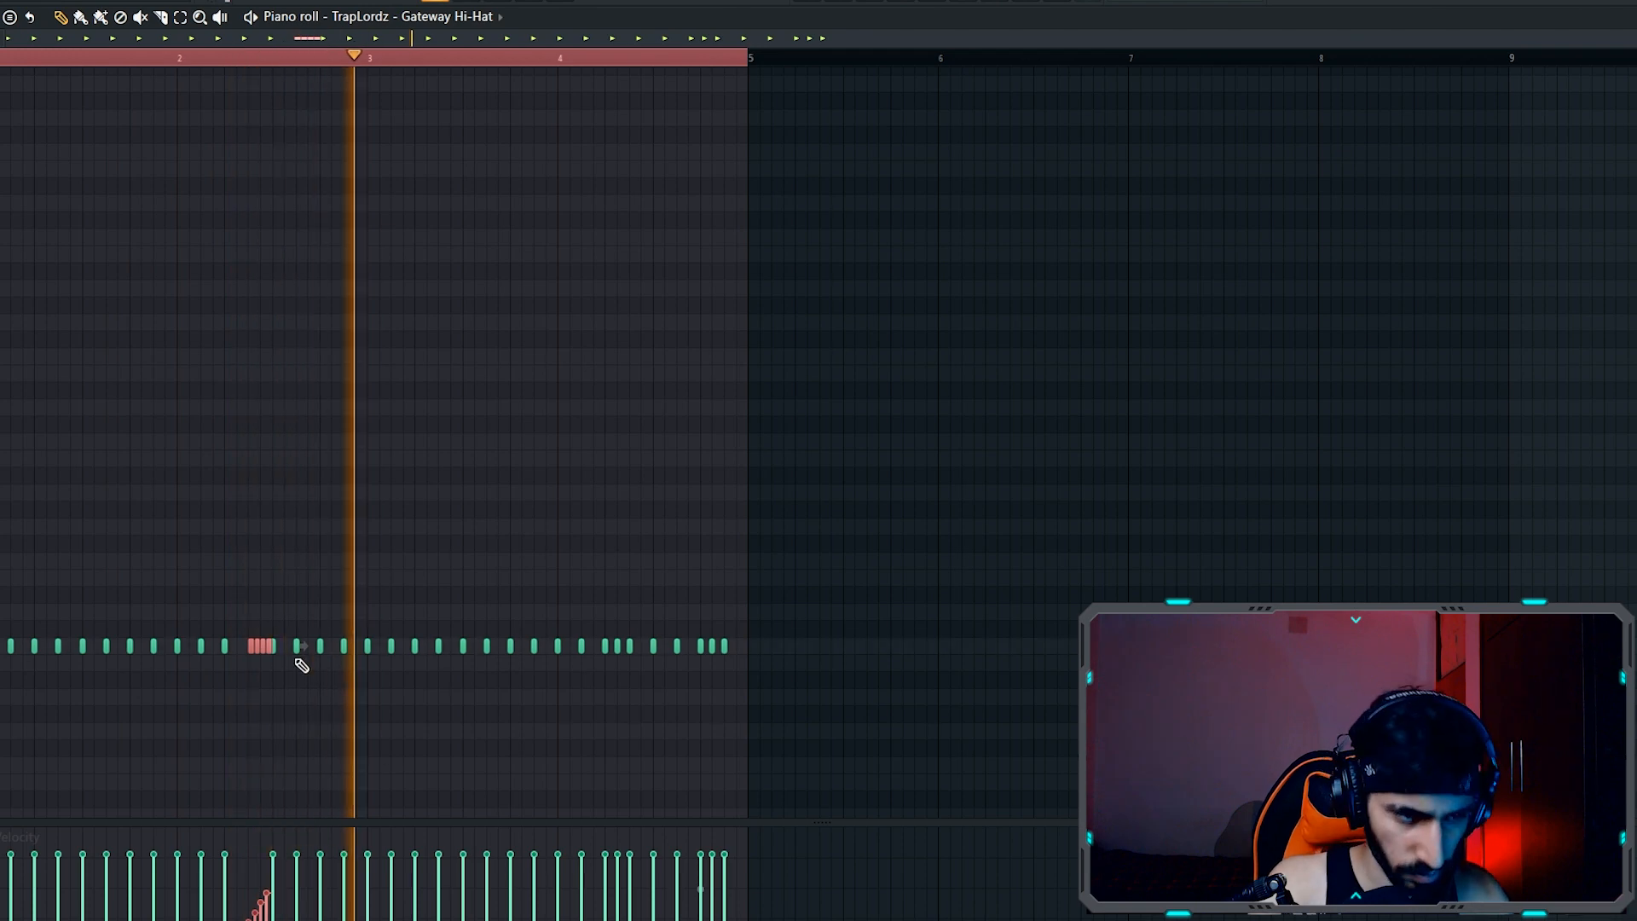
key("ctrl+b")
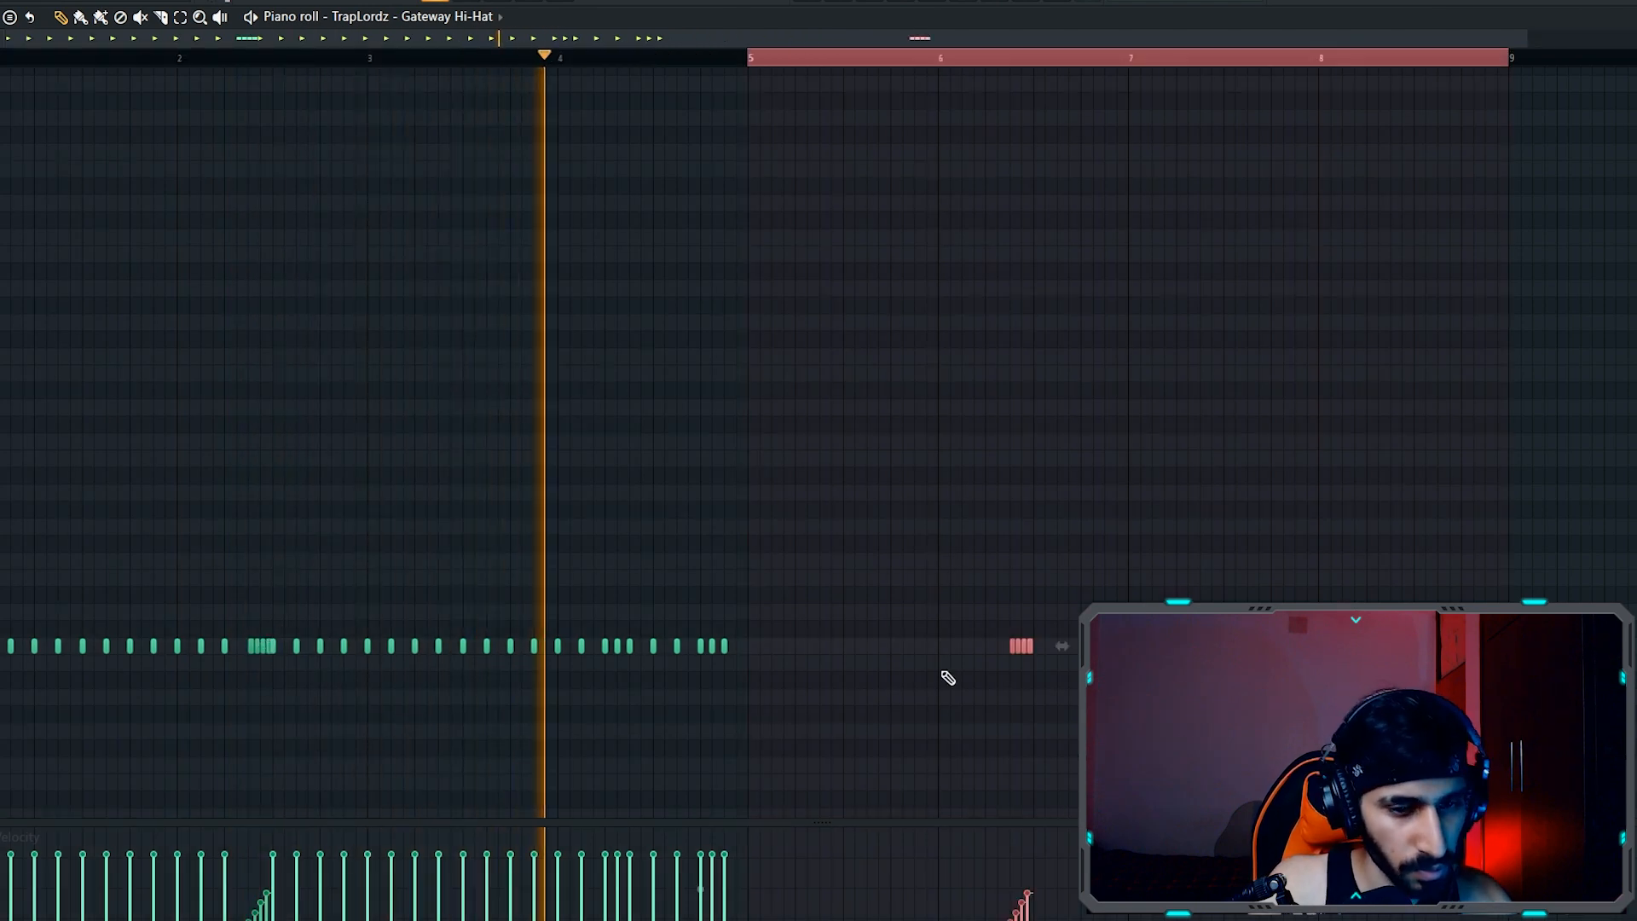
left_click_drag(1022, 672, 476, 757)
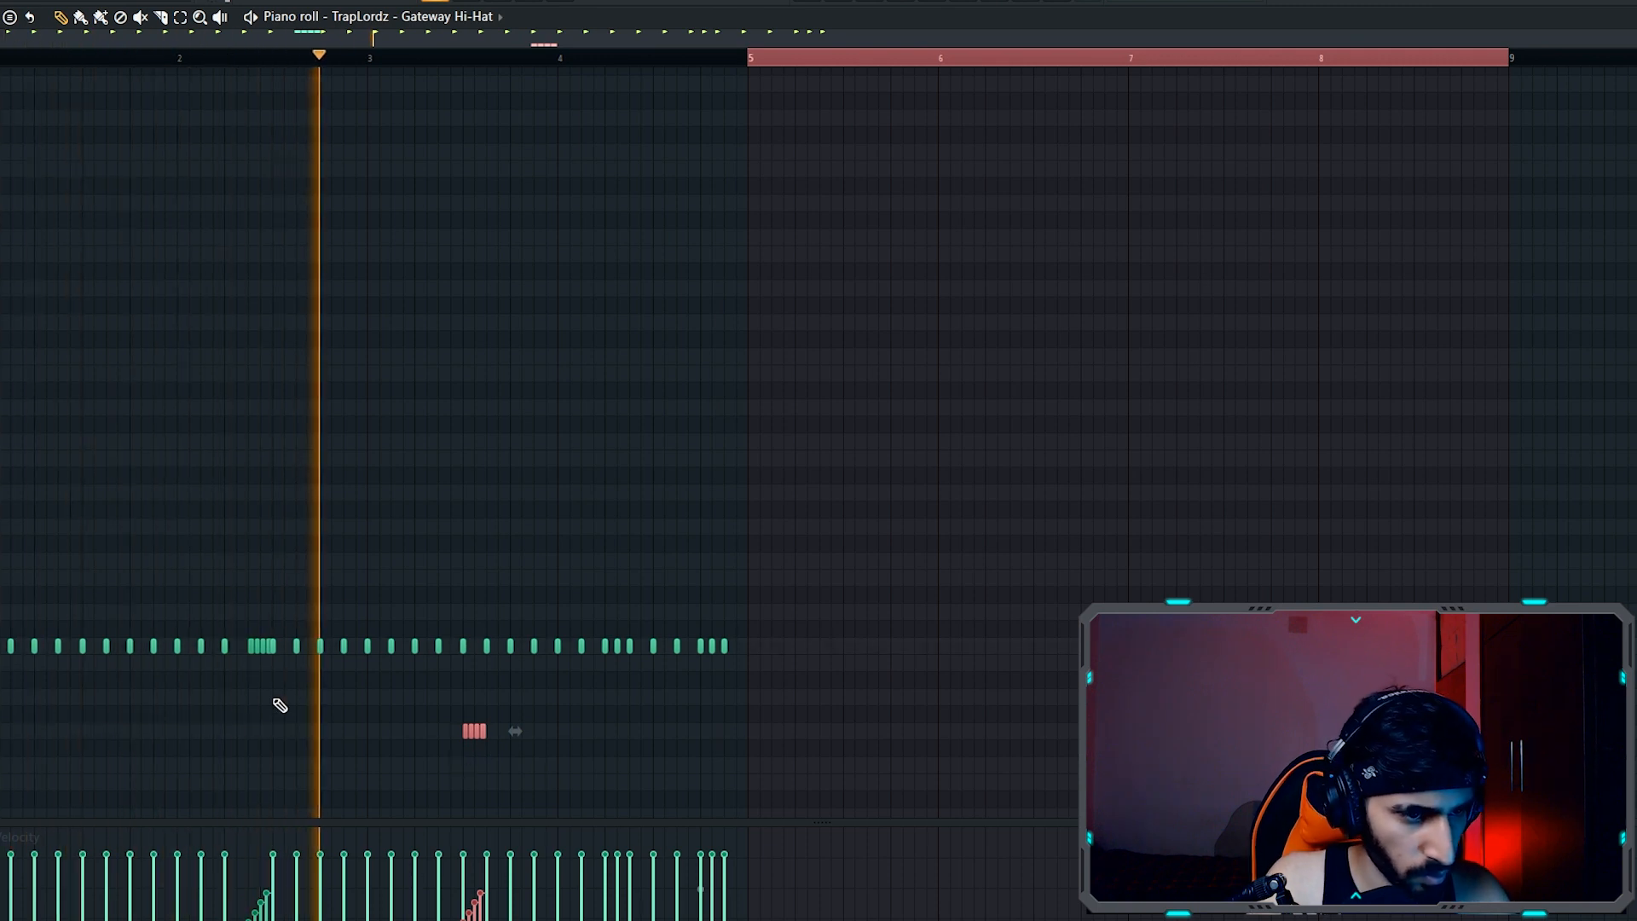
- Select the C5 hi-hat row and vary the velocities through bar 4, lowering roughly every other hit
left_click_drag(846, 571, 5, 692)
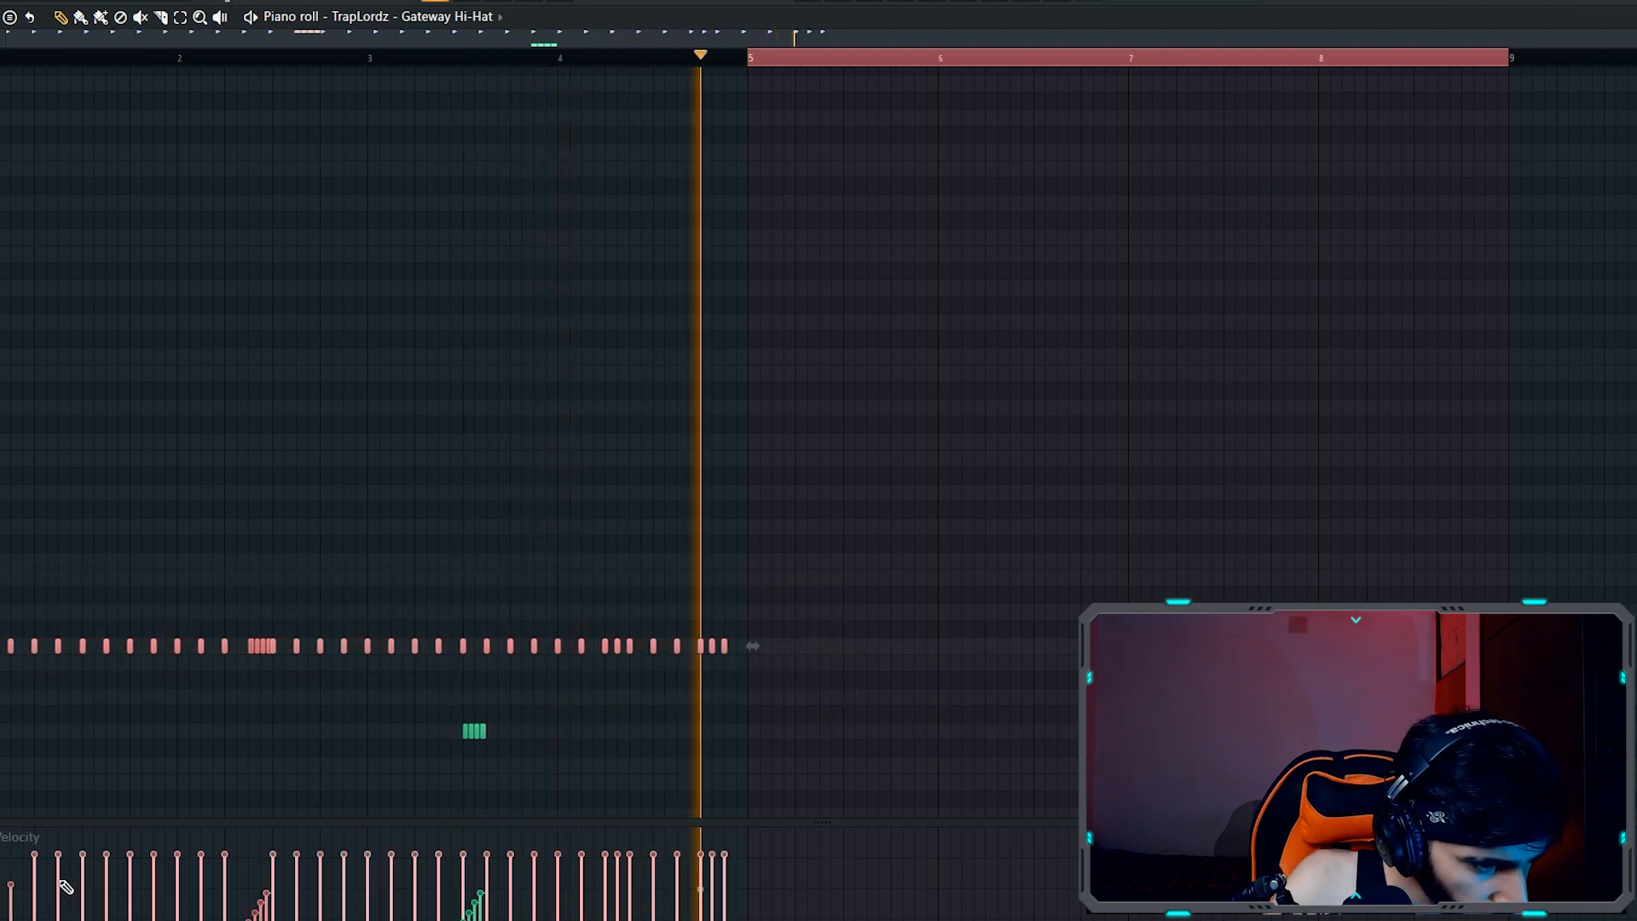
left_click(106, 875)
left_click(154, 870)
left_click(201, 874)
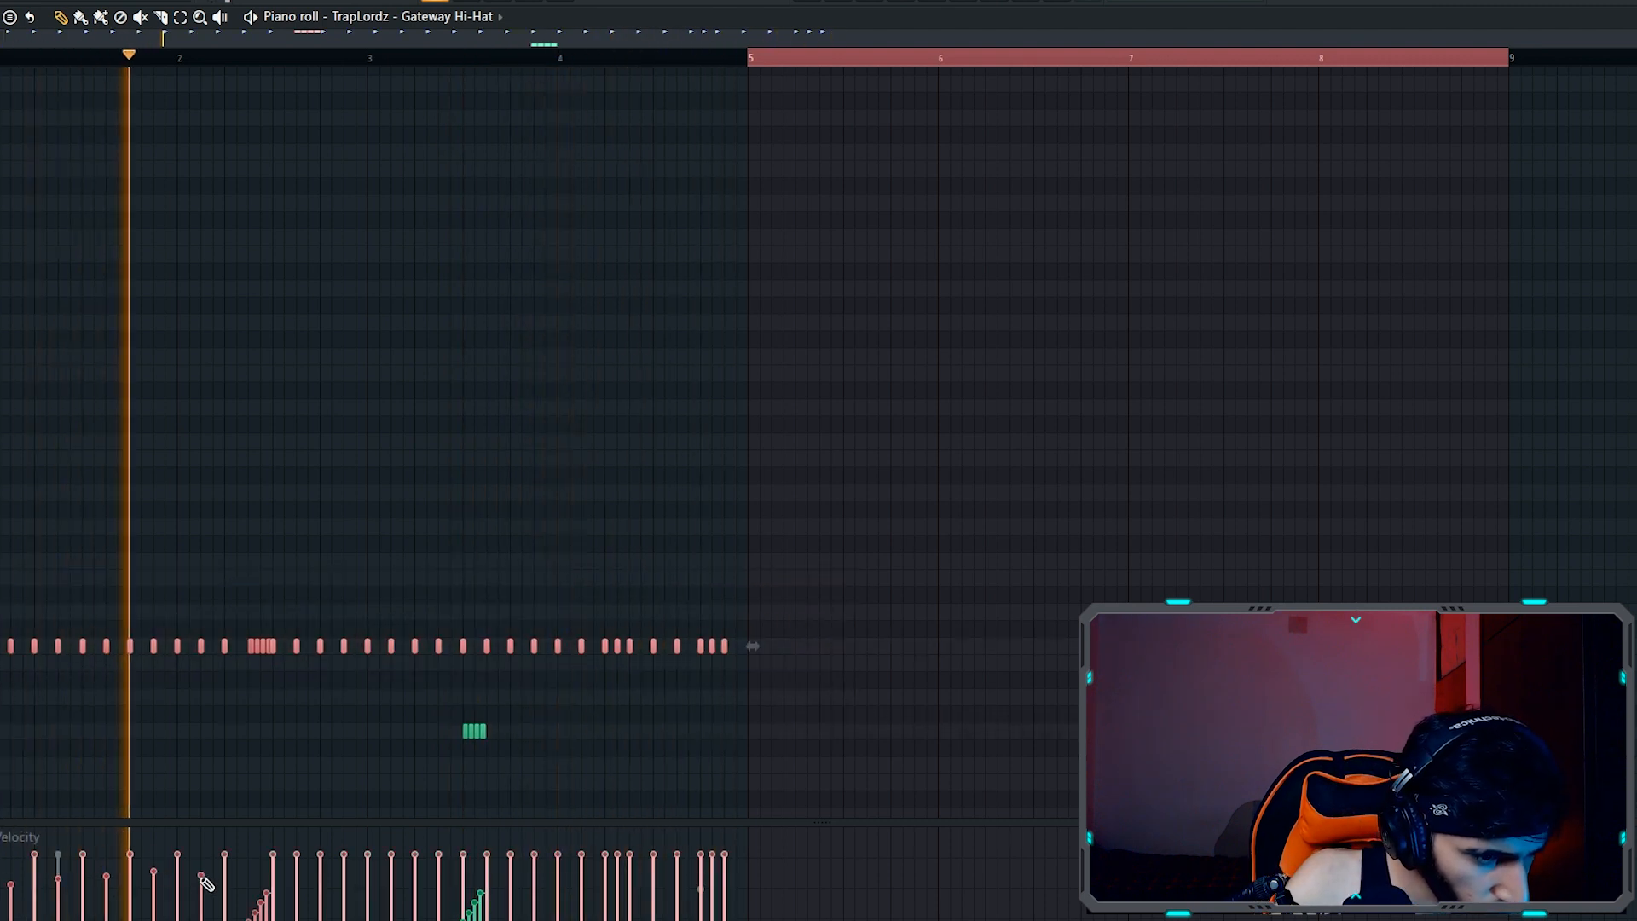
left_click(320, 874)
left_click(367, 880)
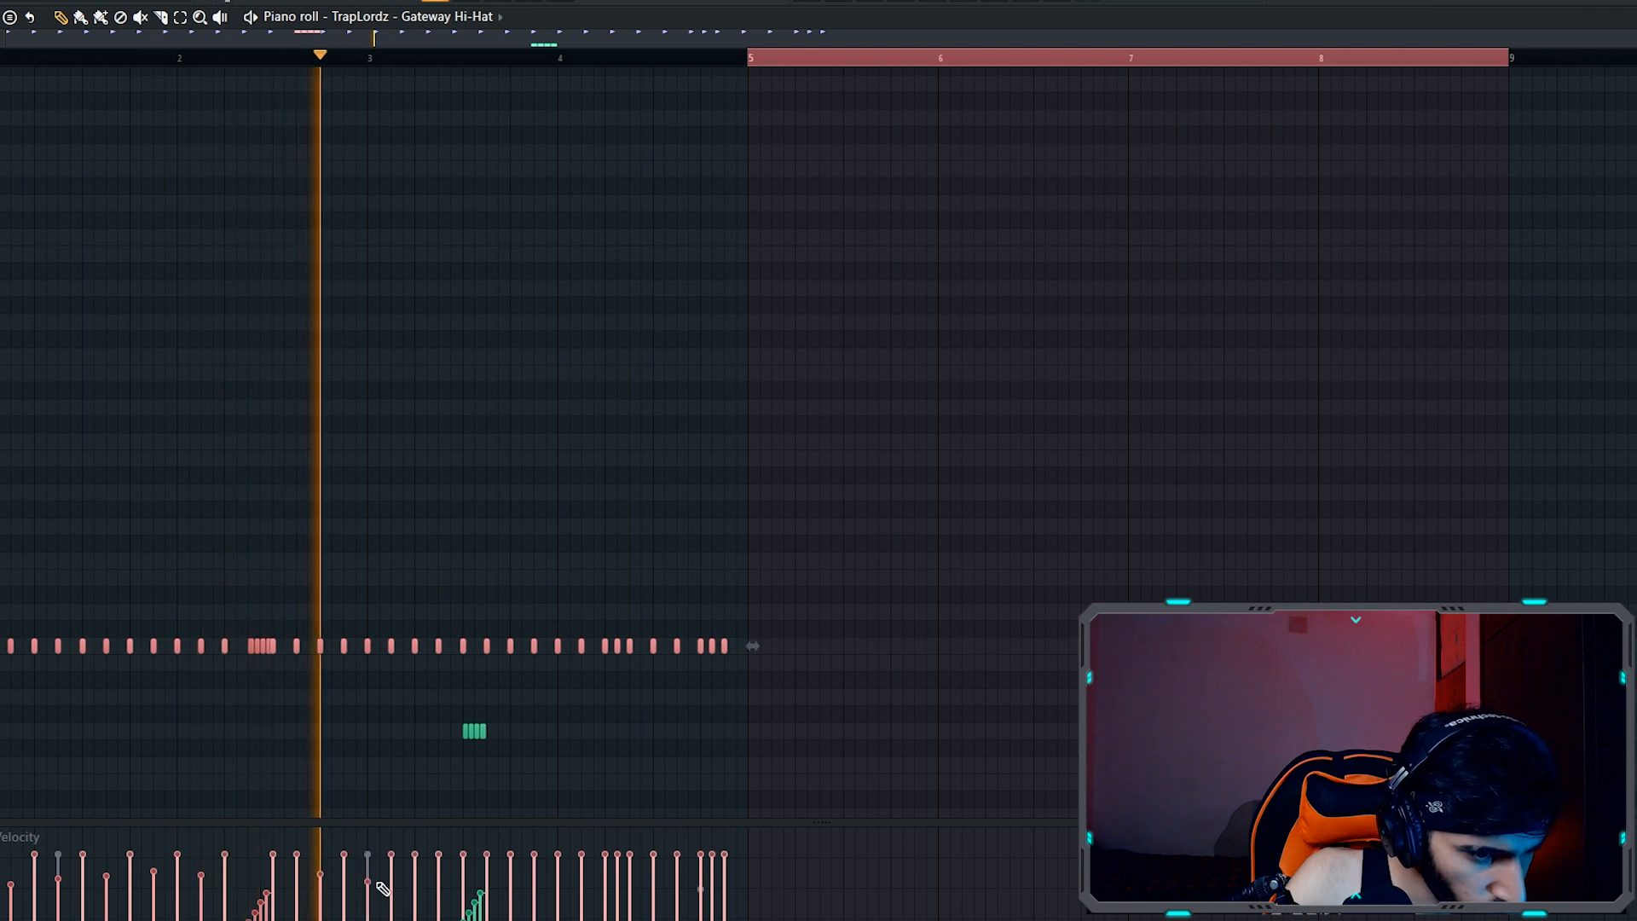
left_click(416, 884)
left_click(463, 875)
left_click(510, 878)
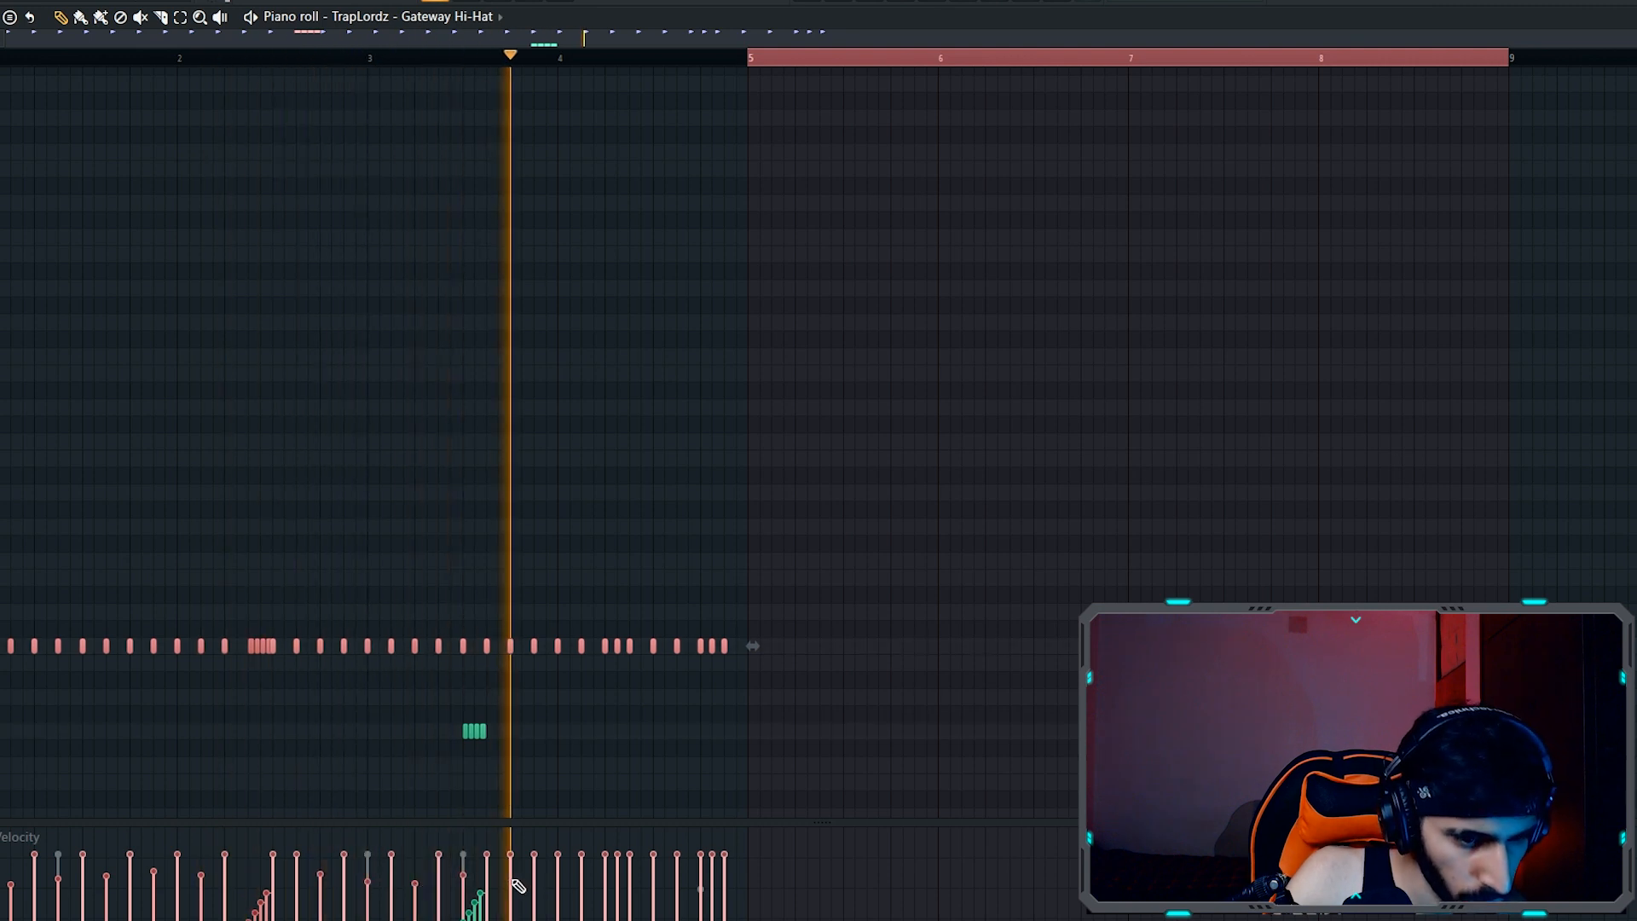
left_click(581, 880)
left_click(629, 882)
left_click(676, 884)
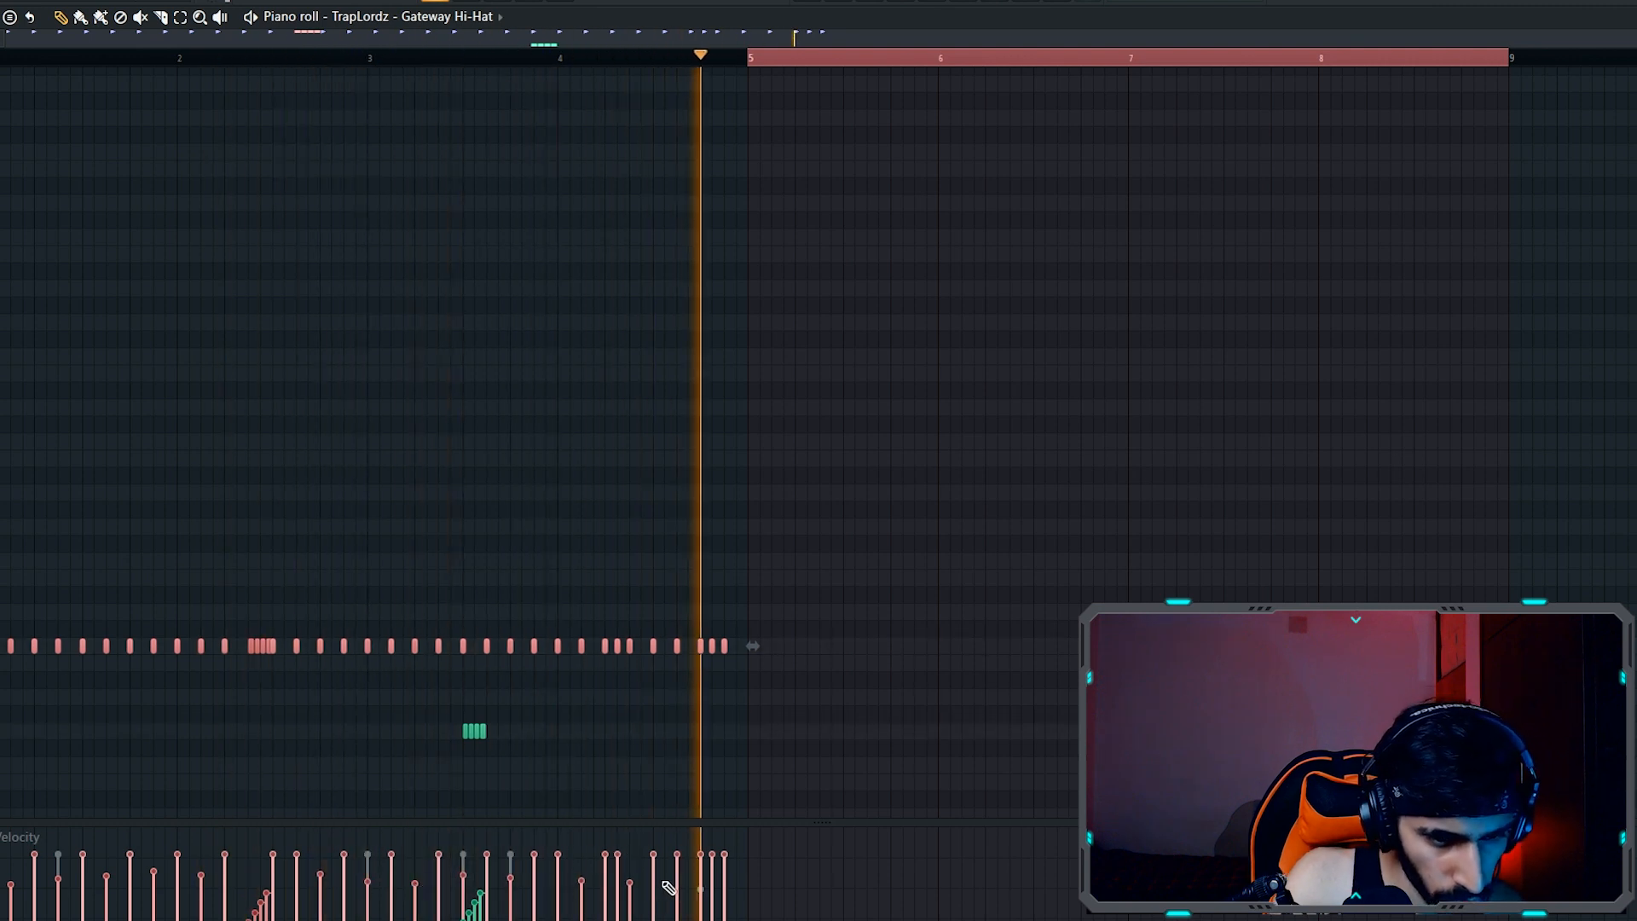
left_click(617, 905)
left_click(629, 866)
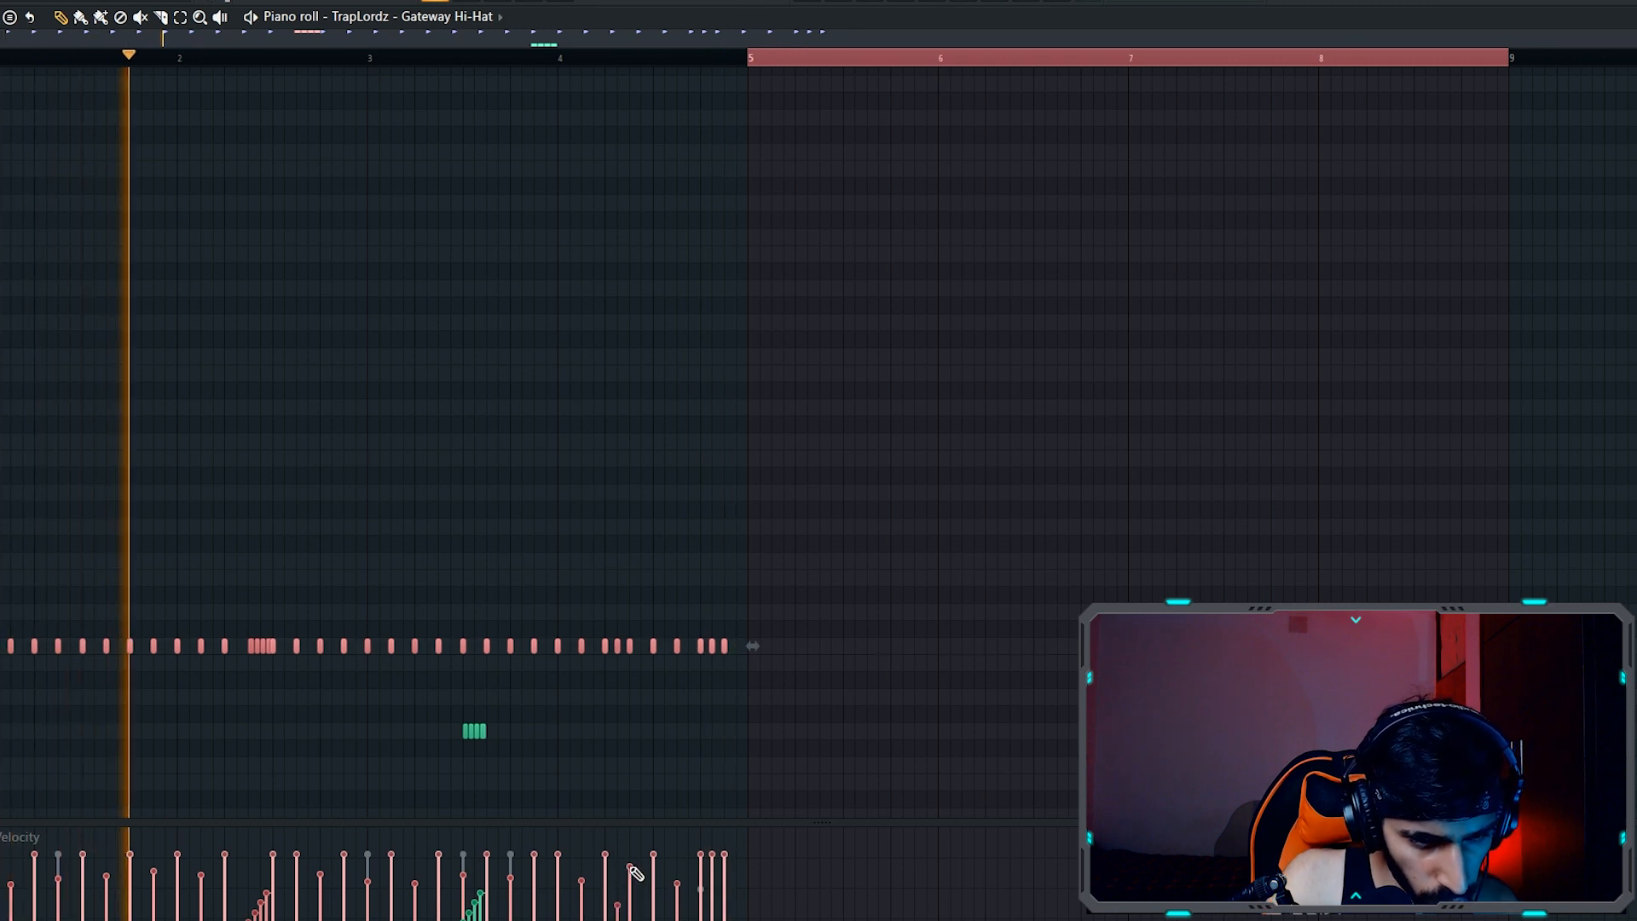
left_click(711, 884)
left_click(711, 488, "ctrl")
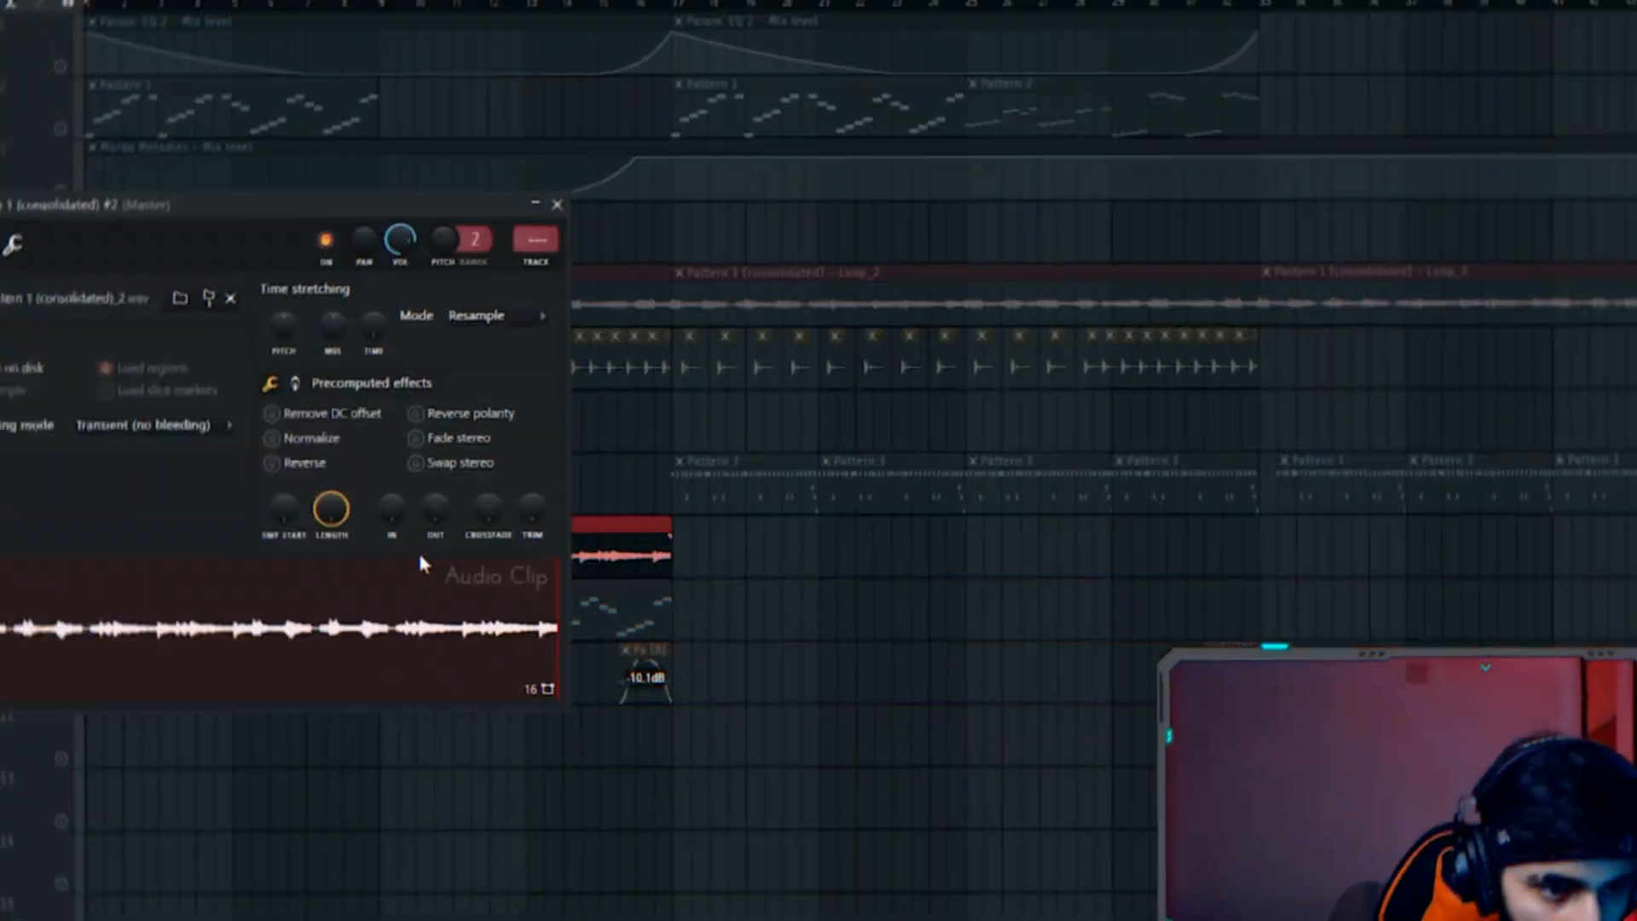
- Edit the Pattern 1 (consolidated)_2 audio in Edison and set its sample rate to 1200 Hz
right_click(345, 629)
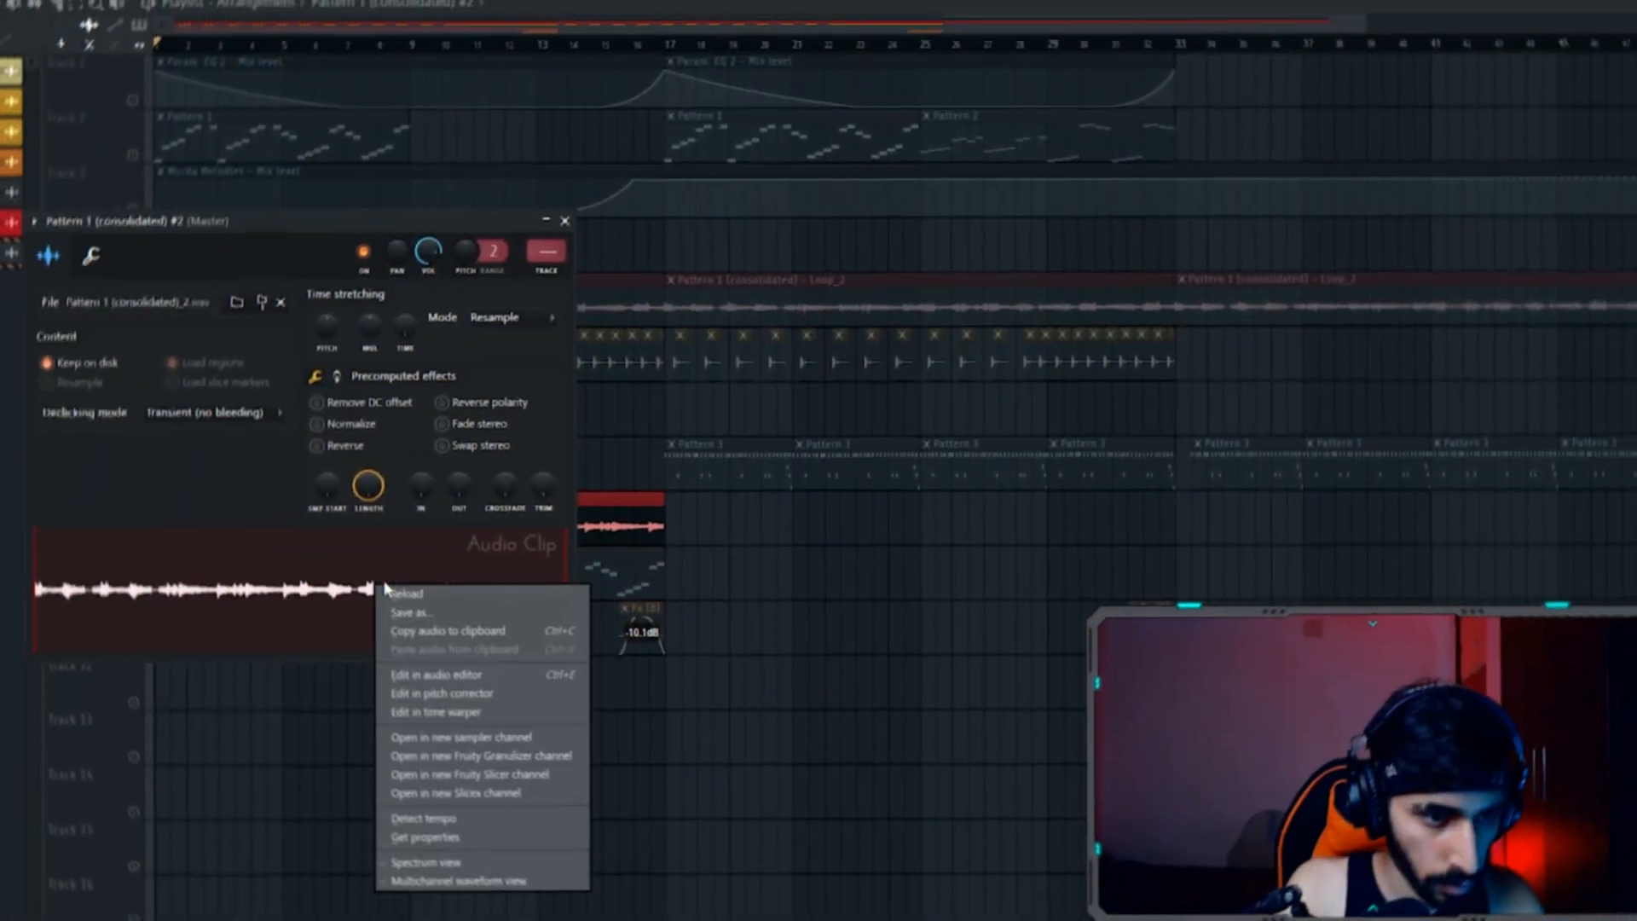
left_click(507, 729)
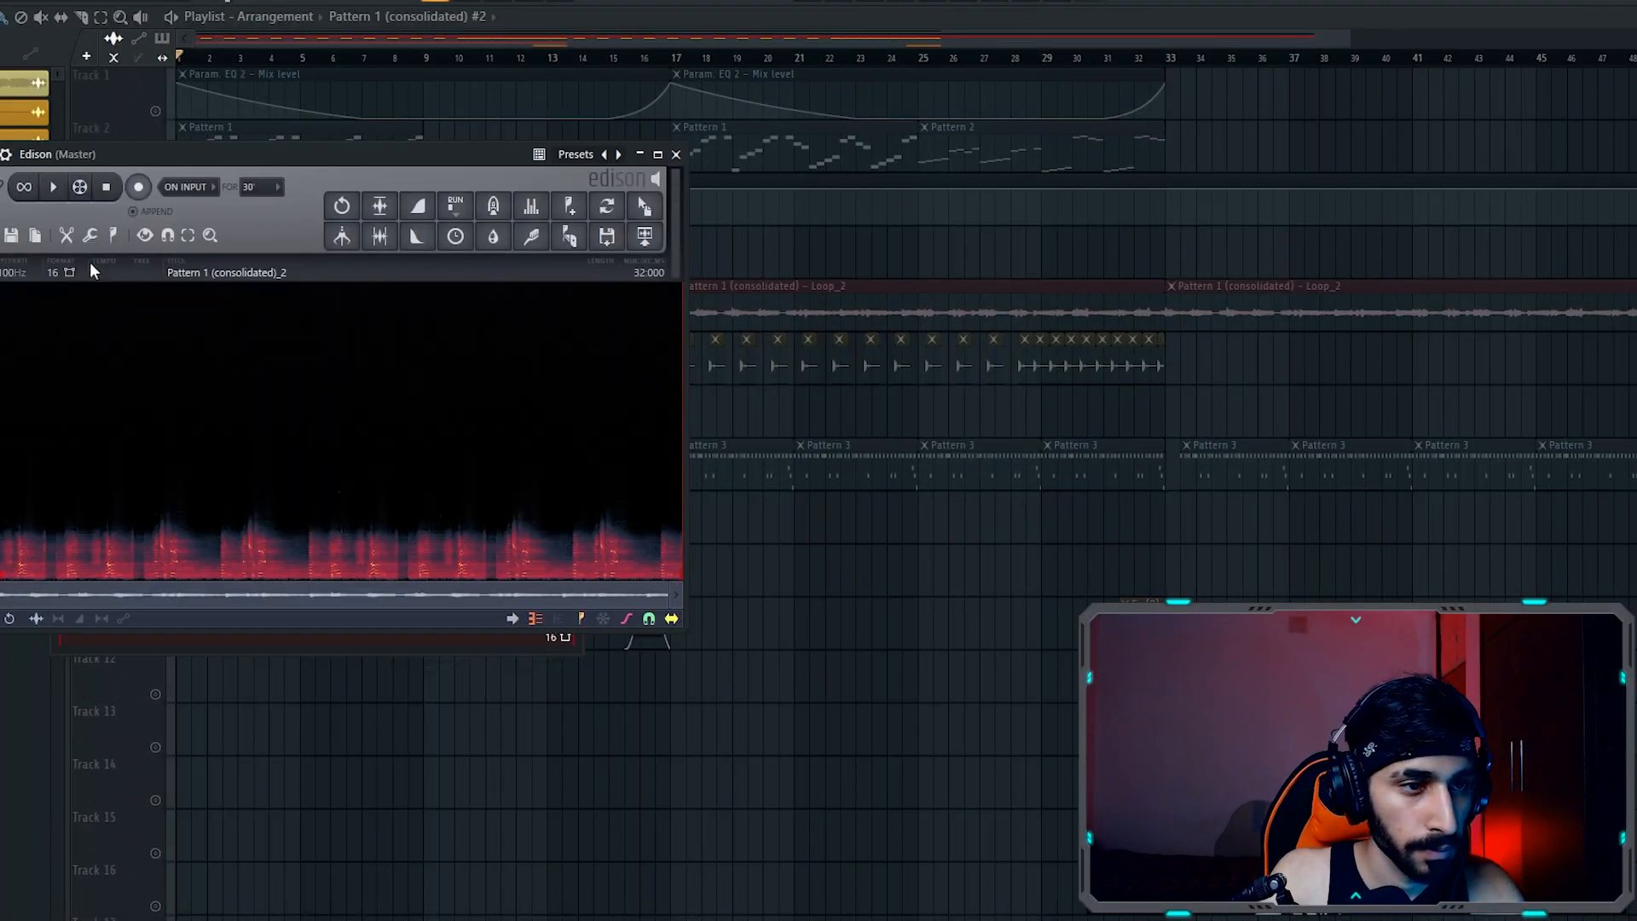
left_click(3, 273)
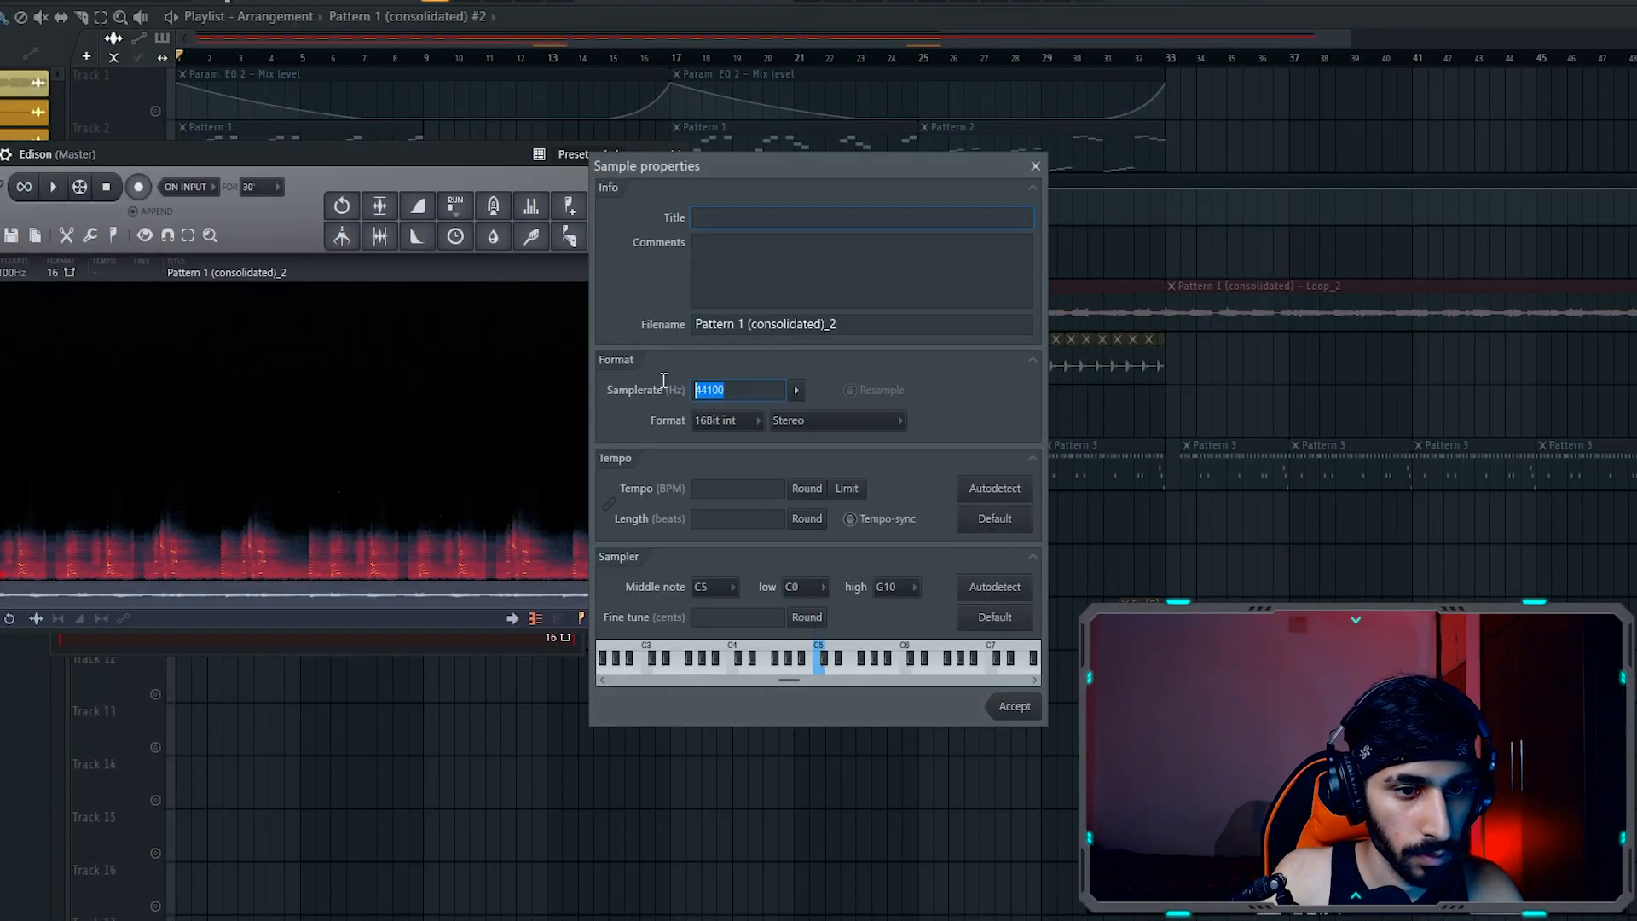
type("1200")
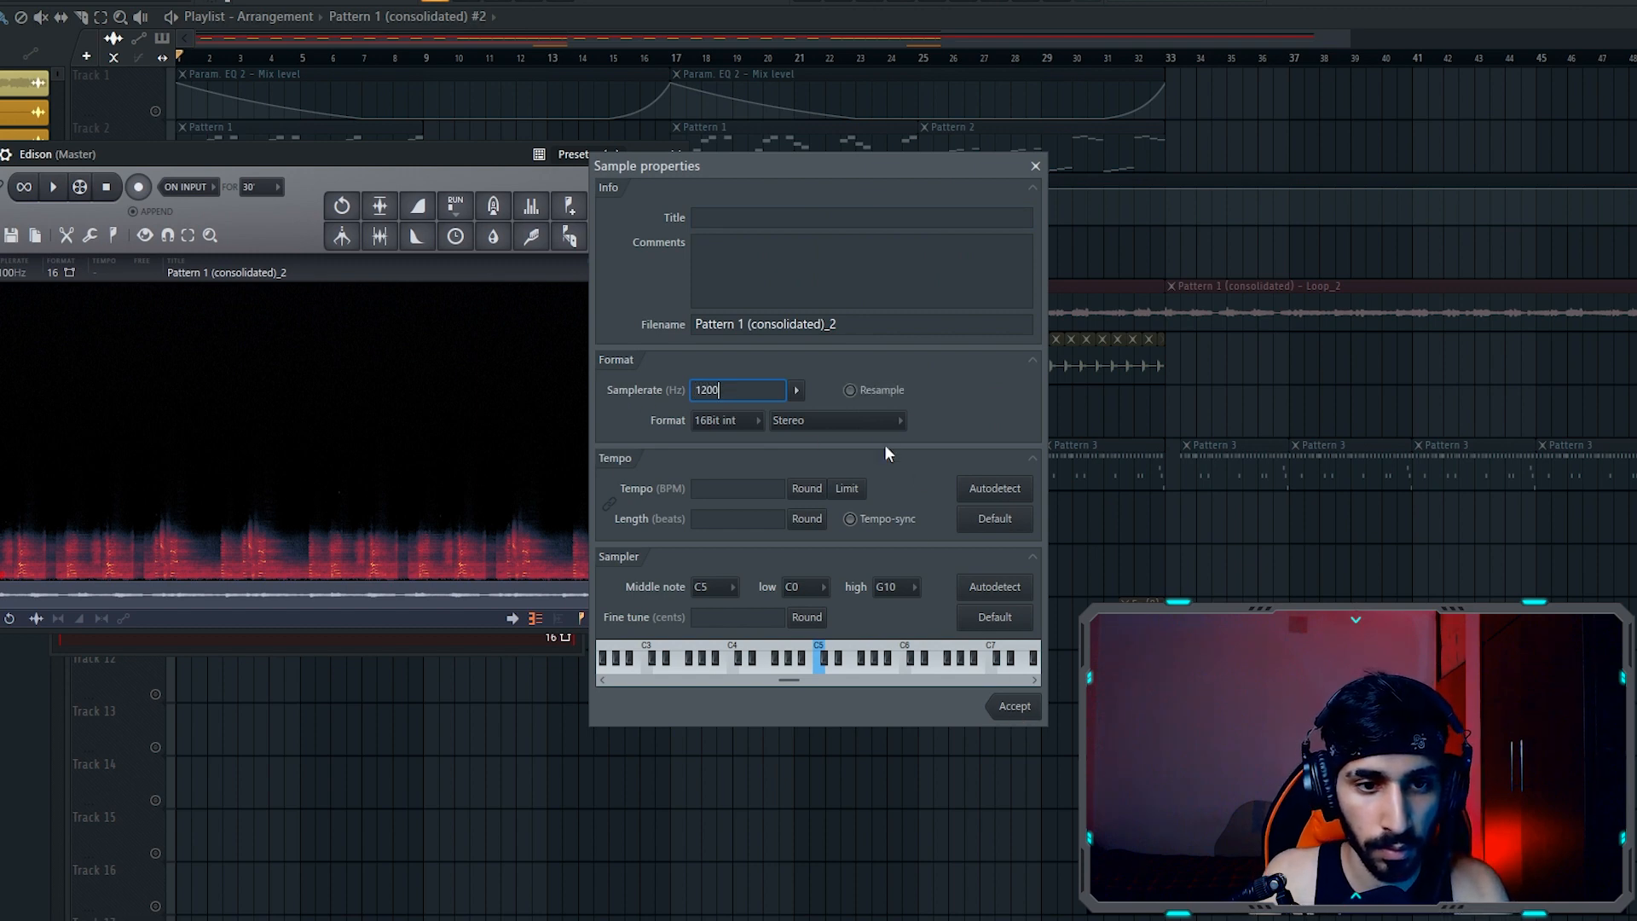
left_click(1015, 707)
- Play the Pattern 1 (consolidated) - Loop_2 clip on Track 9 and examine its channel settings and mixer routing
left_click(208, 524)
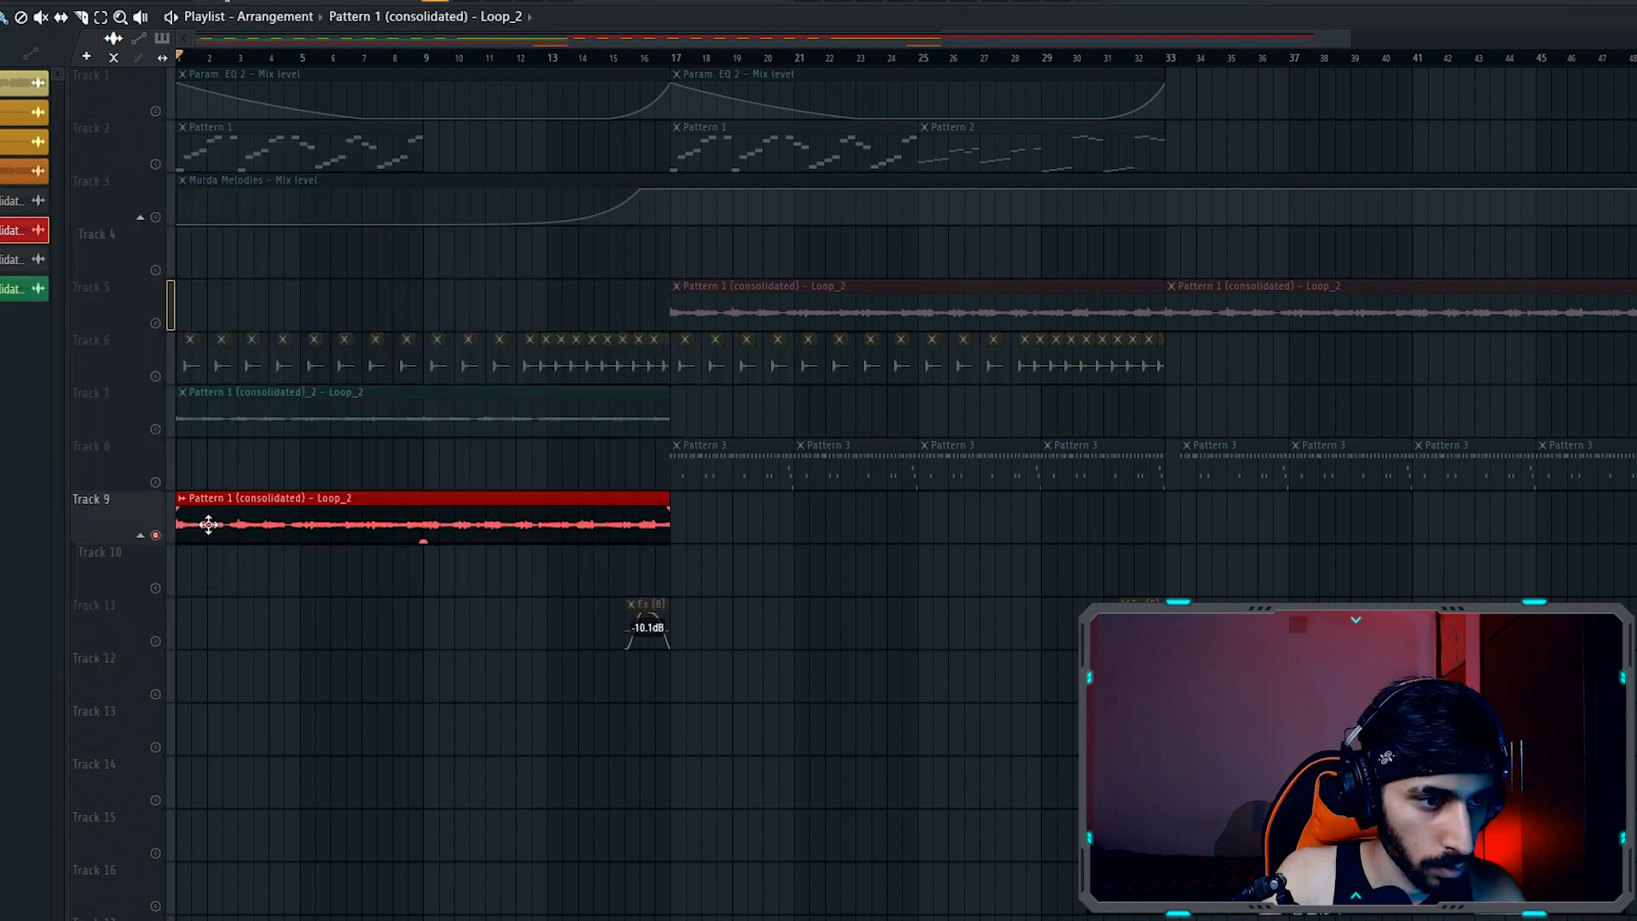
double_click(309, 522)
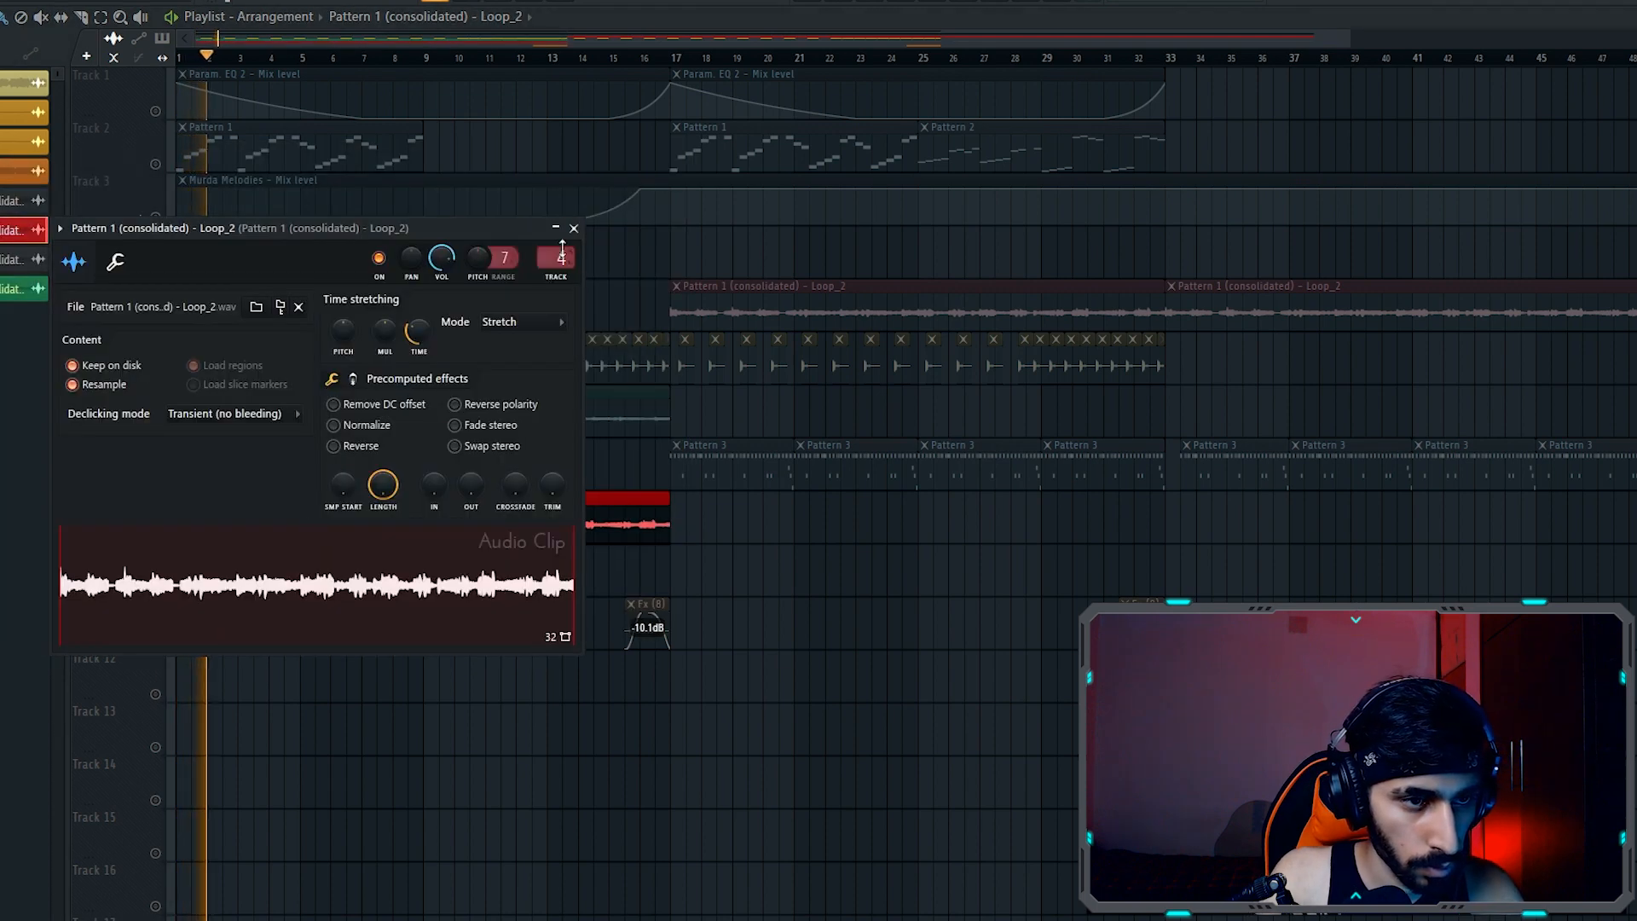
left_click(576, 229)
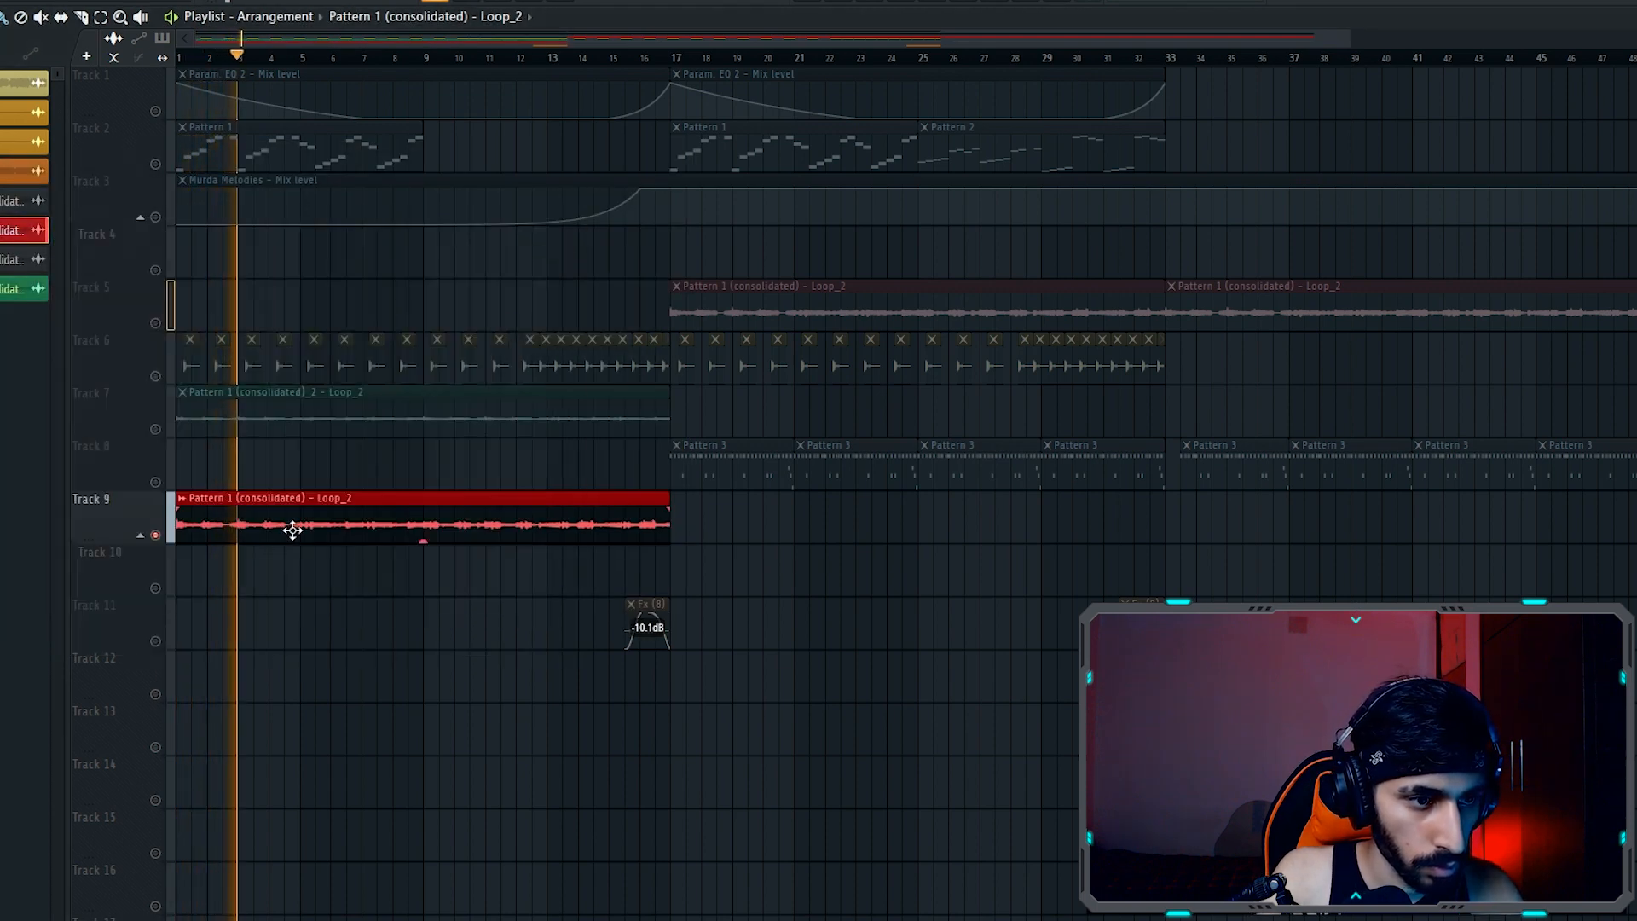
- Examine the Murda Melodies pitch and effect settings on mixer track 4, and return to the playlist
left_click(904, 2)
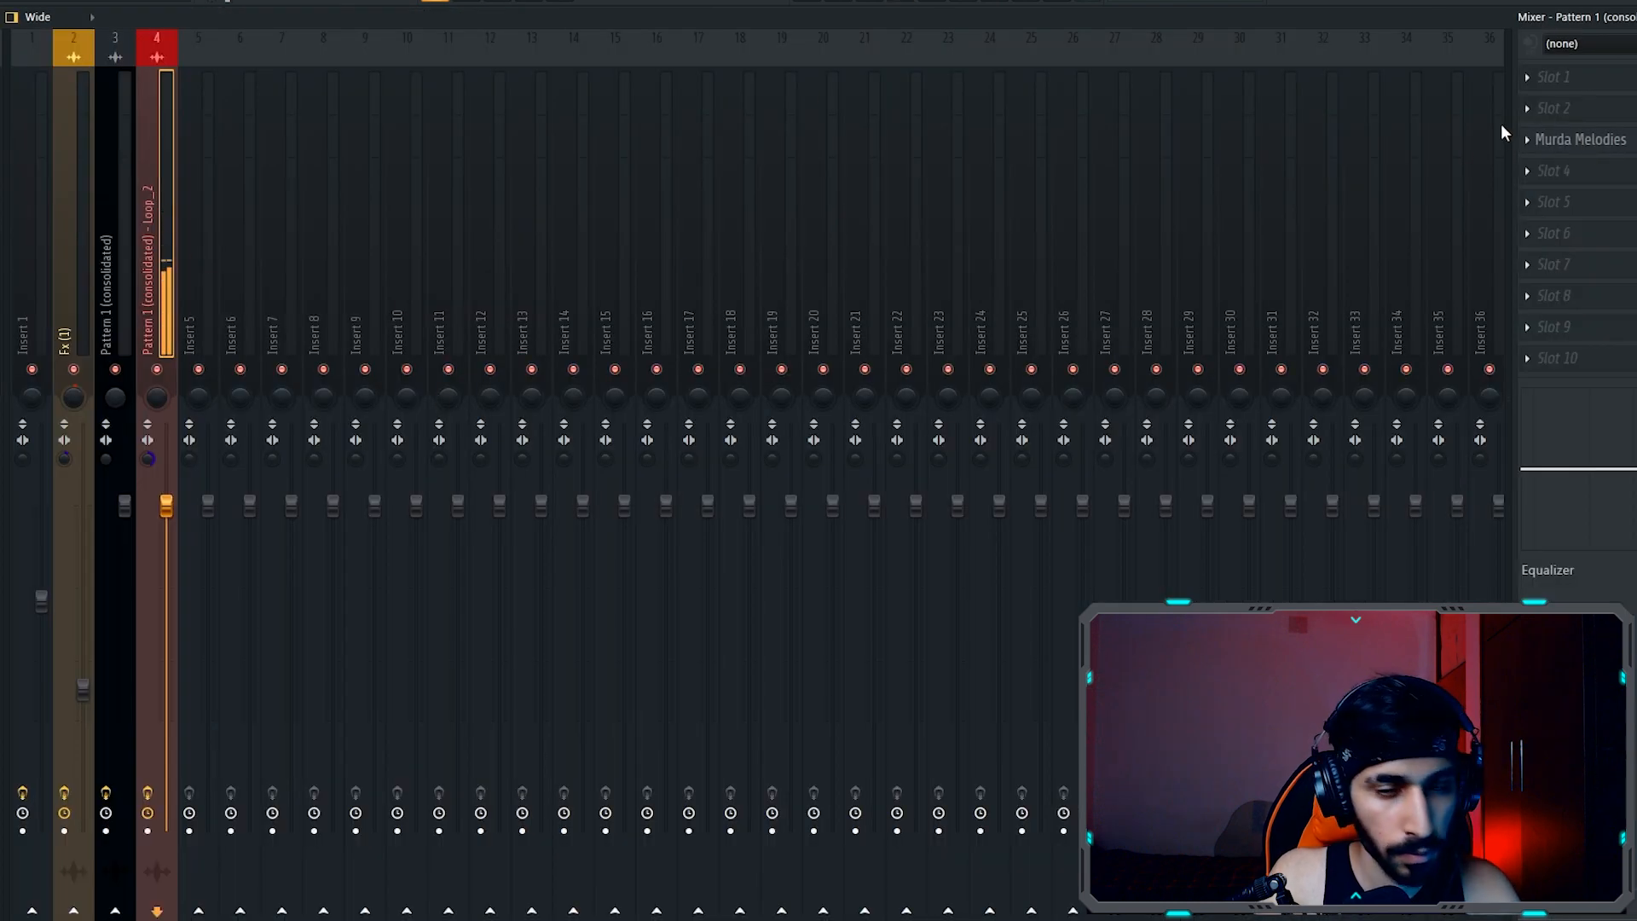
left_click(1579, 141)
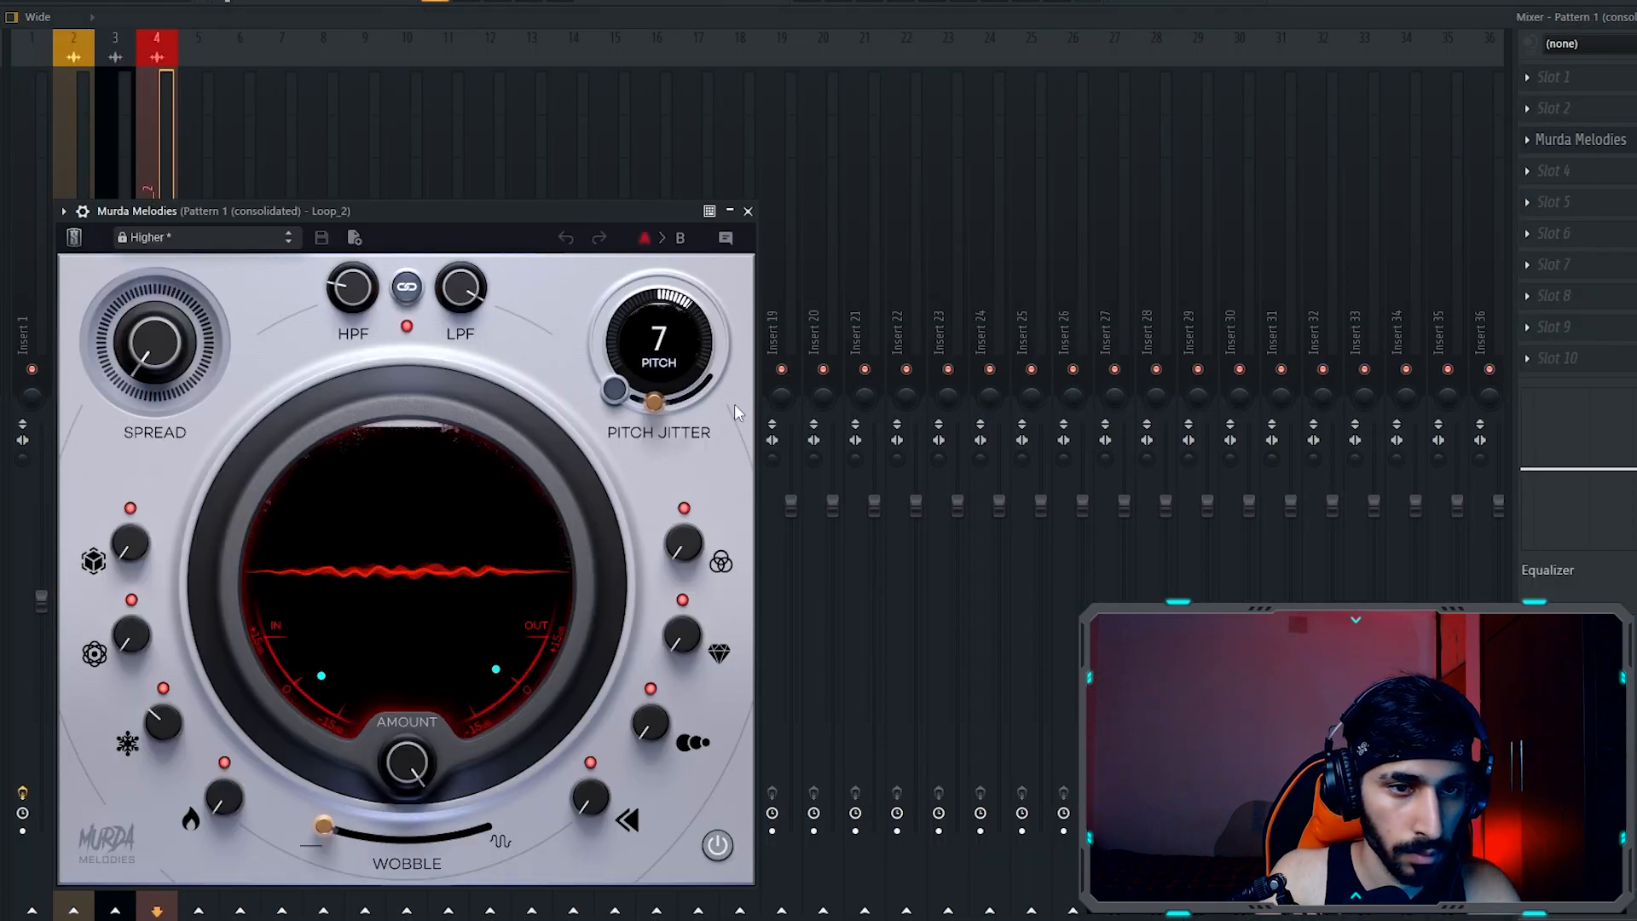
left_click(747, 212)
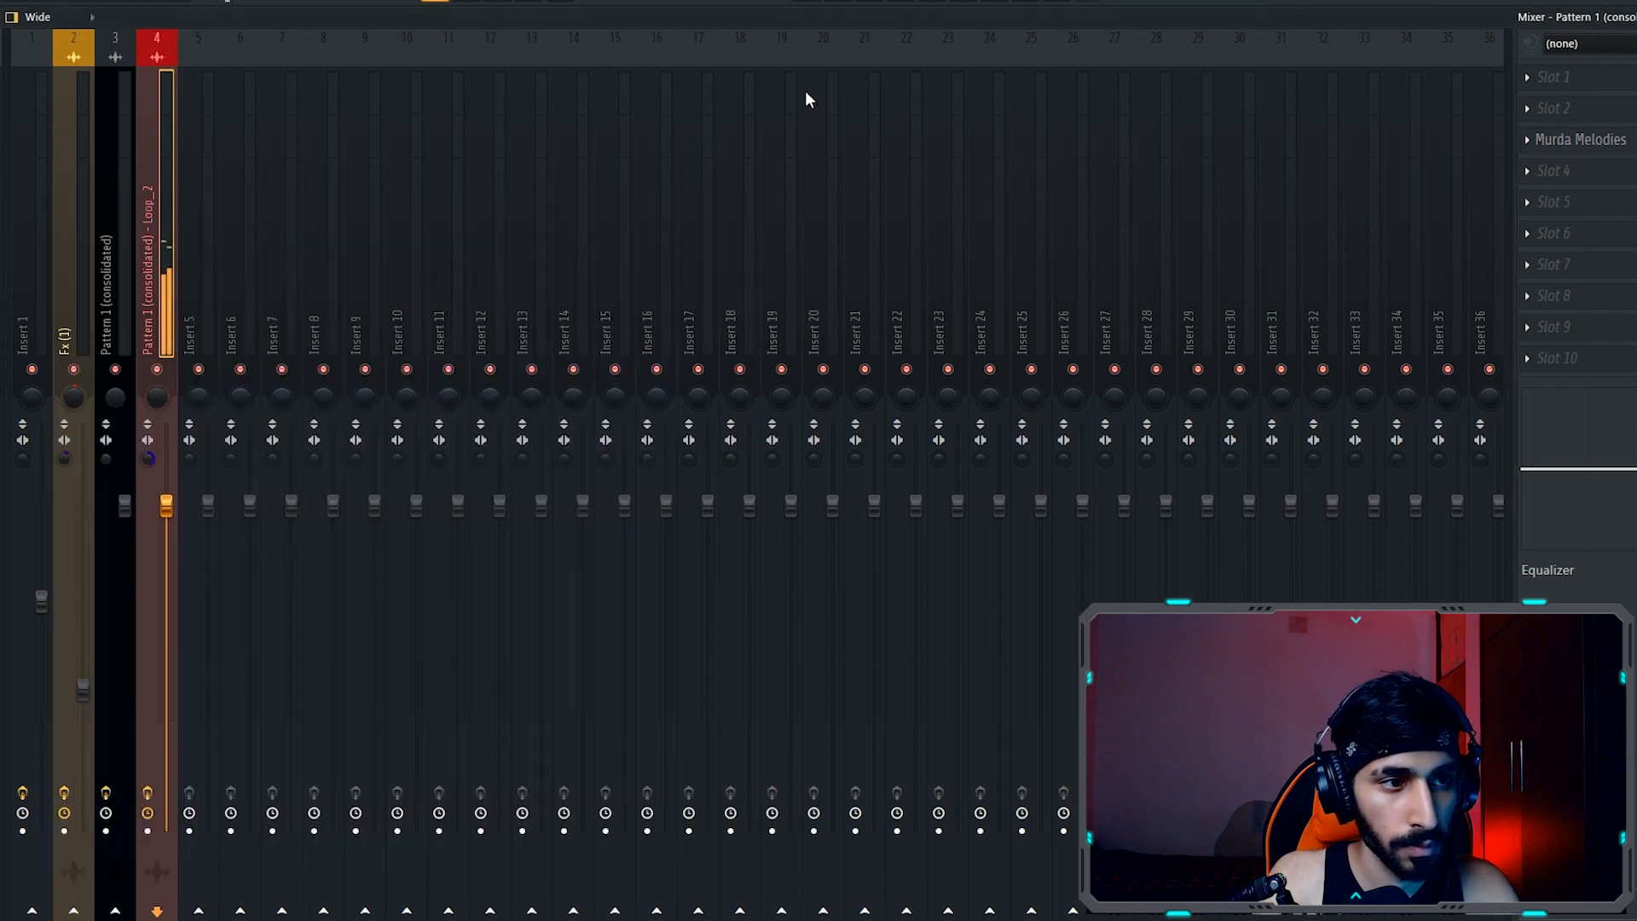
left_click(904, 1)
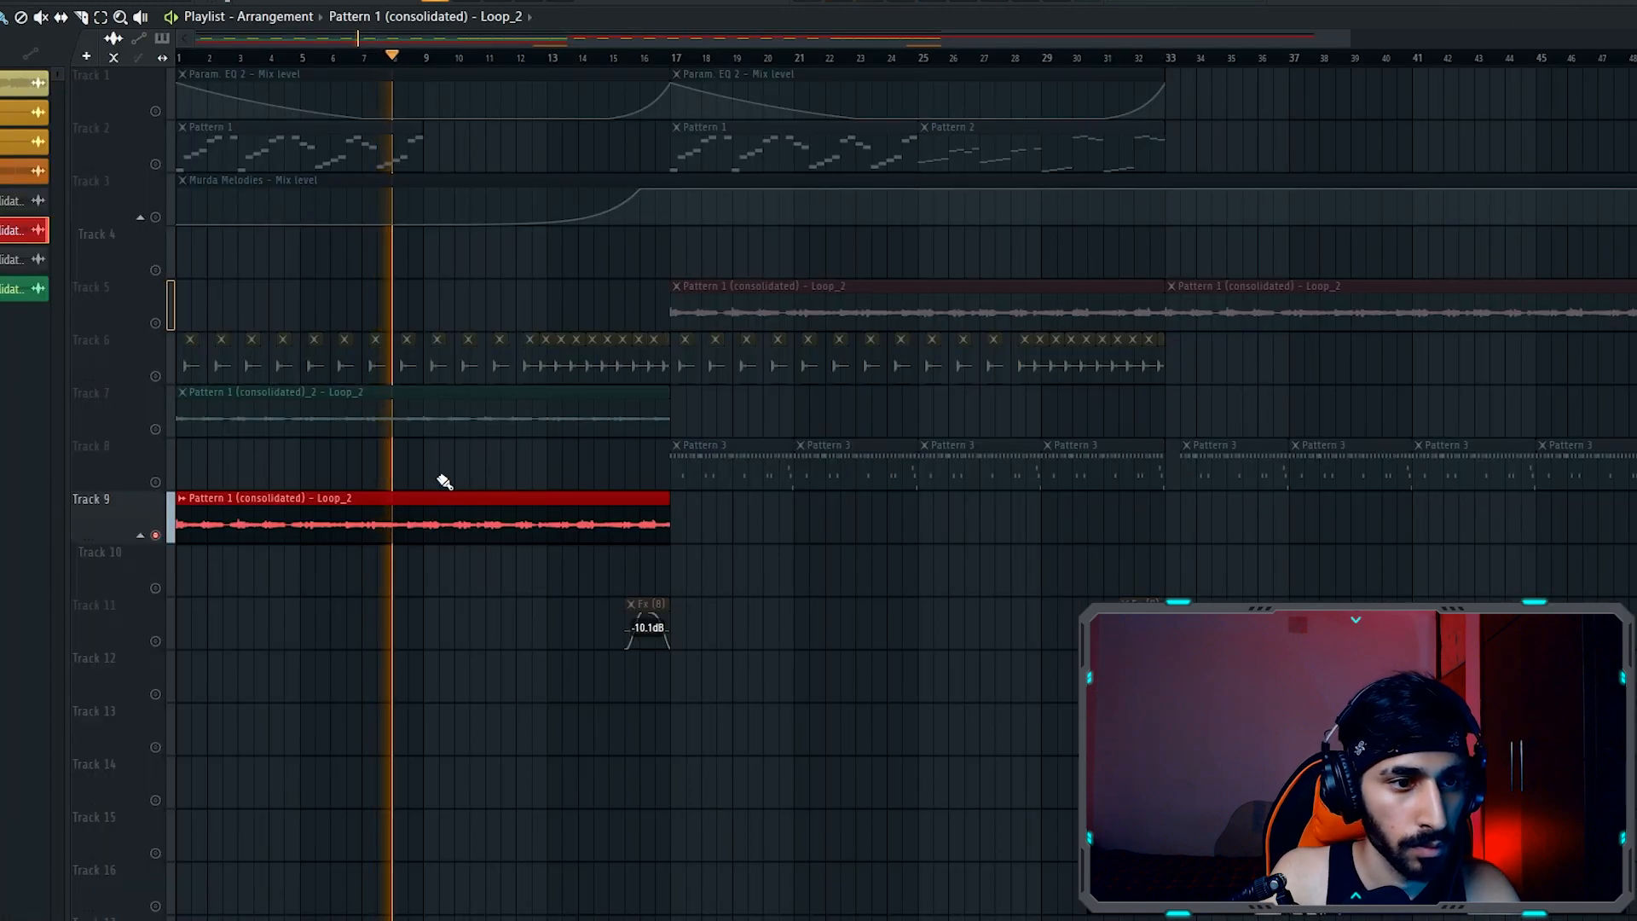
- Play the arrangement from the start and inspect Murda Melodies and its mix level control on mixer track 4
key("space")
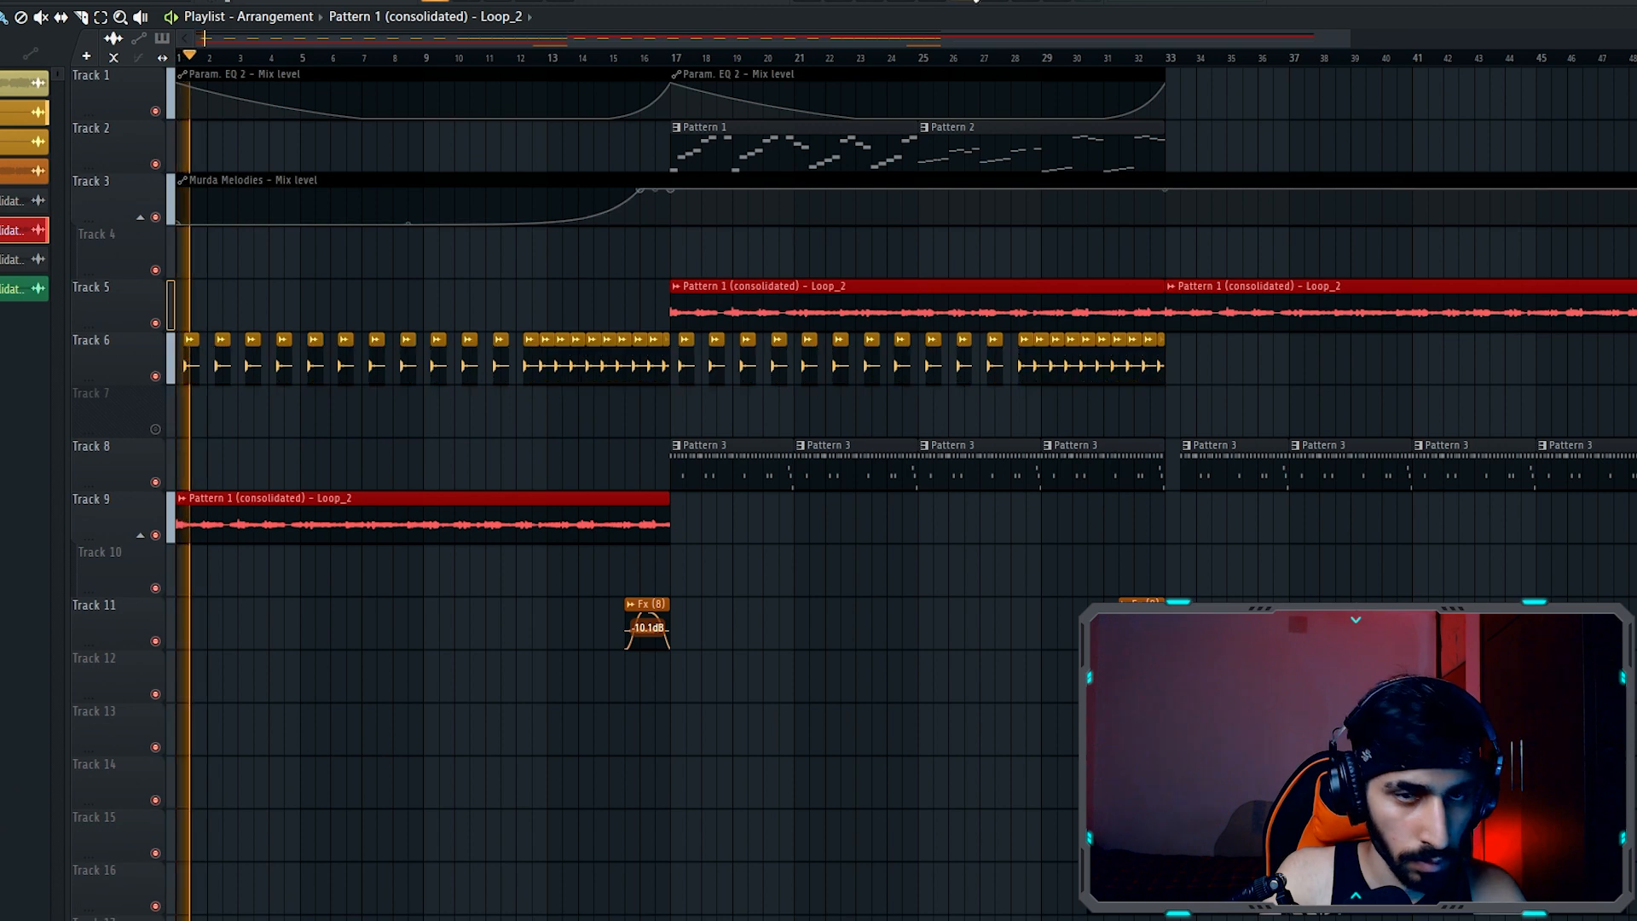
left_click(905, 5)
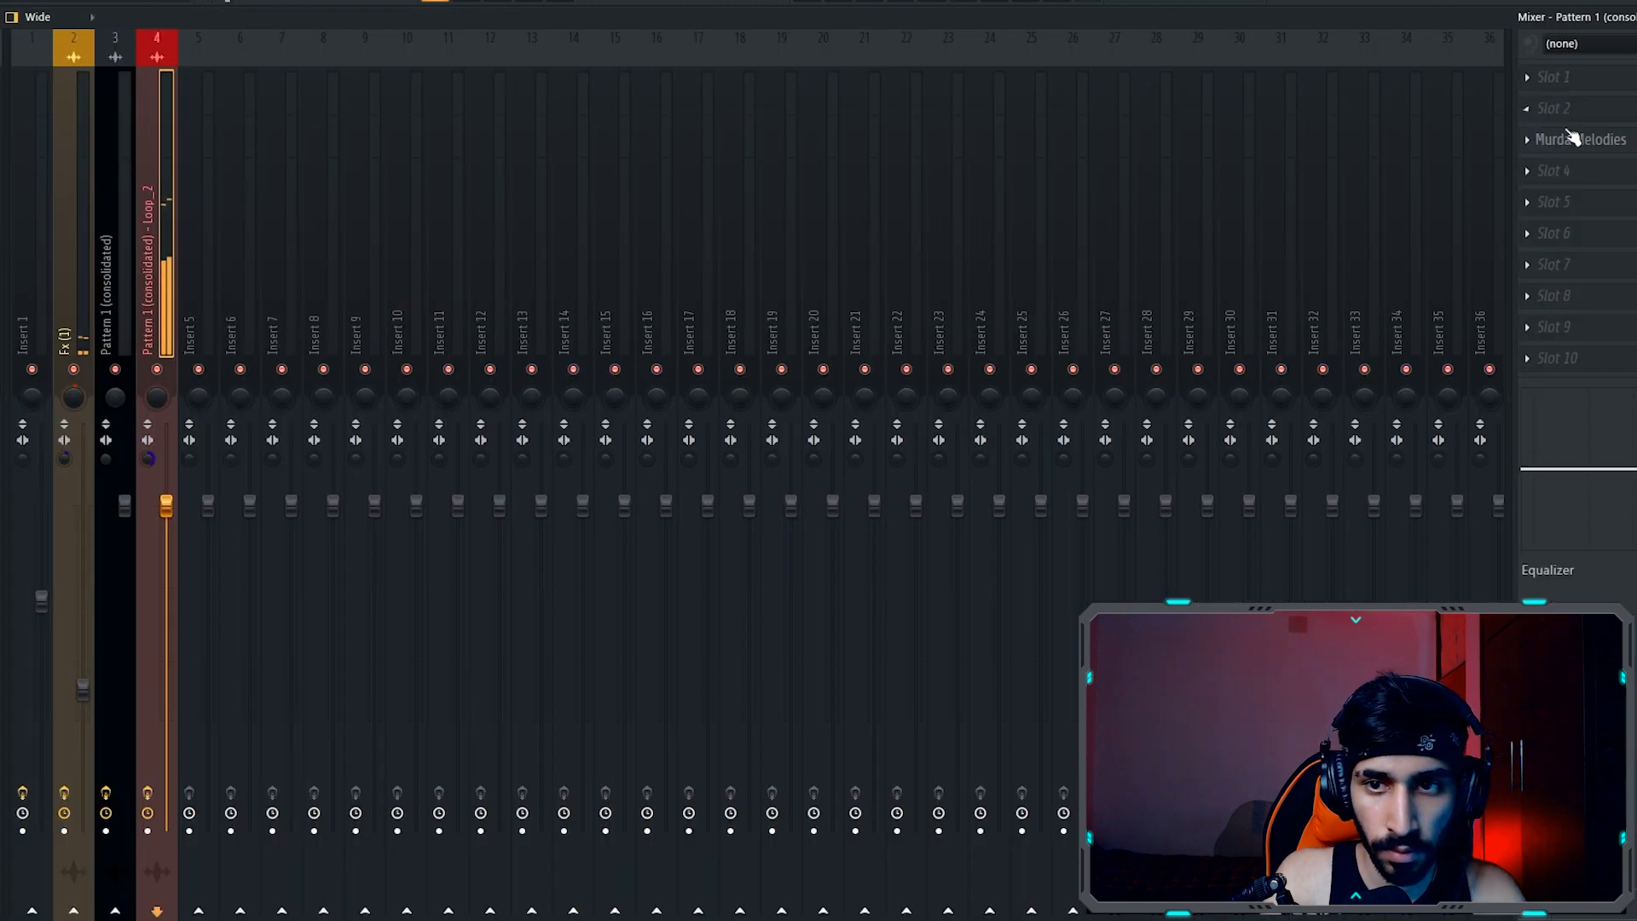
left_click(1606, 150)
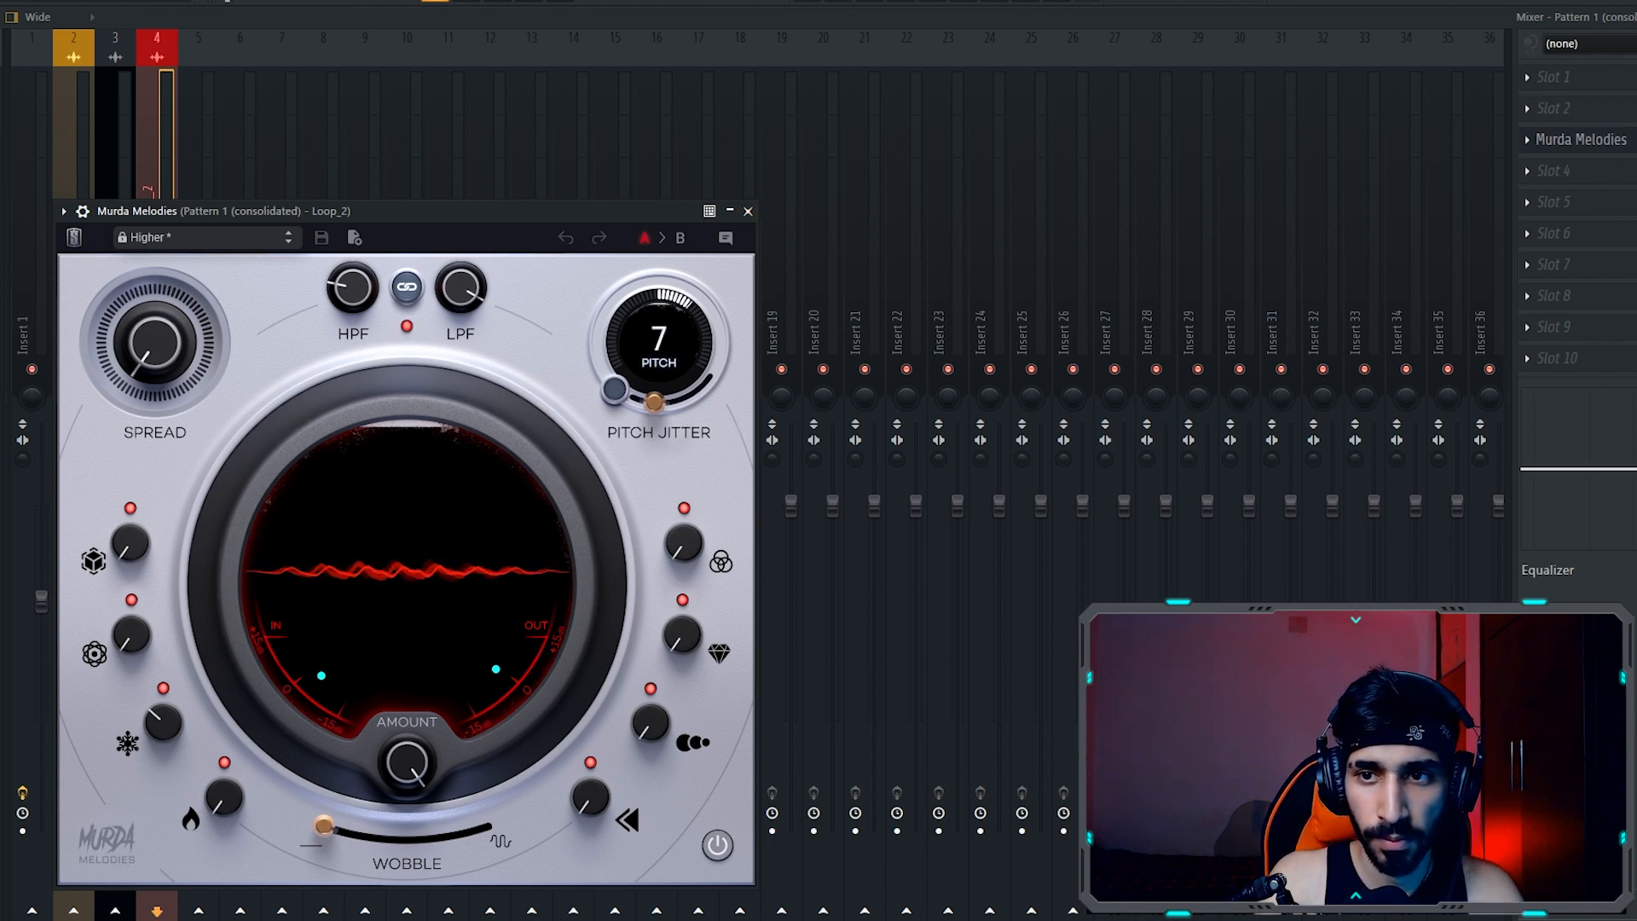
right_click(1634, 139)
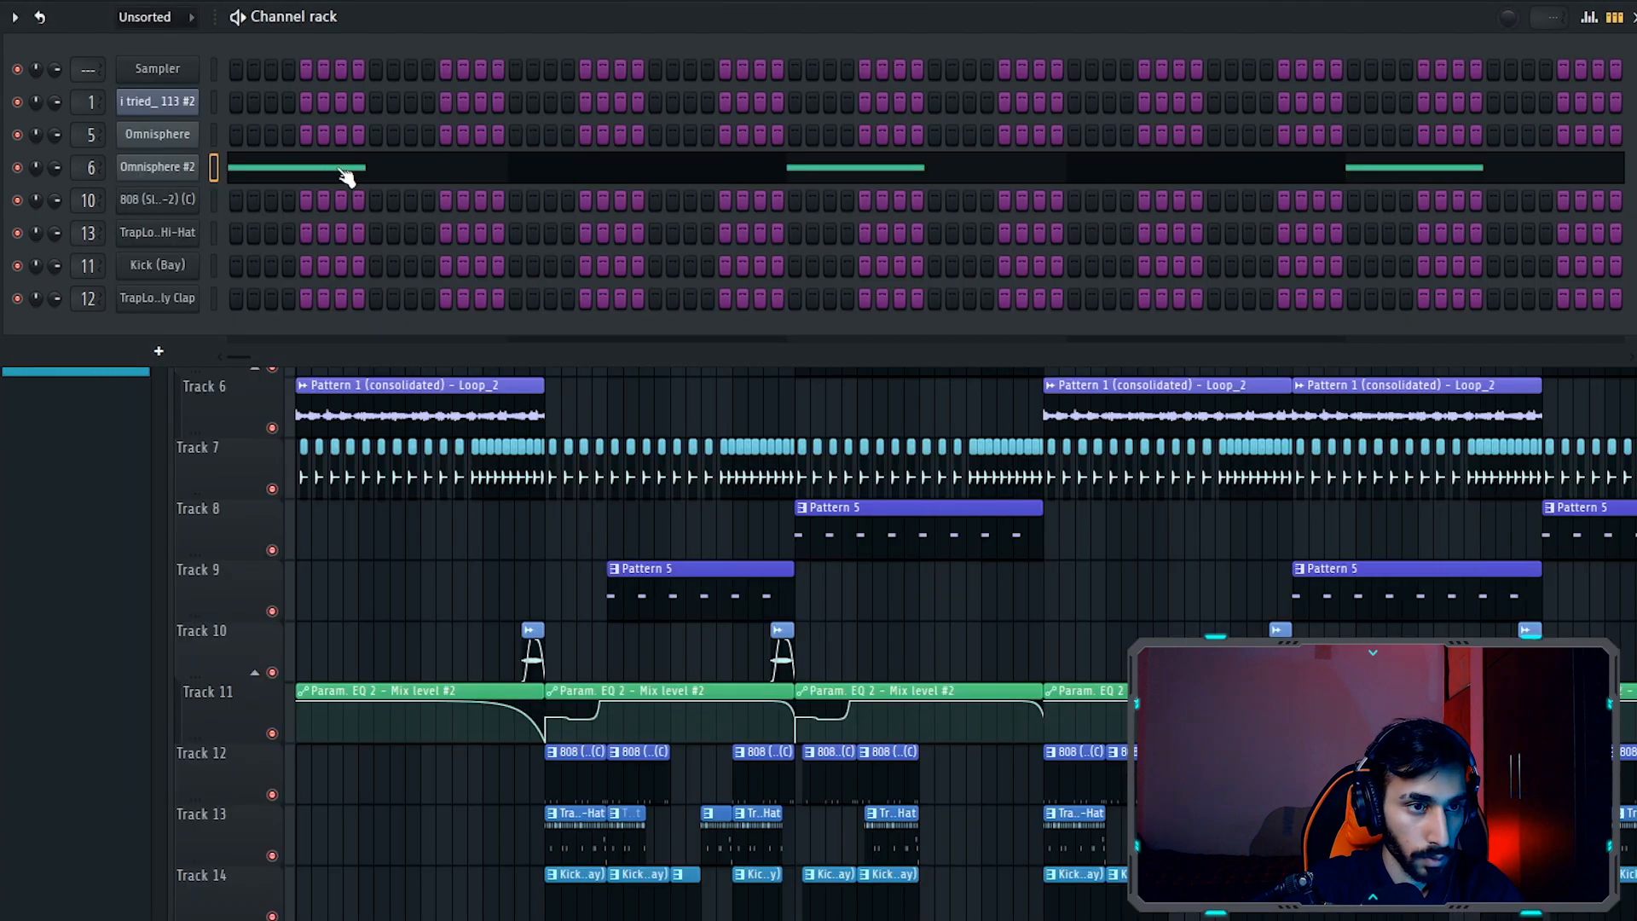
- Play the Omnisphere #2 notes in the piano roll and examine the Insert 6 effects, including Fruity Parametric EQ 2 and Spaced Out
left_click(346, 176)
key("space")
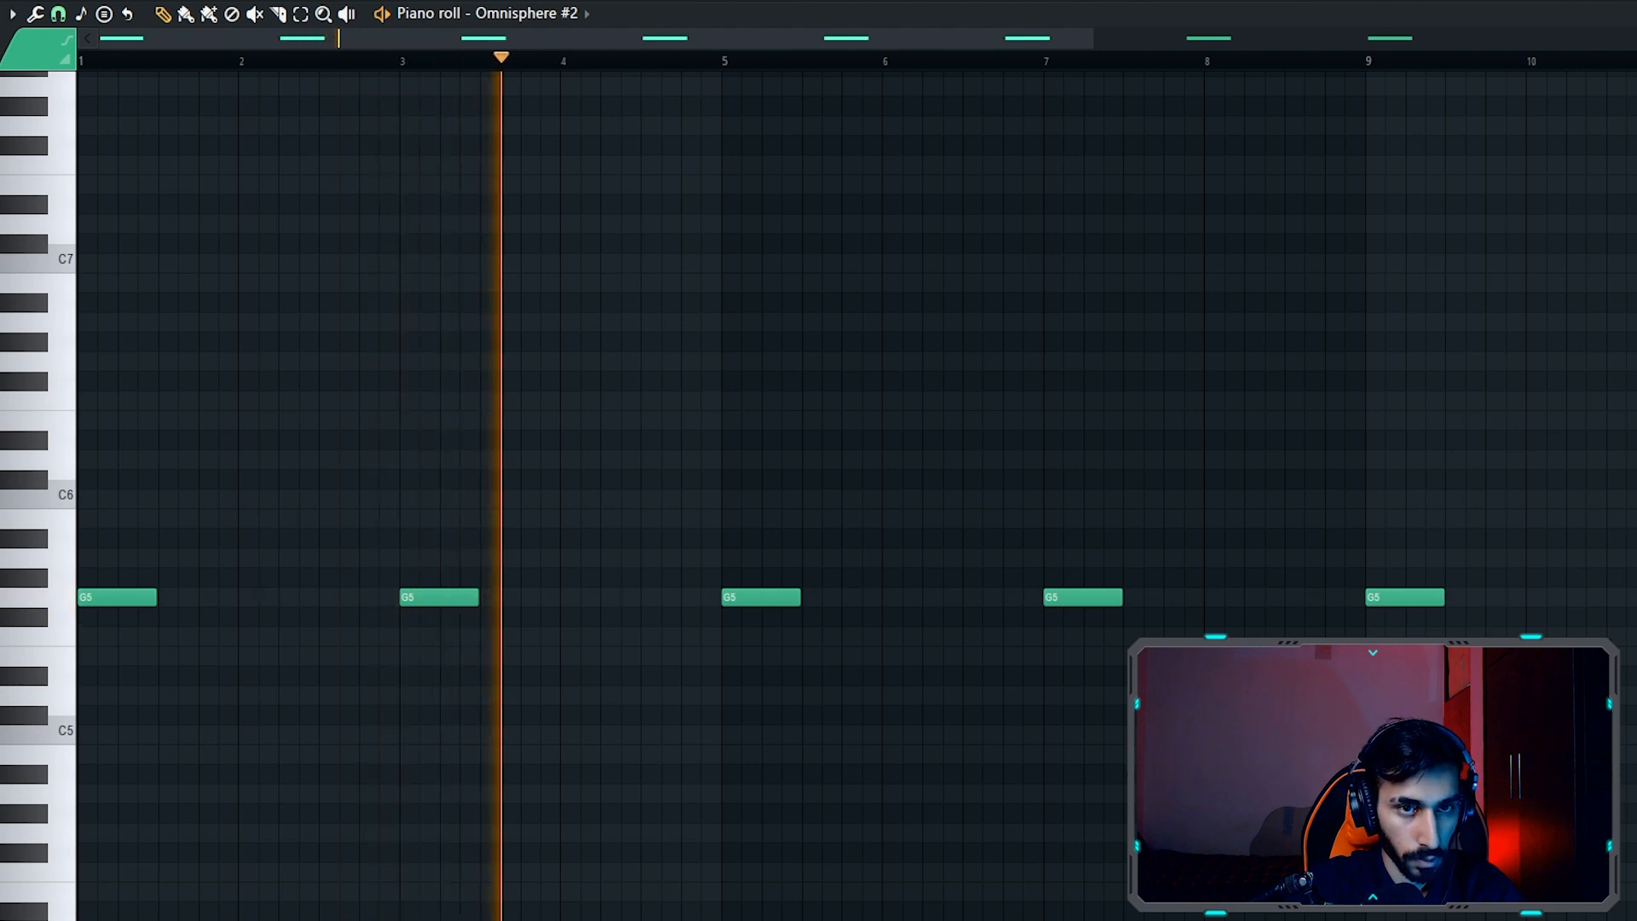
key("F9")
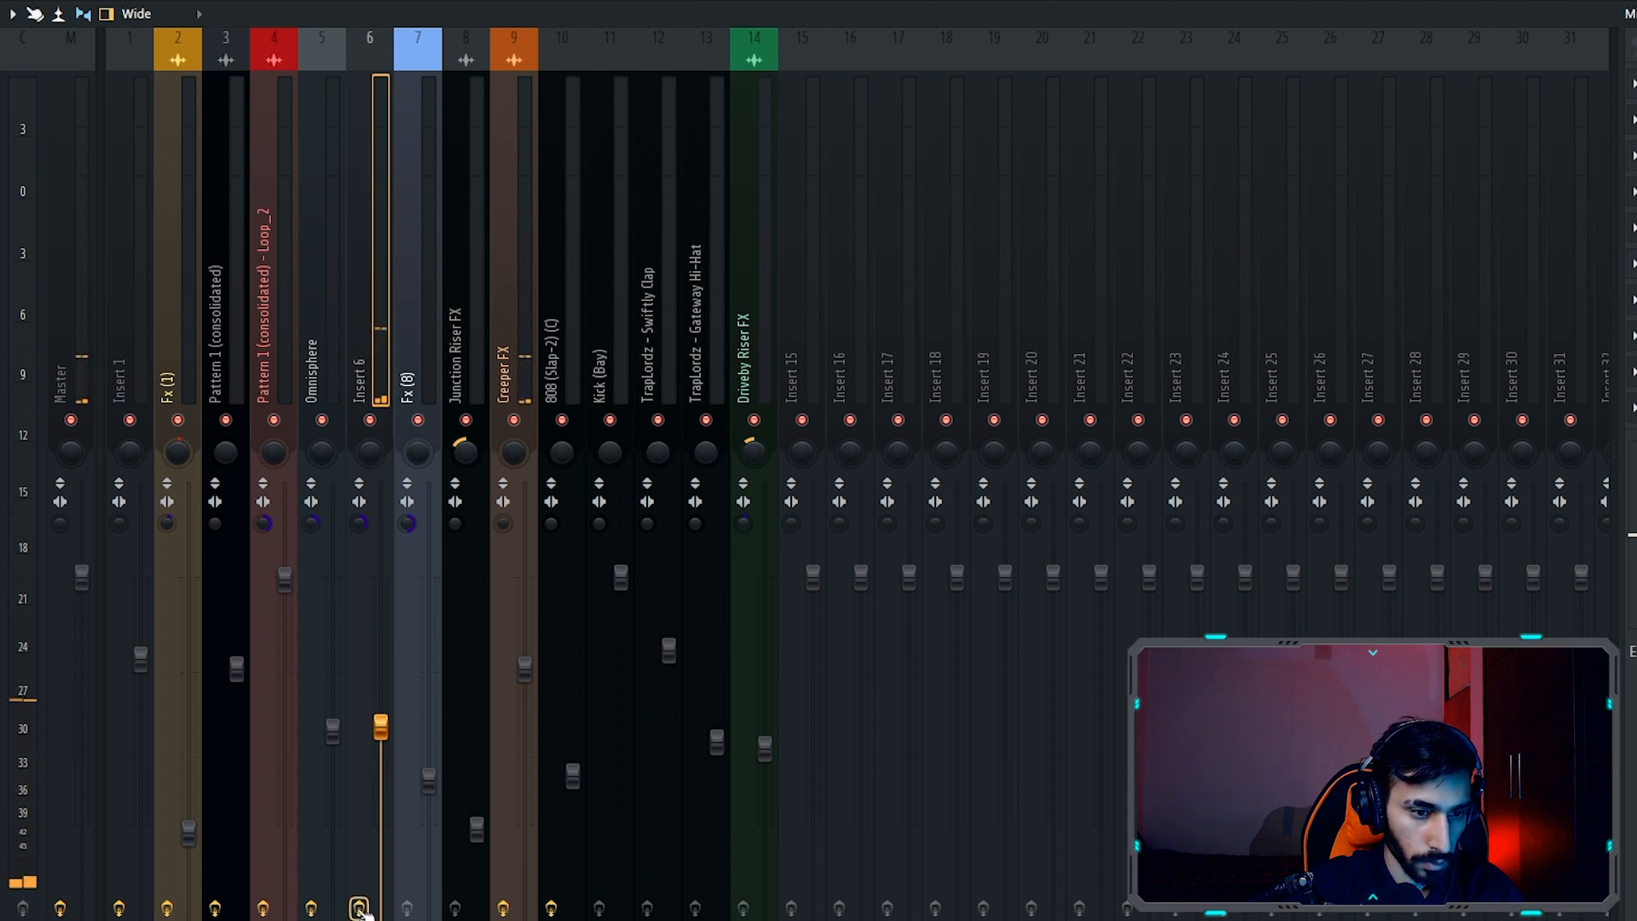
left_click(1634, 120)
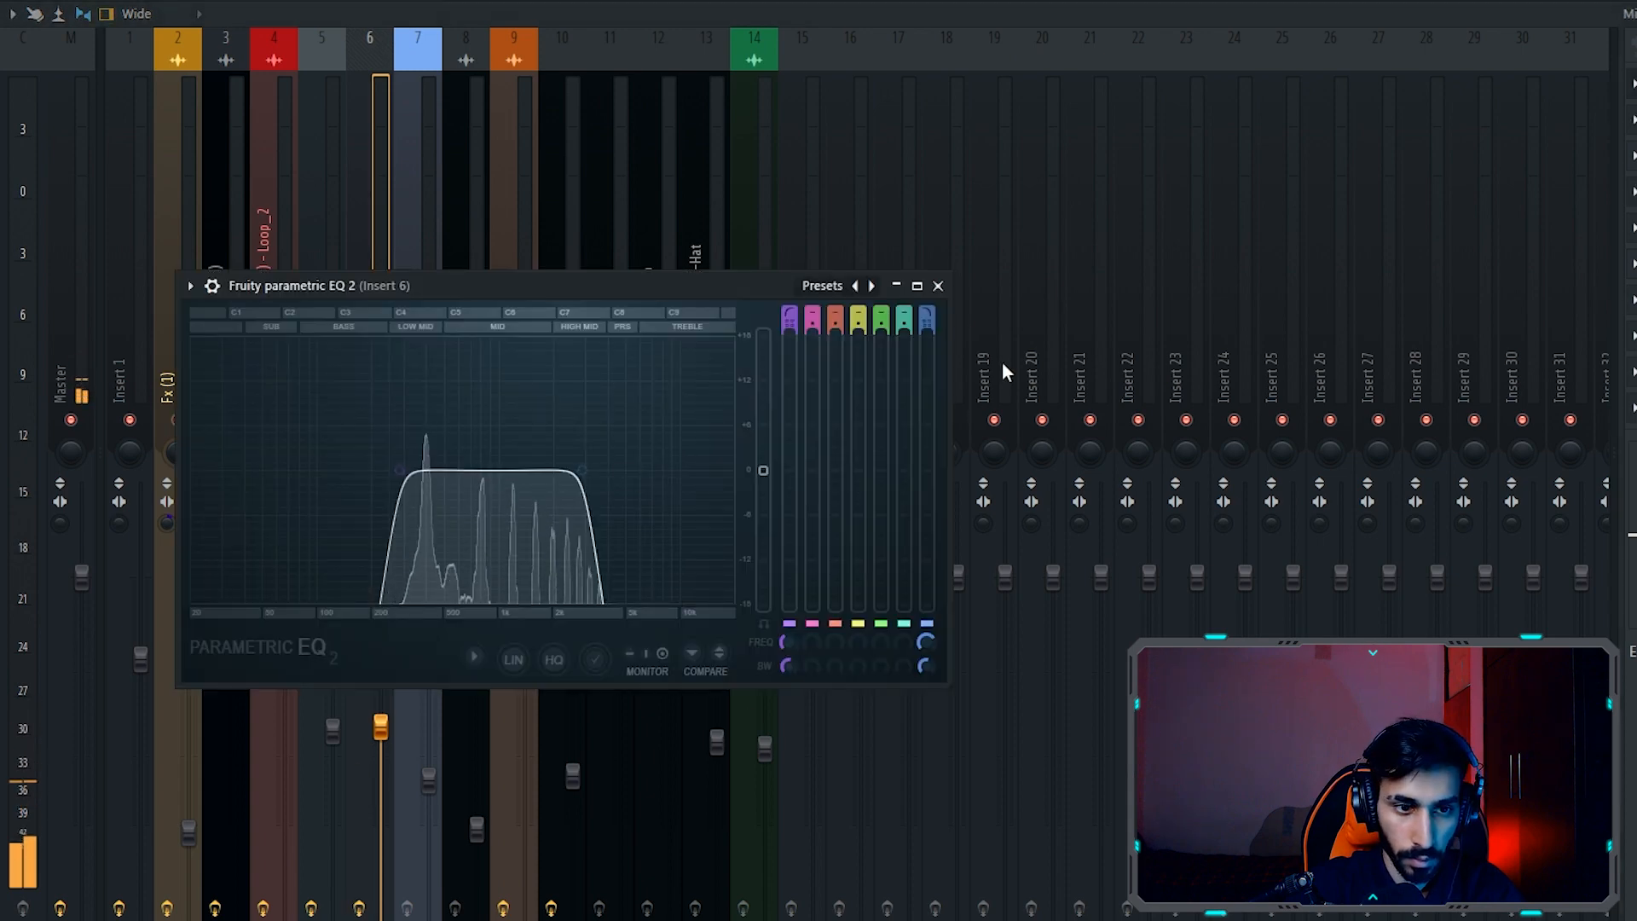
left_click(1634, 192)
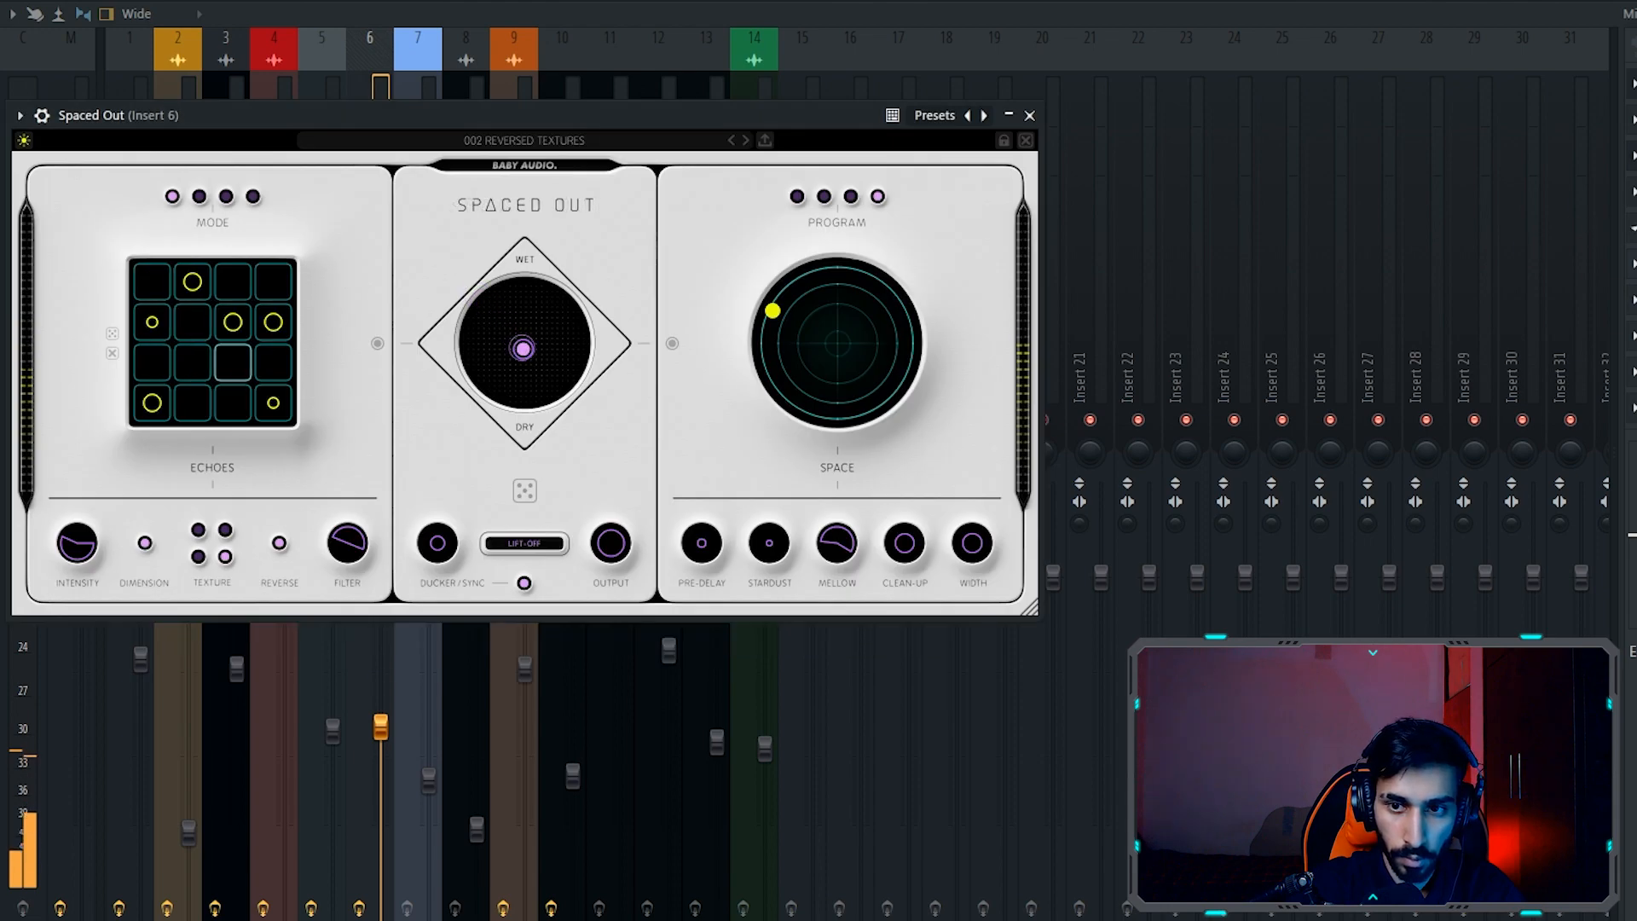
left_click(1634, 227)
left_click(1405, 329)
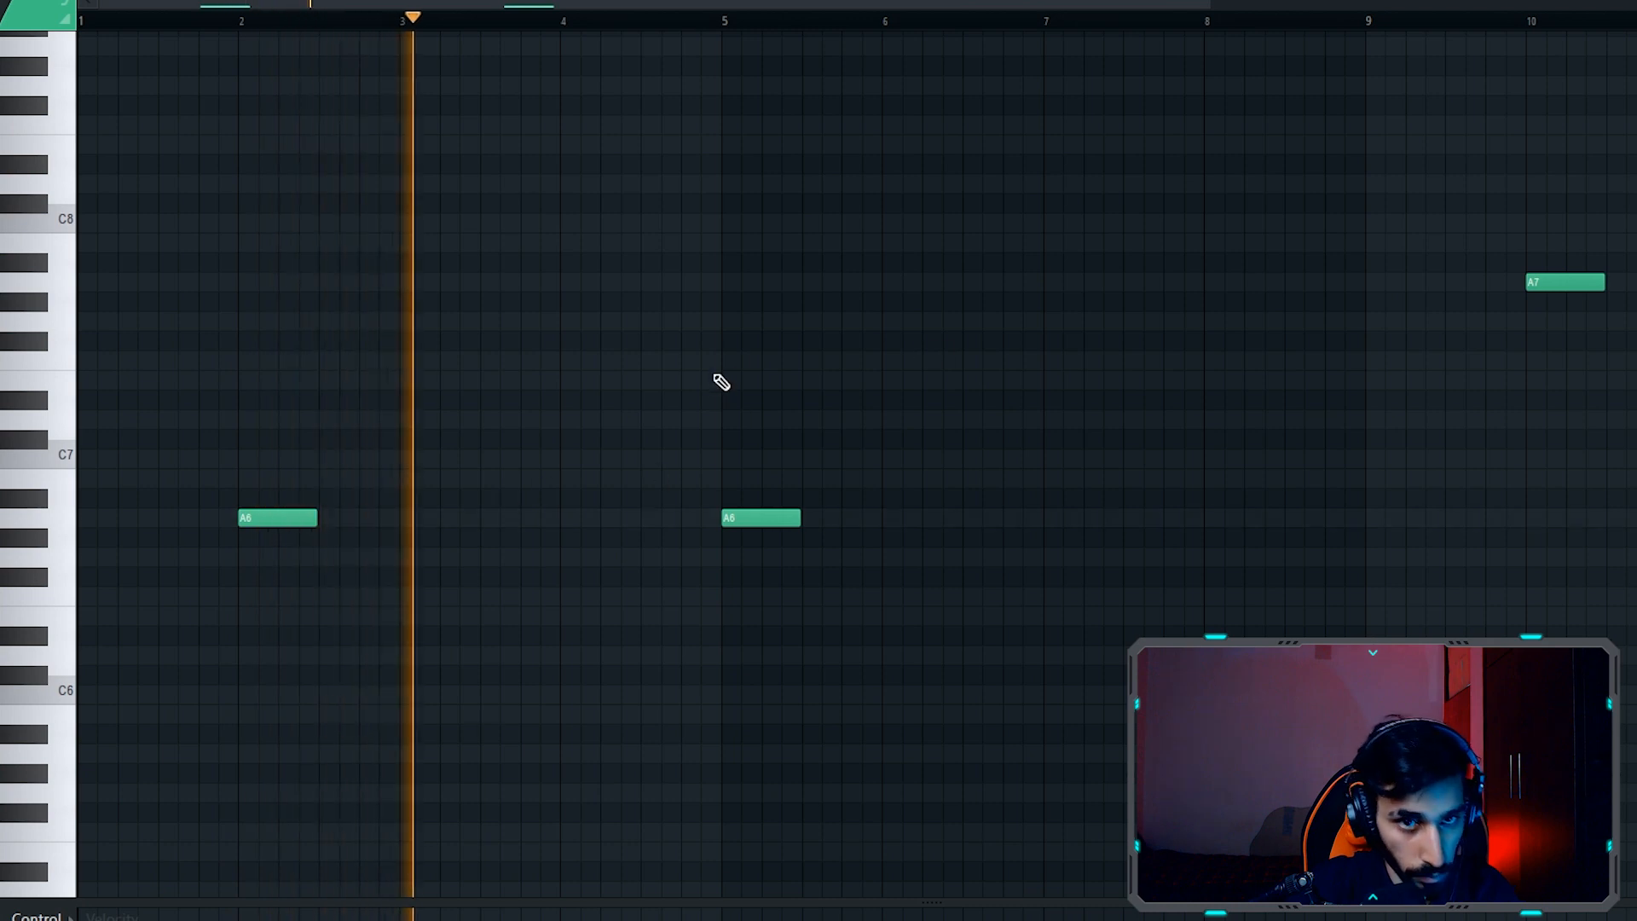
- Audition the A7 notes at bars 10 and 13 in the Omnisphere piano roll
scroll(1228, 8, "down", 2)
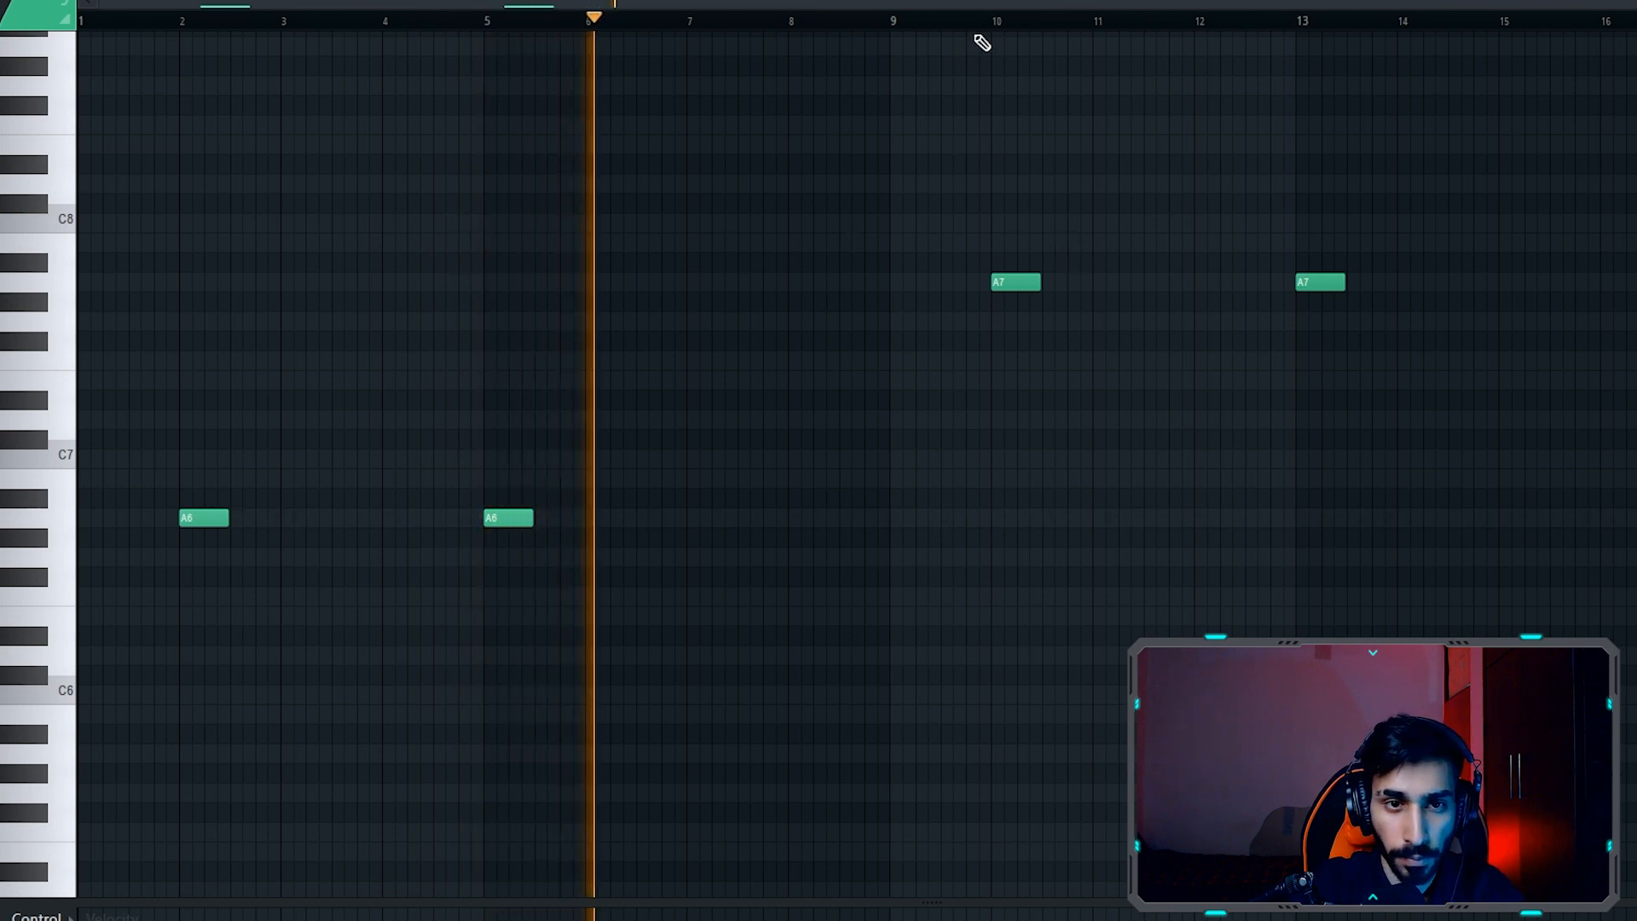
left_click(941, 19)
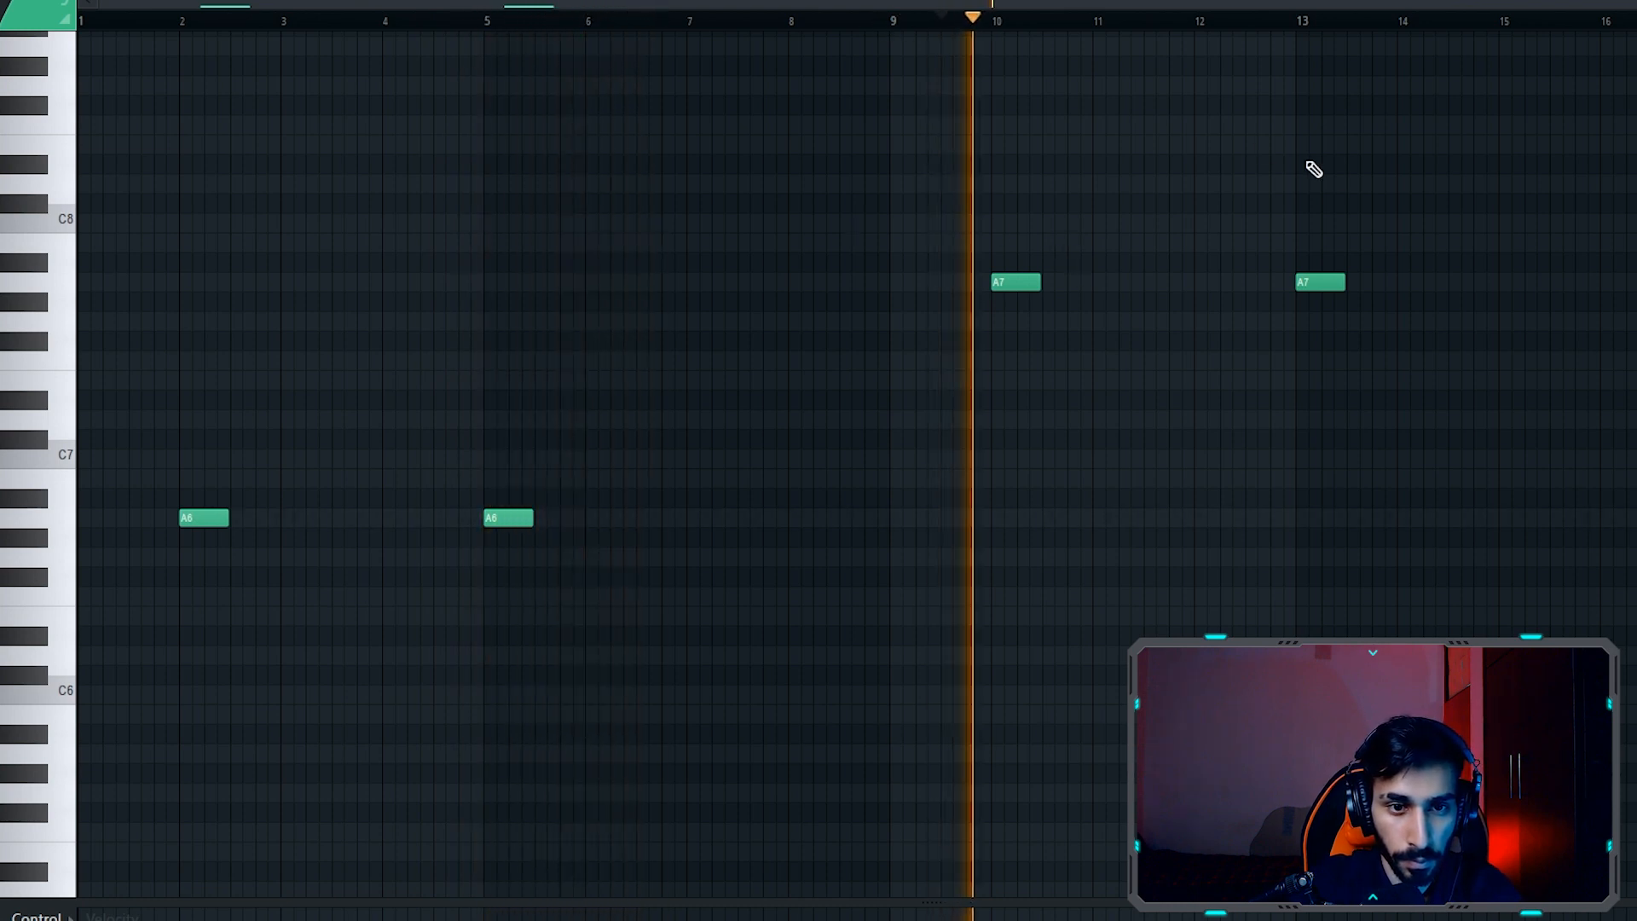
left_click(1287, 17)
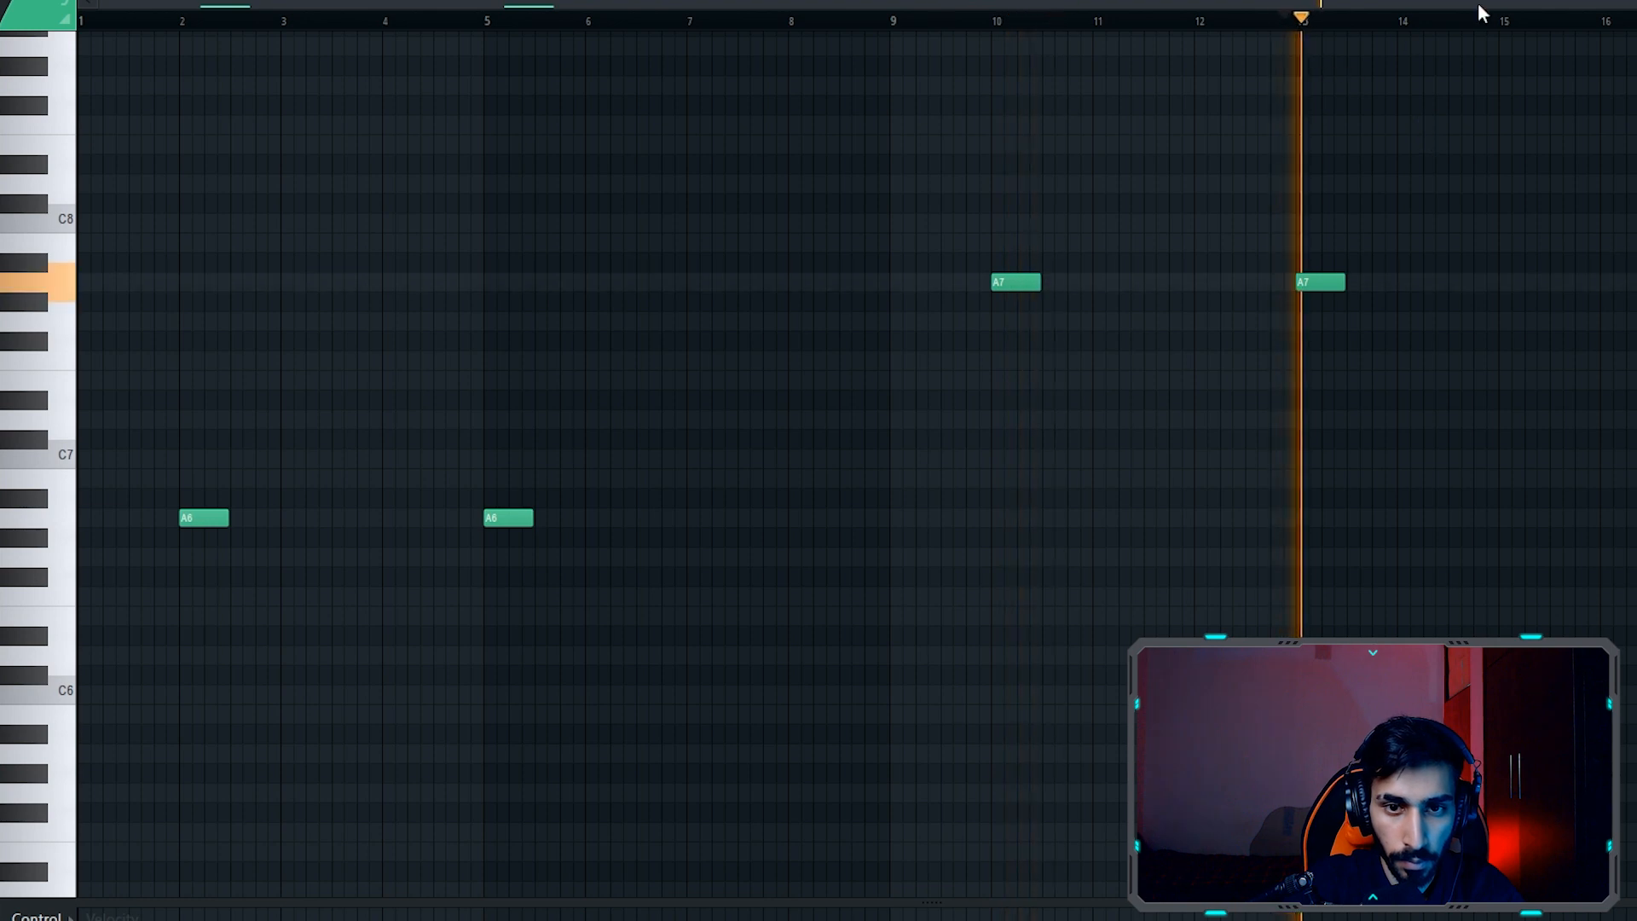
key("space")
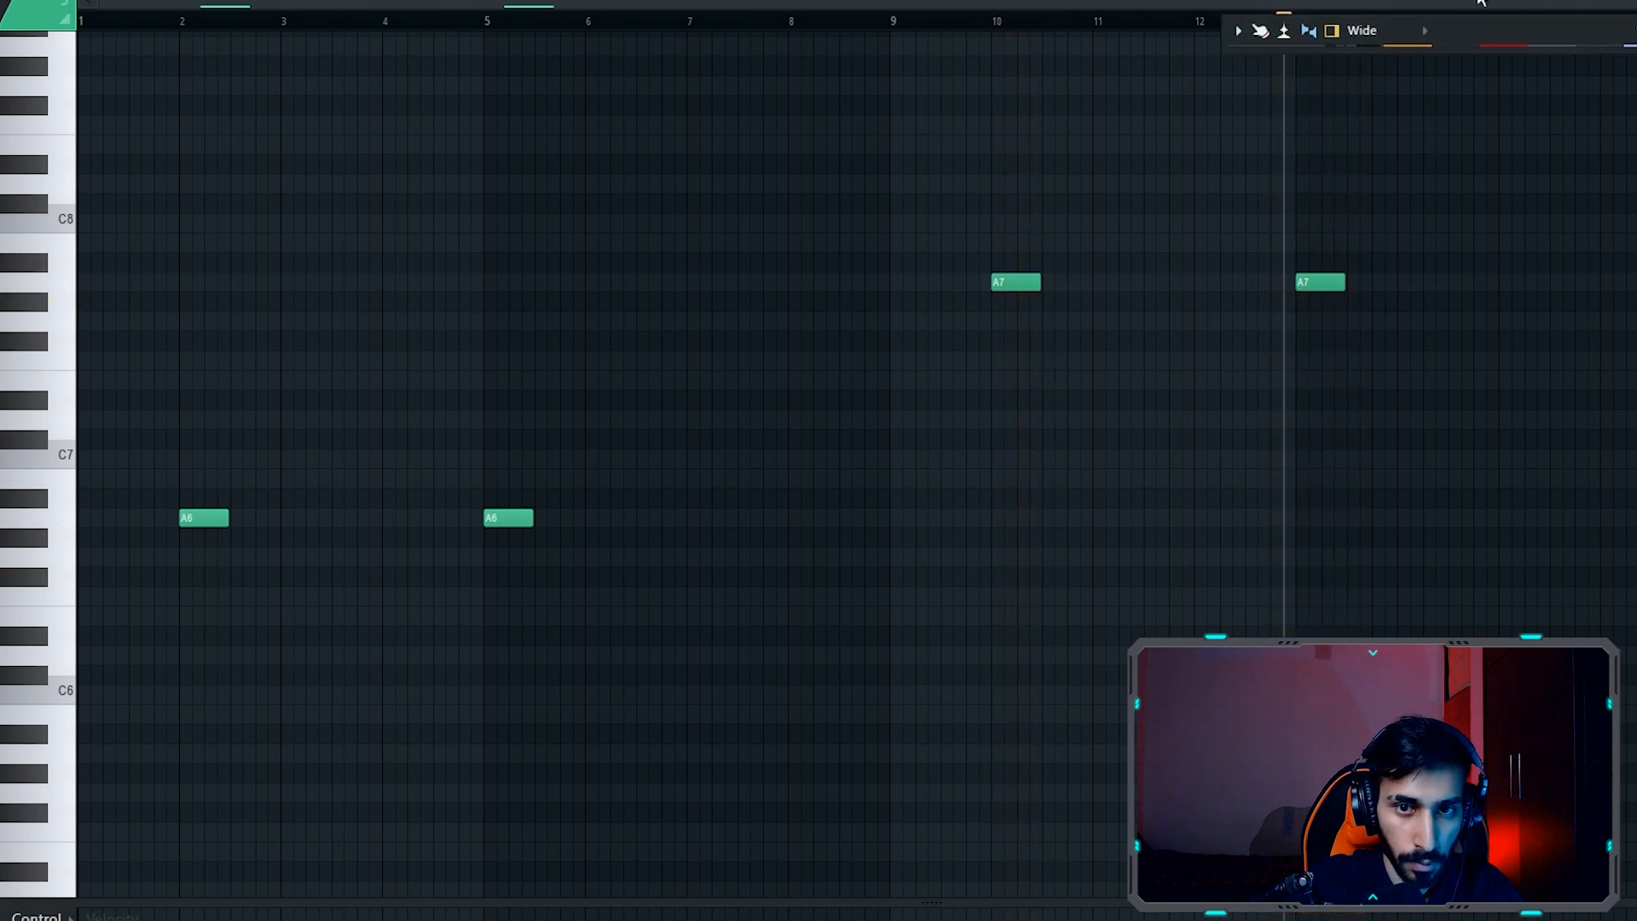
- Examine the Fruity Parametric EQ 2 and Spaced Out settings on the Omnisphere mixer track, and close Spaced Out
key("F9")
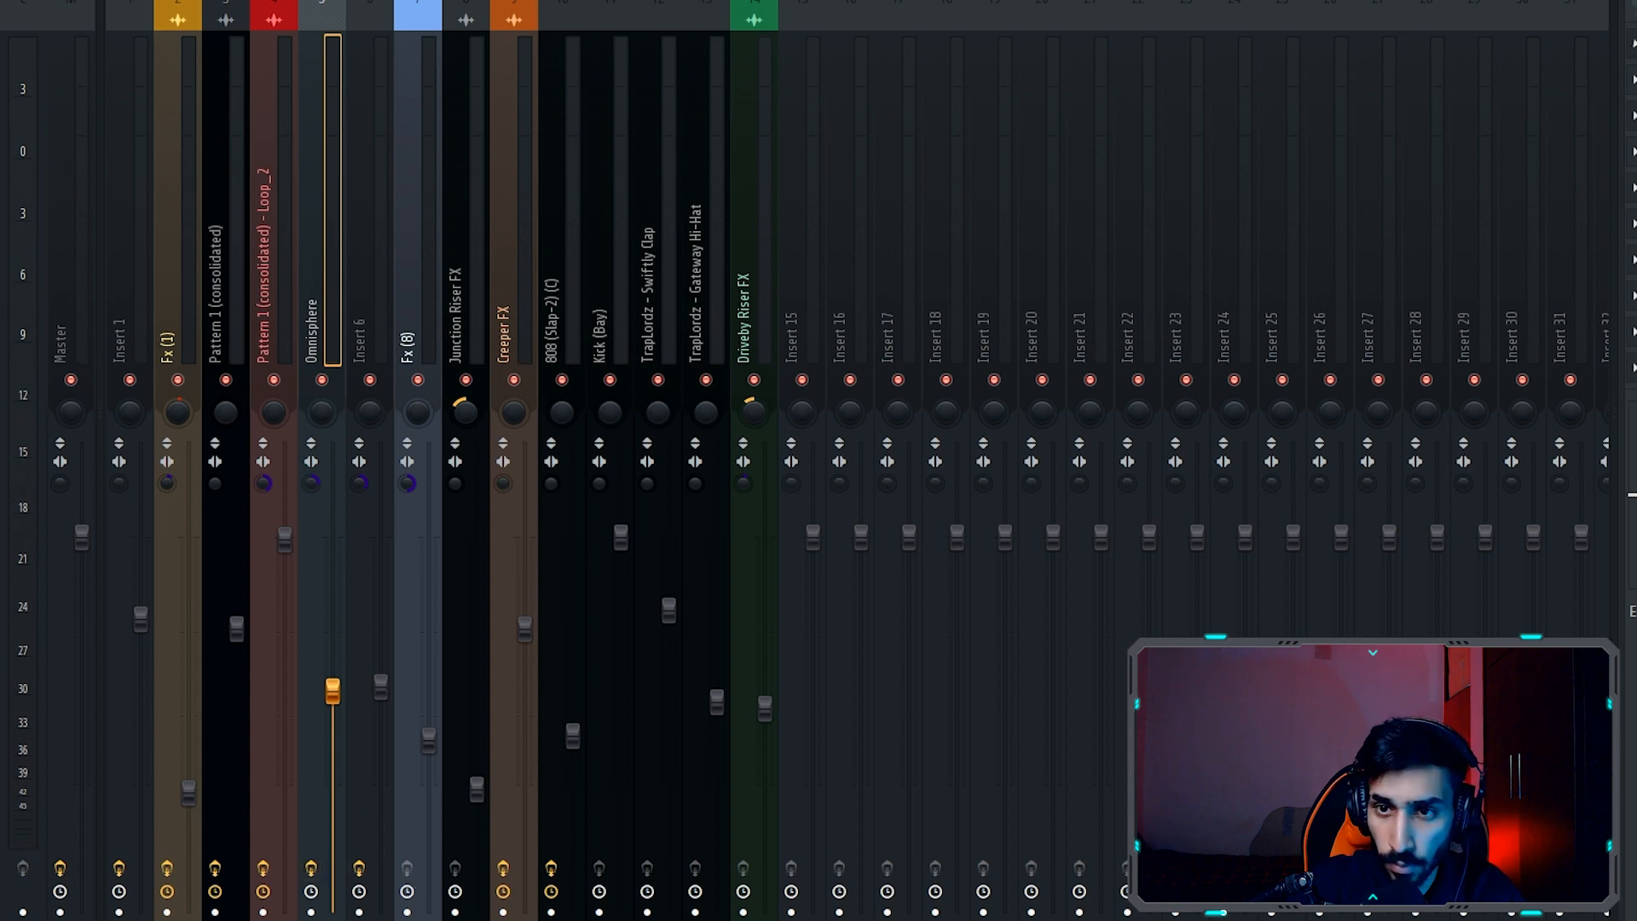
left_click(1634, 79)
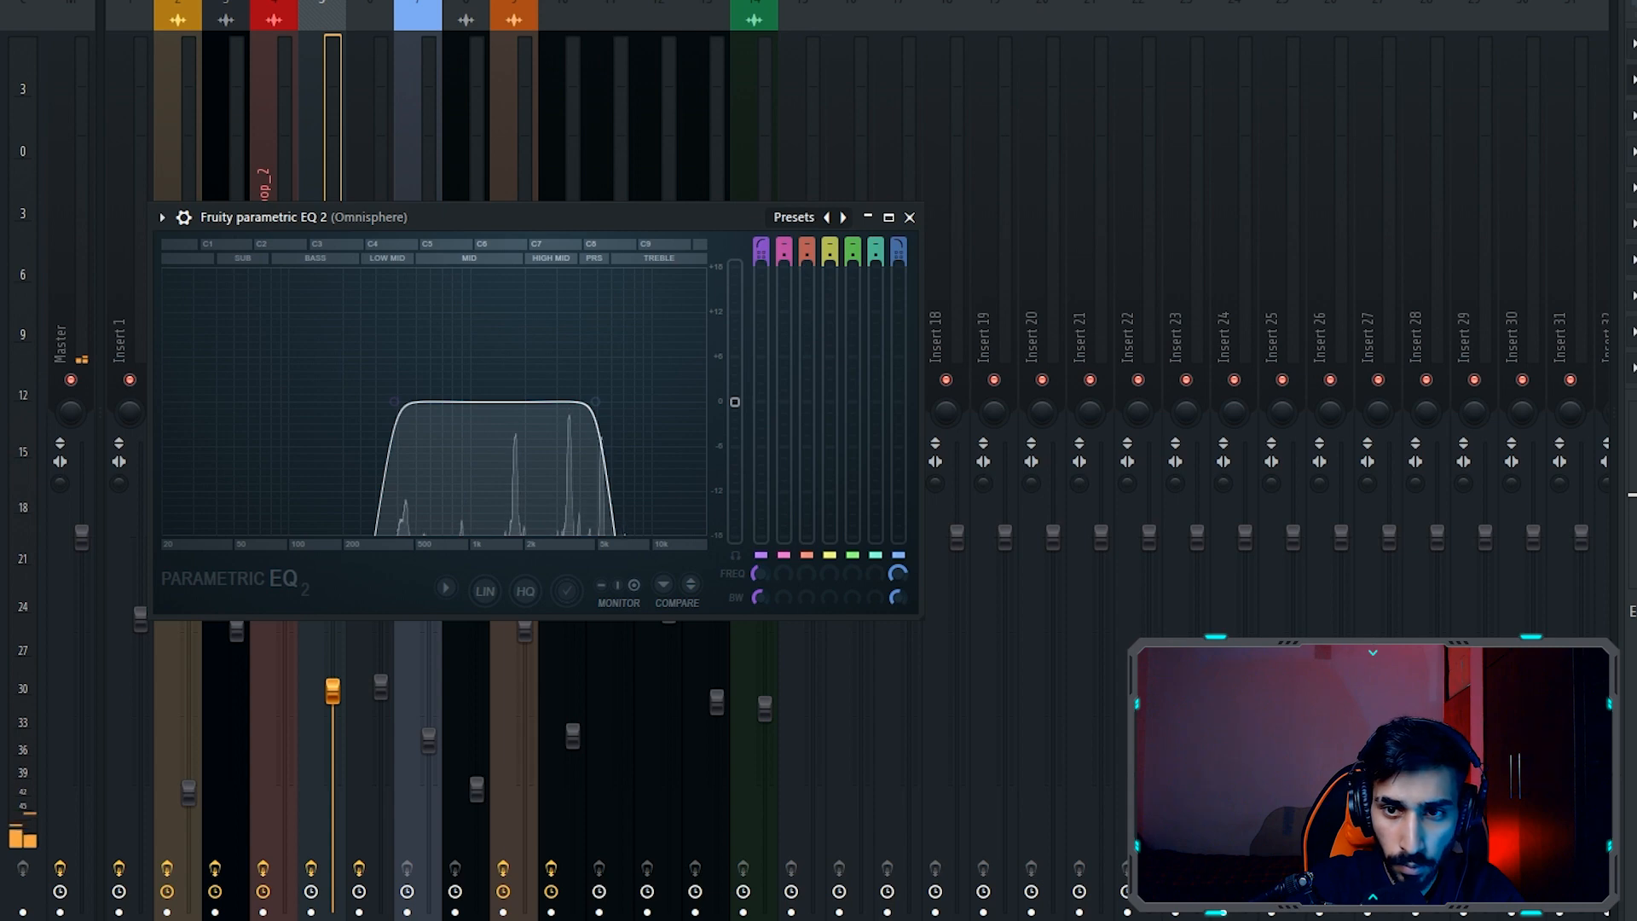
left_click(1634, 151)
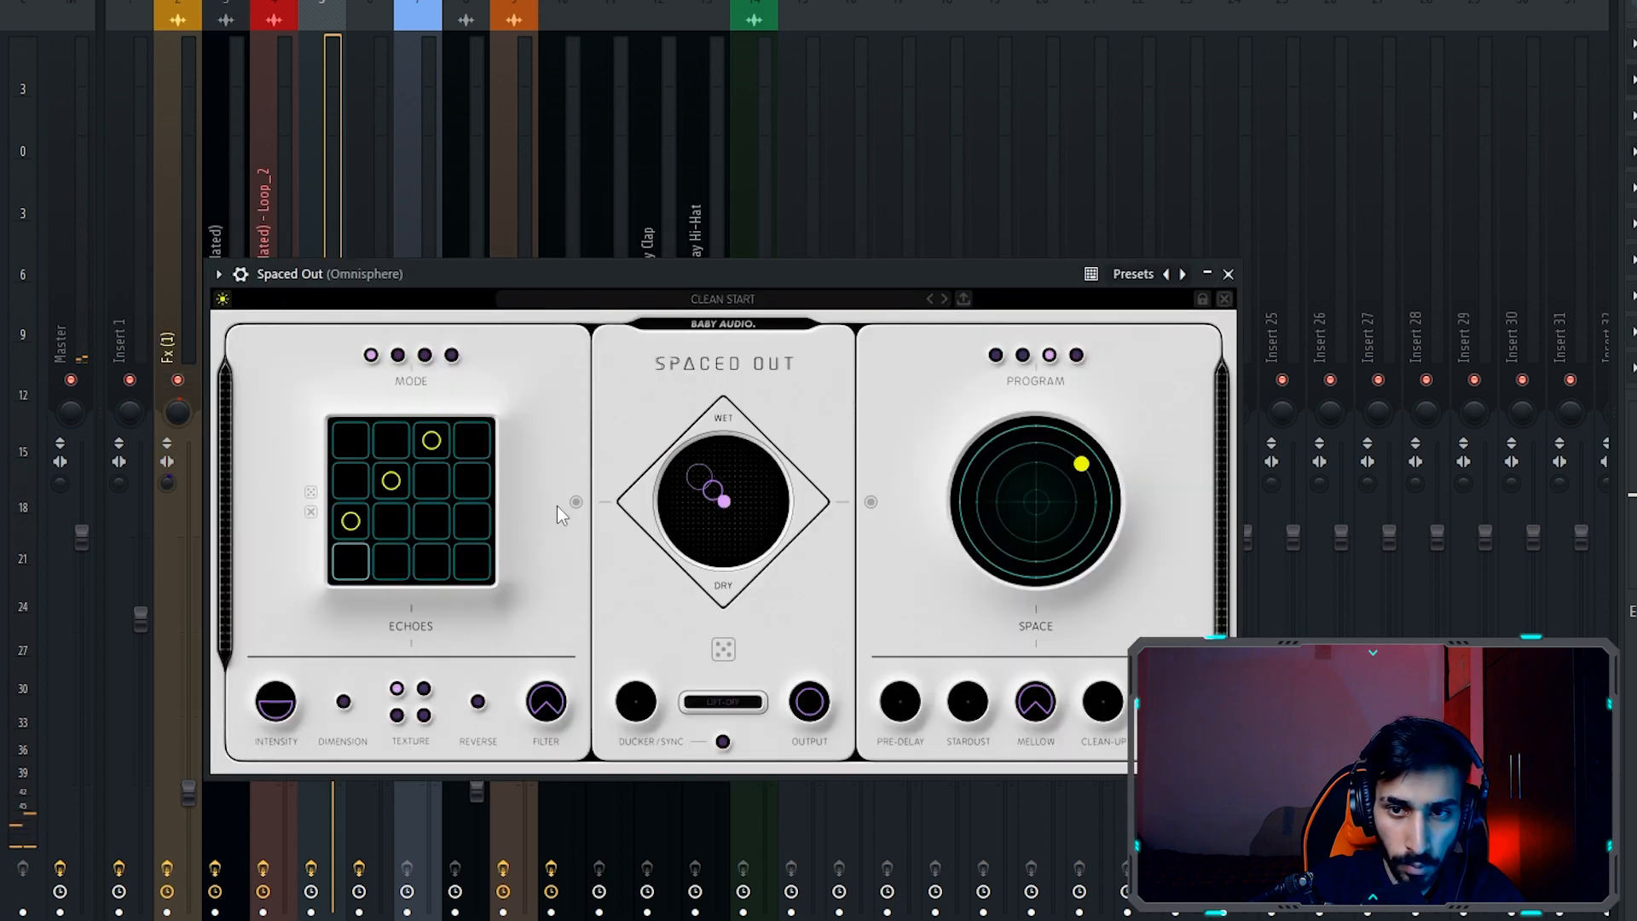
left_click(1228, 275)
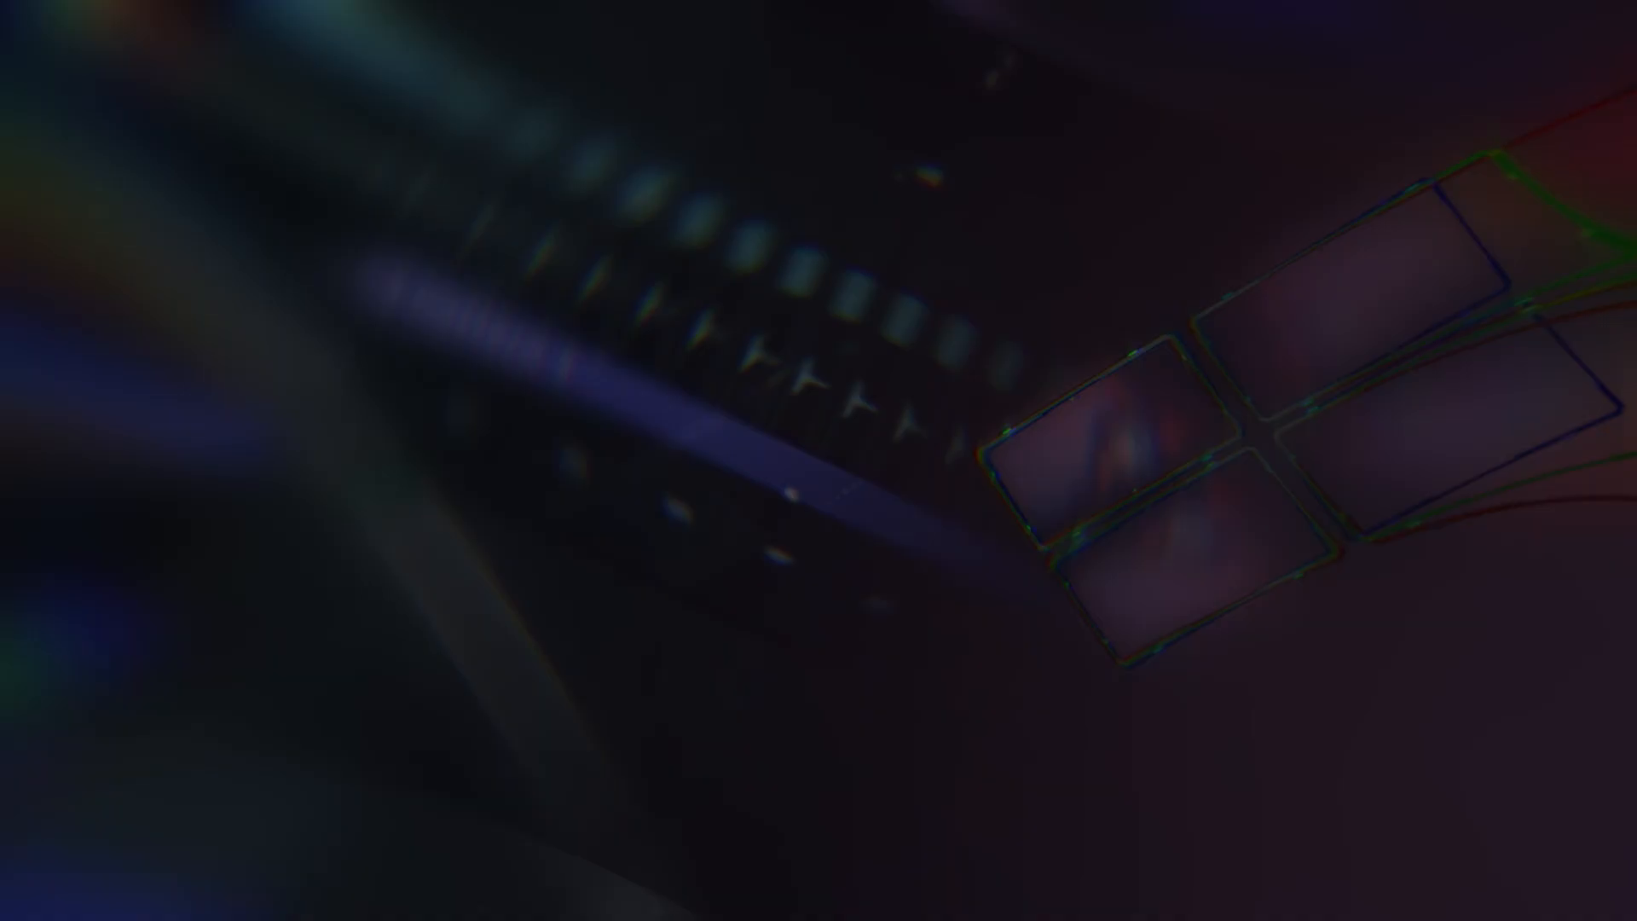